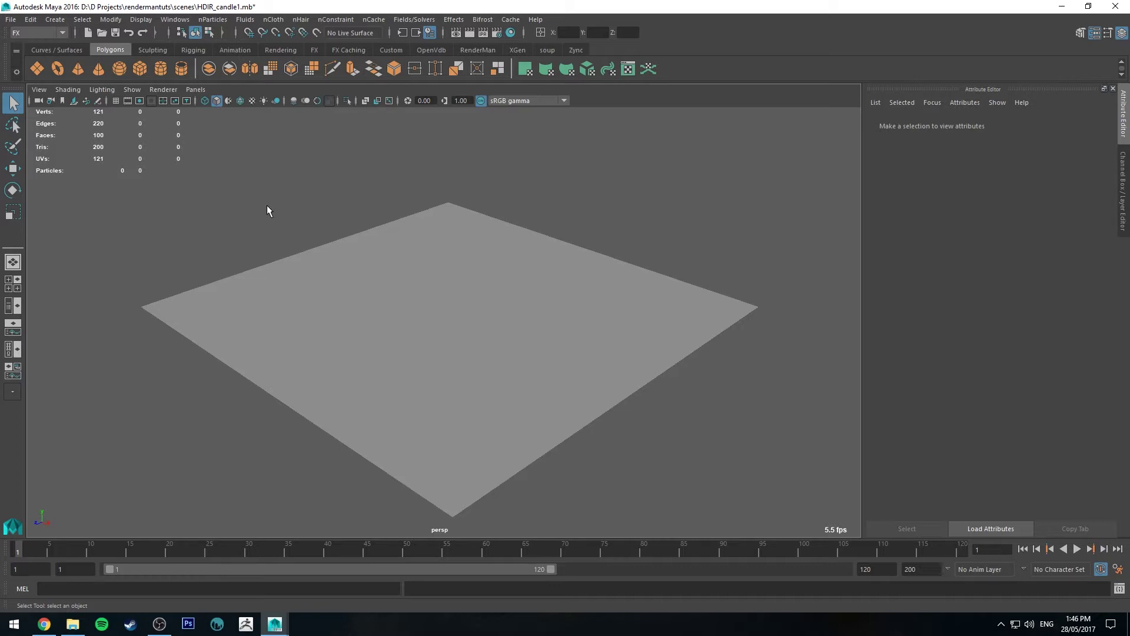
Create a polygon cylinder at the centre of the ground grid.
mouse_move(233, 197)
alt+mouse_down()
mouse_move(262, 192)
mouse_move(243, 202)
alt+mouse_up()
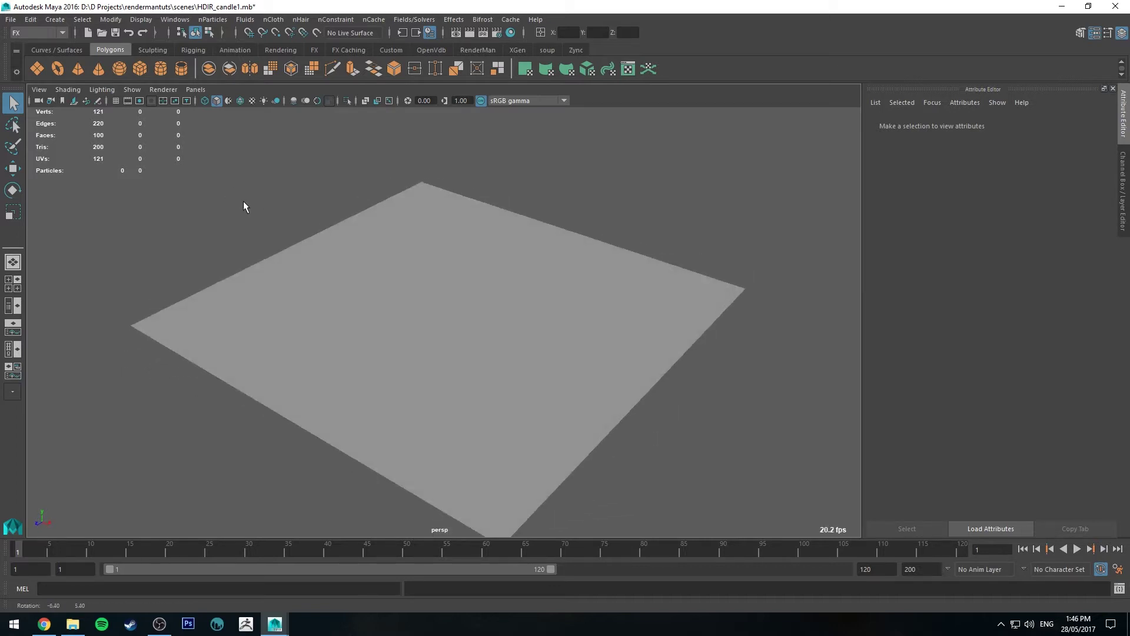
alt+drag(480, 203, 524, 158)
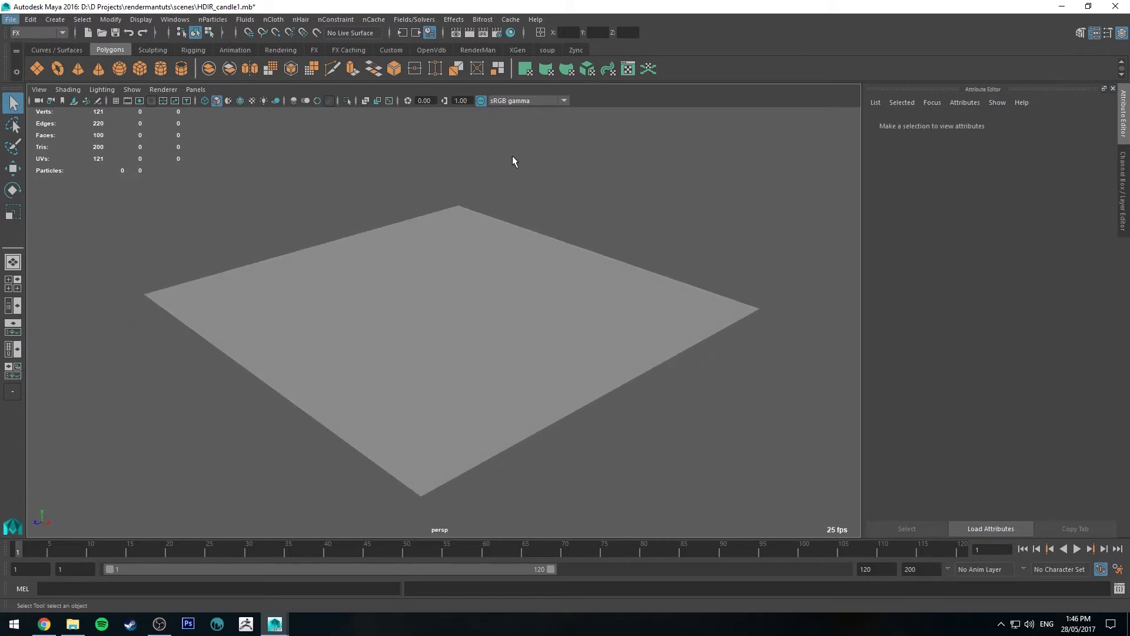
alt+drag(512, 157, 359, 171)
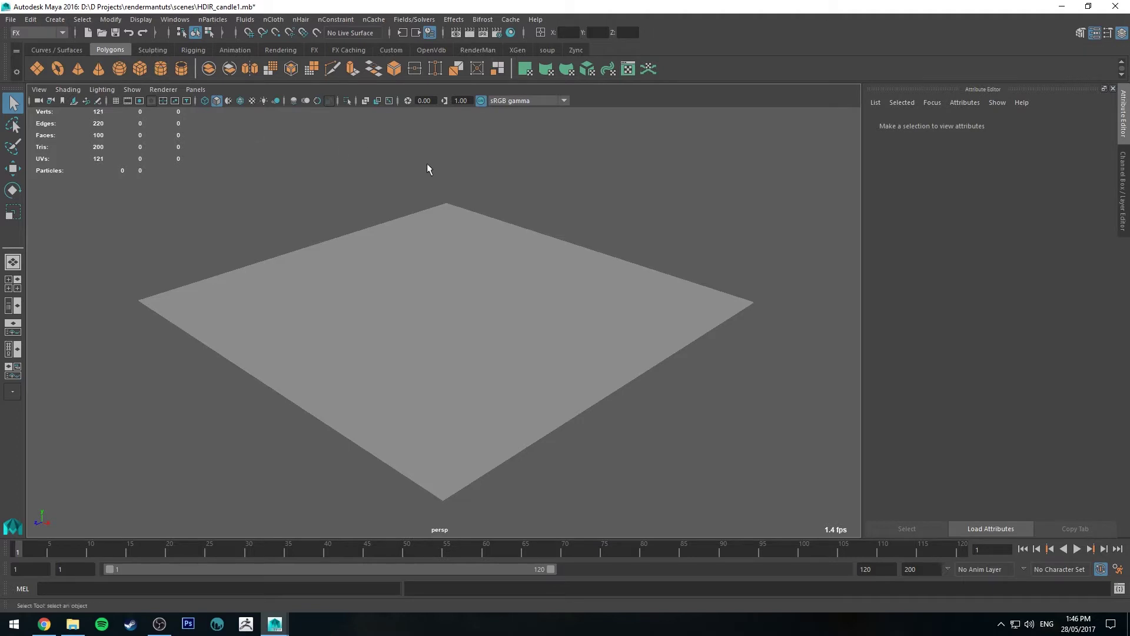
click(156, 70)
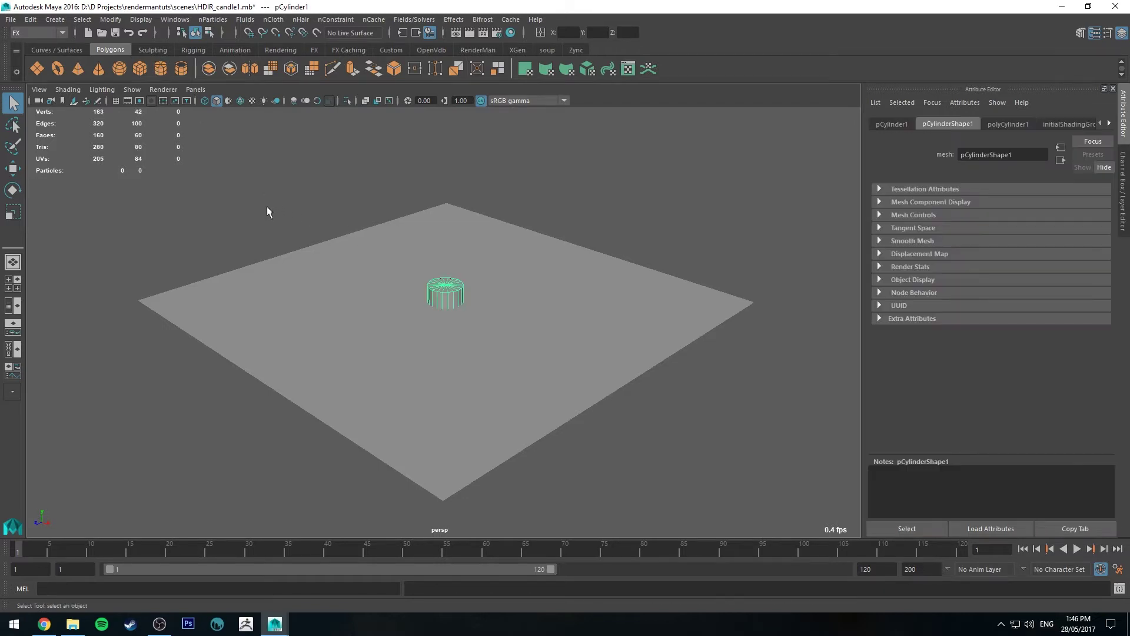
alt+drag(268, 208, 330, 210)
Scale the cylinder up into a large candle body and raise it onto the ground plane.
key(w)
key(r)
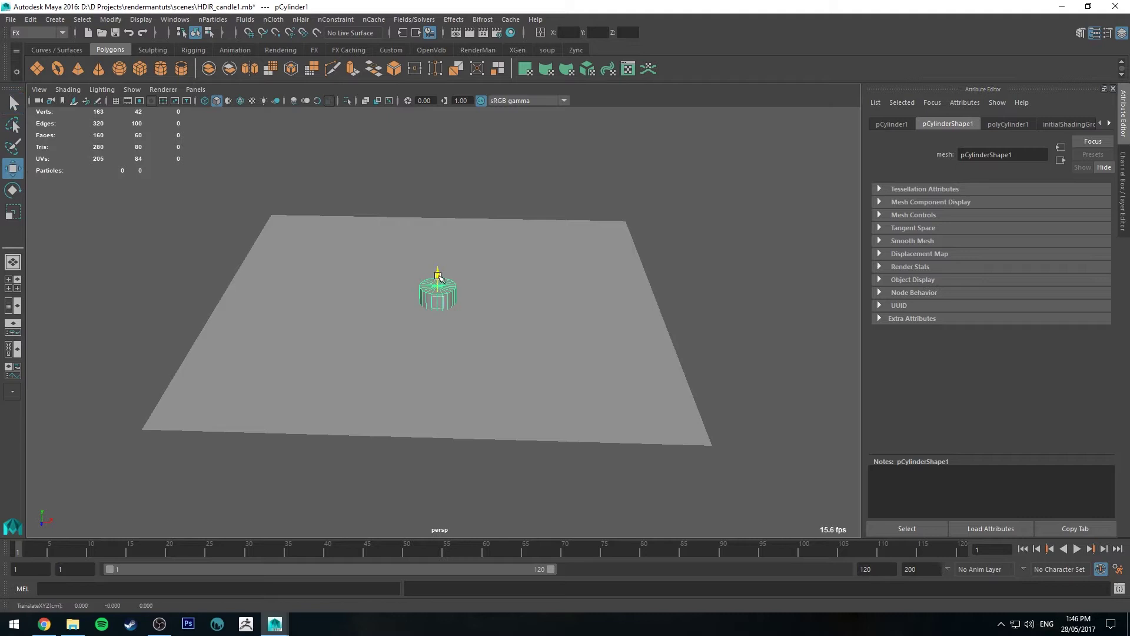
drag(437, 272, 483, 283)
drag(437, 237, 474, 277)
key(e)
key(r)
key(w)
click(436, 235)
key(r)
key(w)
Reselect the cylinder, turn on smooth preview, and switch it to edge editing.
click(565, 234)
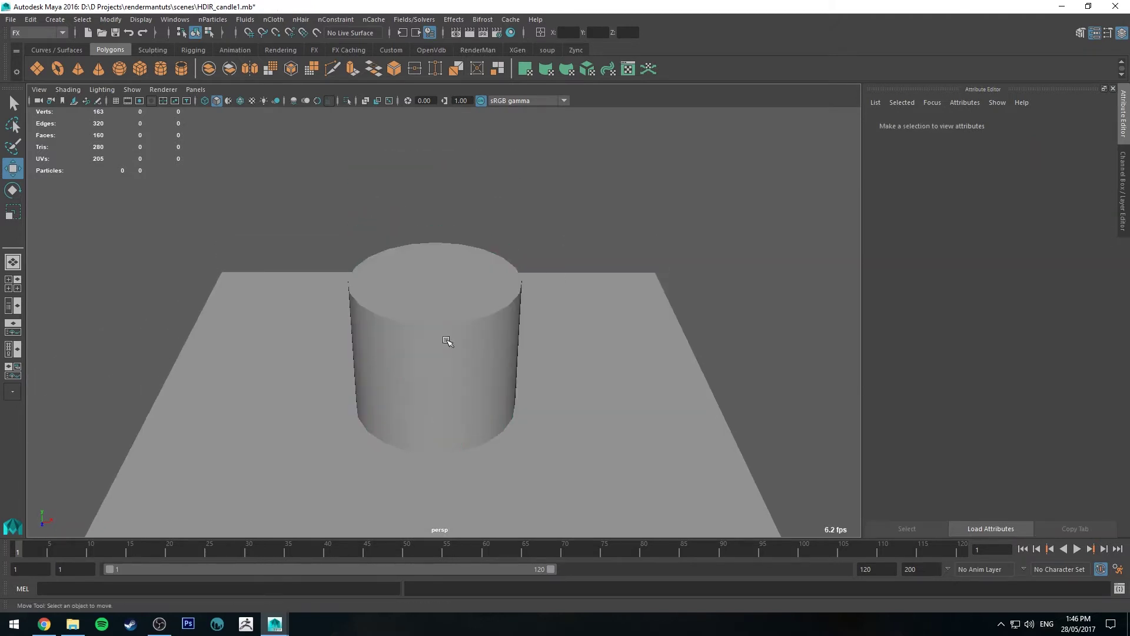
click(450, 348)
key(3)
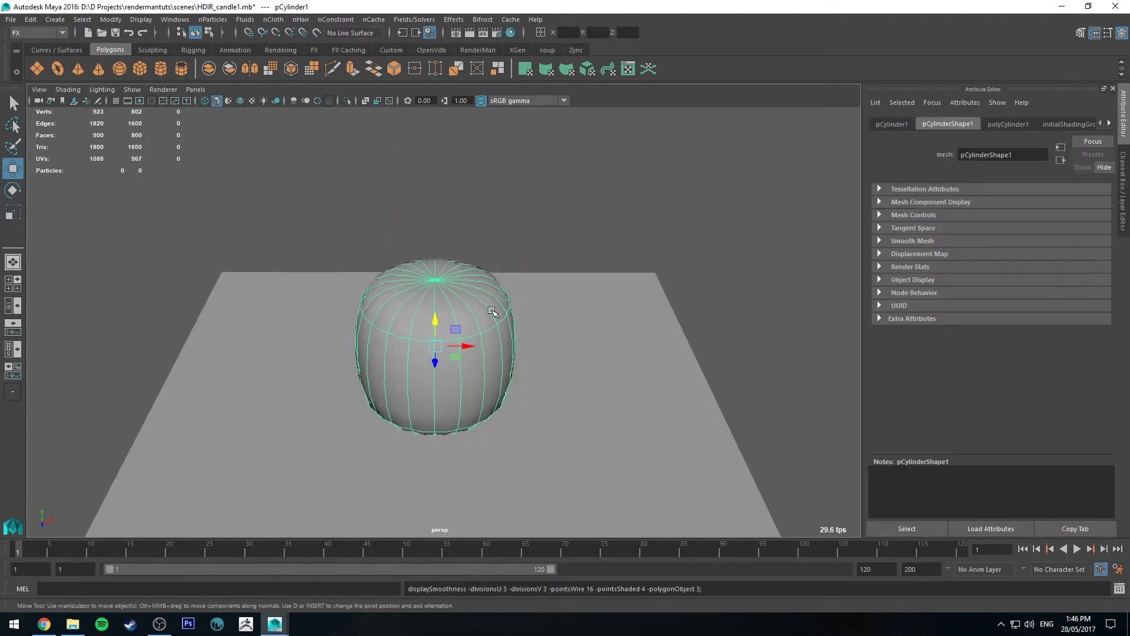
key(q)
right_click(460, 366)
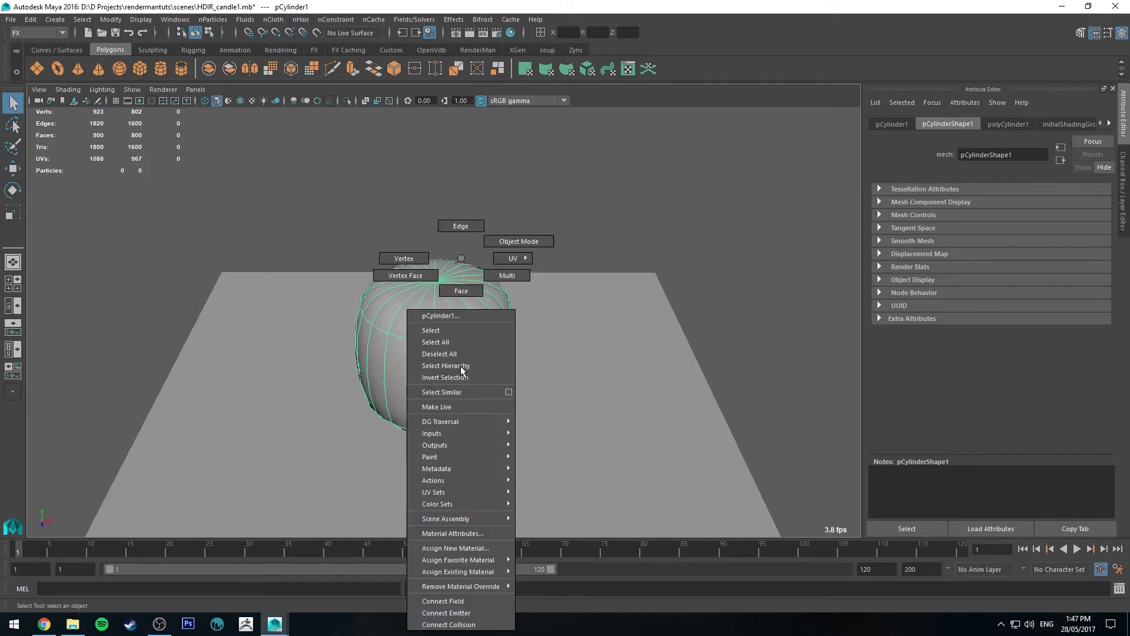
right_drag(433, 278, 460, 247)
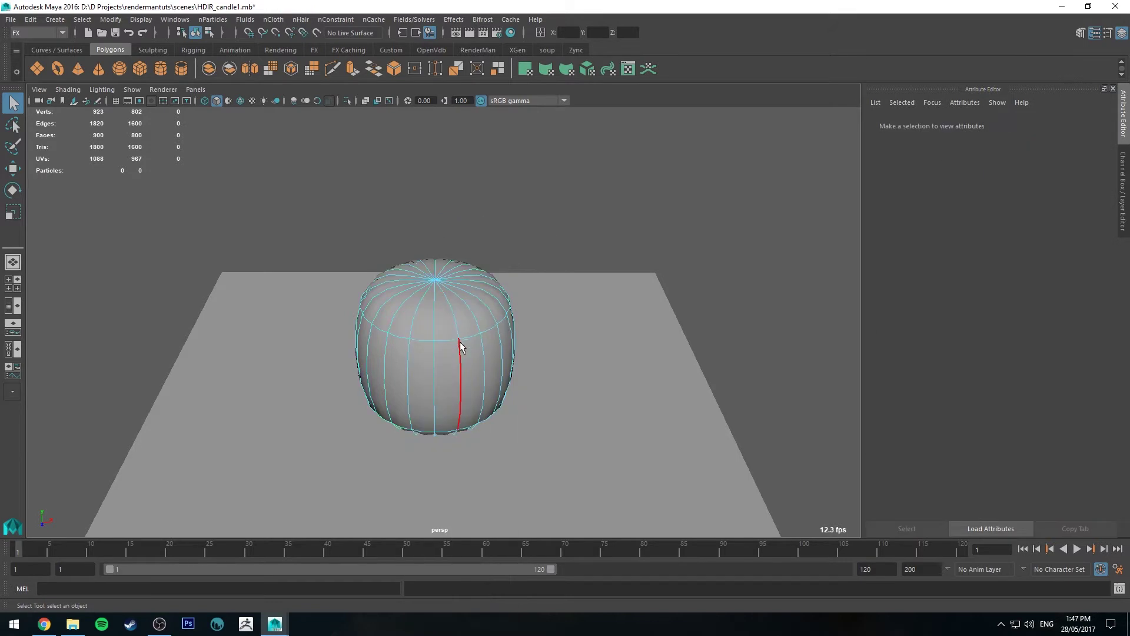
Insert edge loops near the candle's top and near its base.
shift+right_drag(462, 357, 454, 435)
mouse_move(464, 361)
mouse_down()
mouse_move(478, 318)
mouse_move(473, 340)
mouse_up()
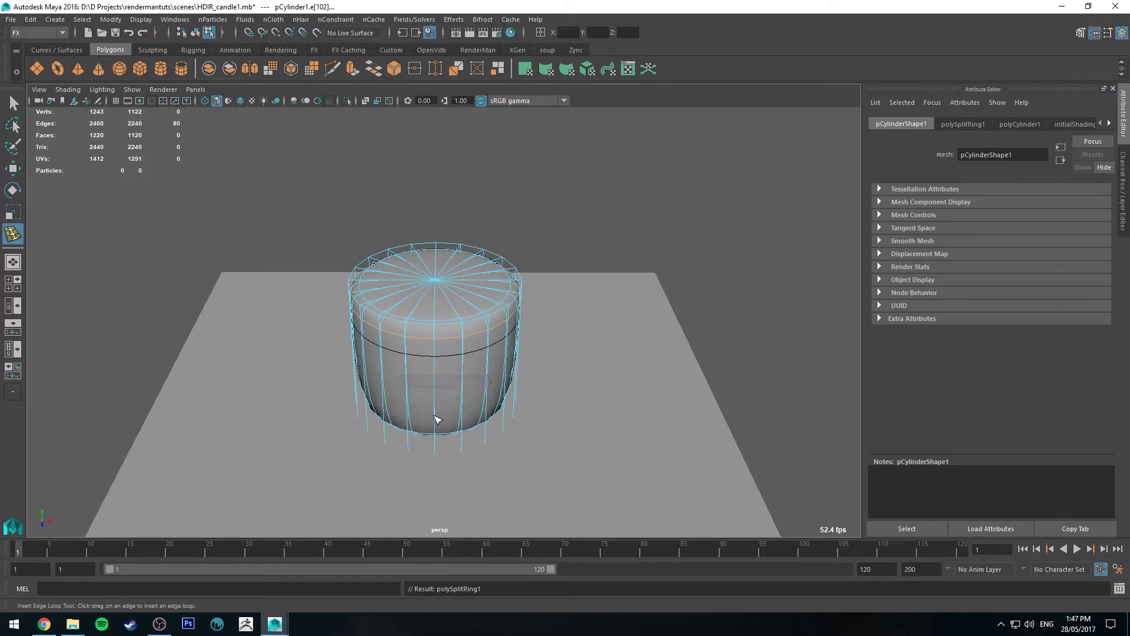
drag(434, 417, 447, 460)
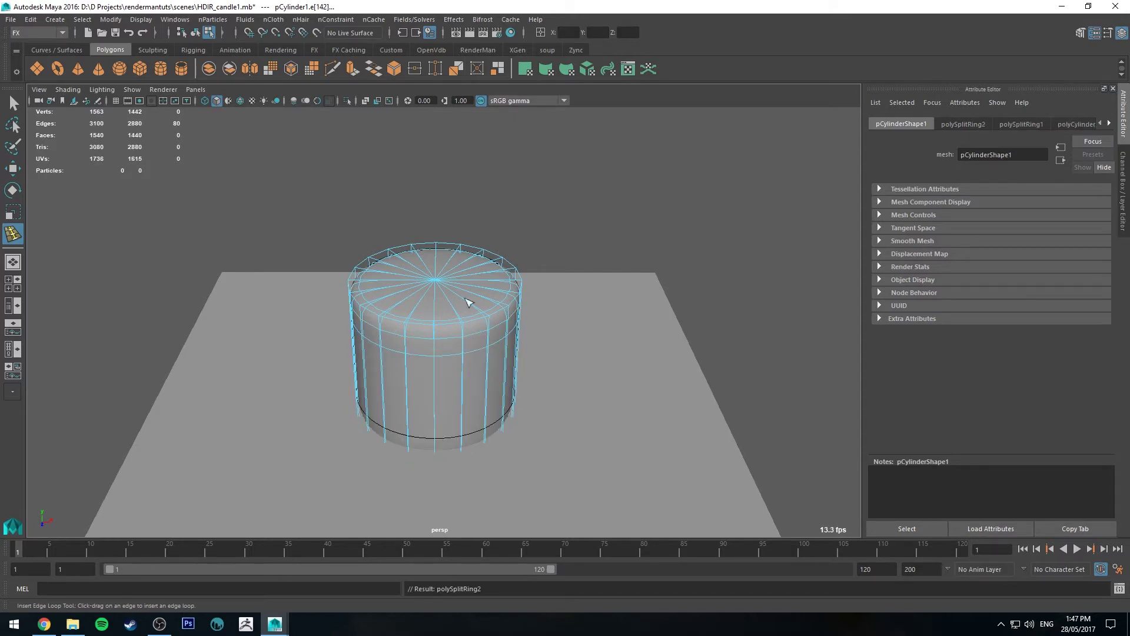
alt+drag(486, 243, 475, 214)
Return the candle to Object Mode with smooth preview and reselect it.
key(q)
right_drag(474, 215, 530, 189)
key(3)
alt+drag(530, 189, 418, 312)
click(486, 225)
click(443, 318)
Lower the candle's top-centre vertex to dip the wax cap.
right_click(415, 315)
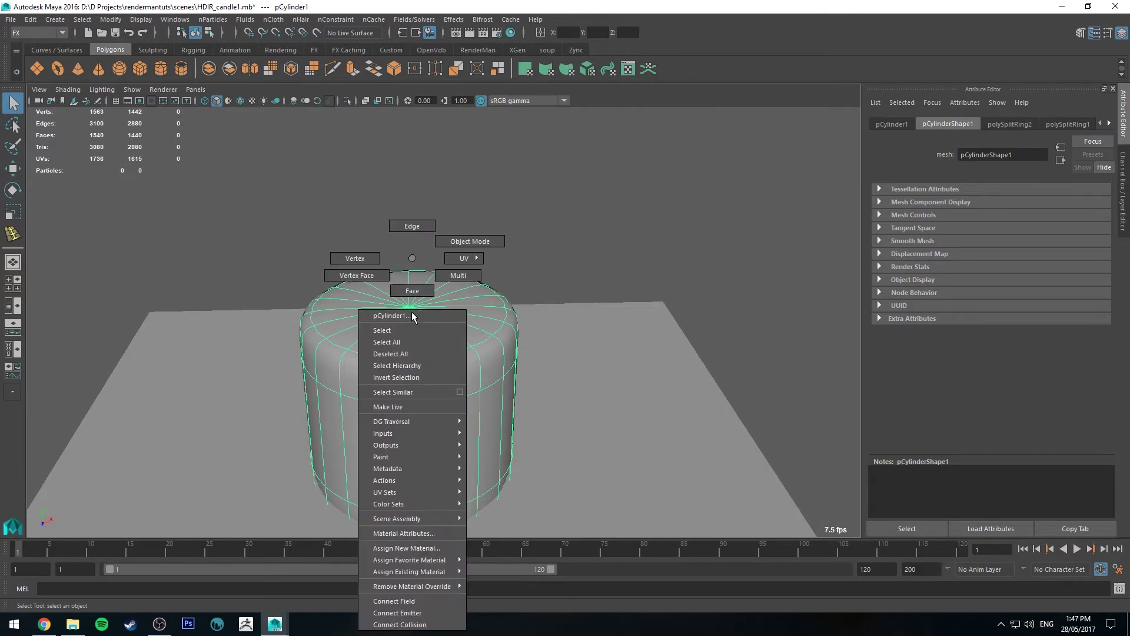
right_drag(412, 316, 353, 259)
click(410, 308)
key(w)
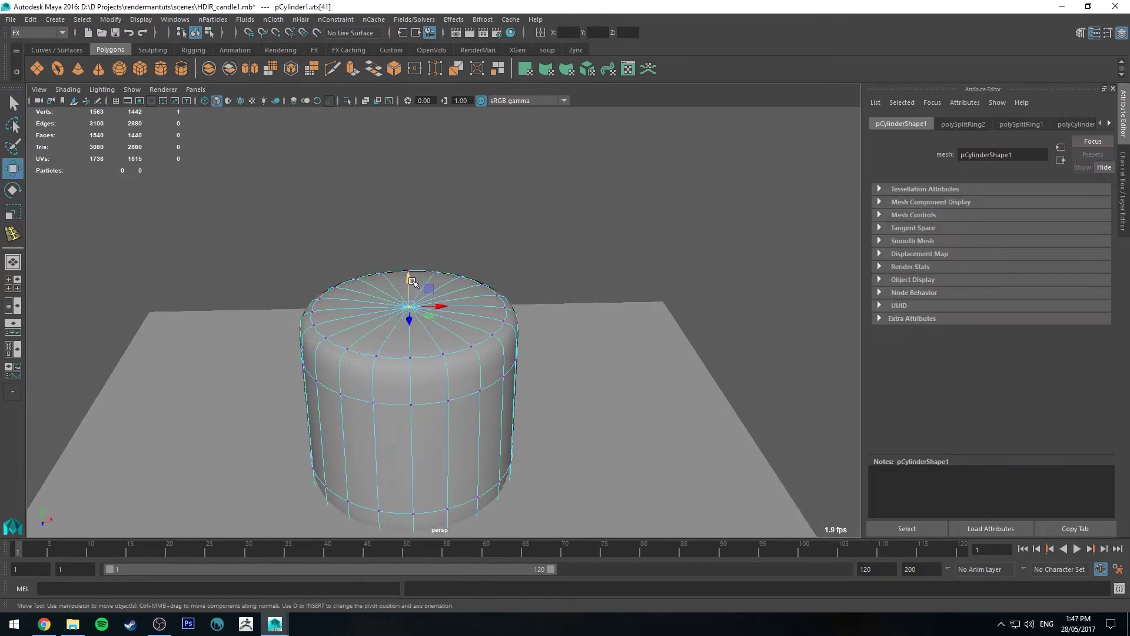
drag(409, 296, 410, 322)
alt+drag(471, 346, 425, 432)
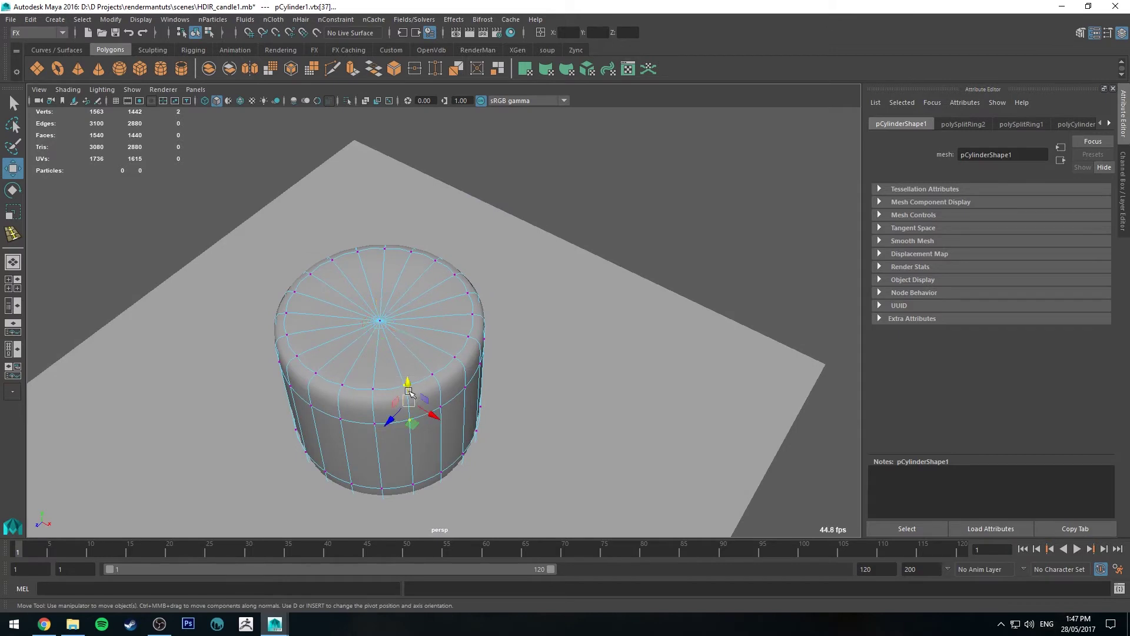
Enable camera-facing selection and Soft Select, then select several rim vertices.
double_click(13, 103)
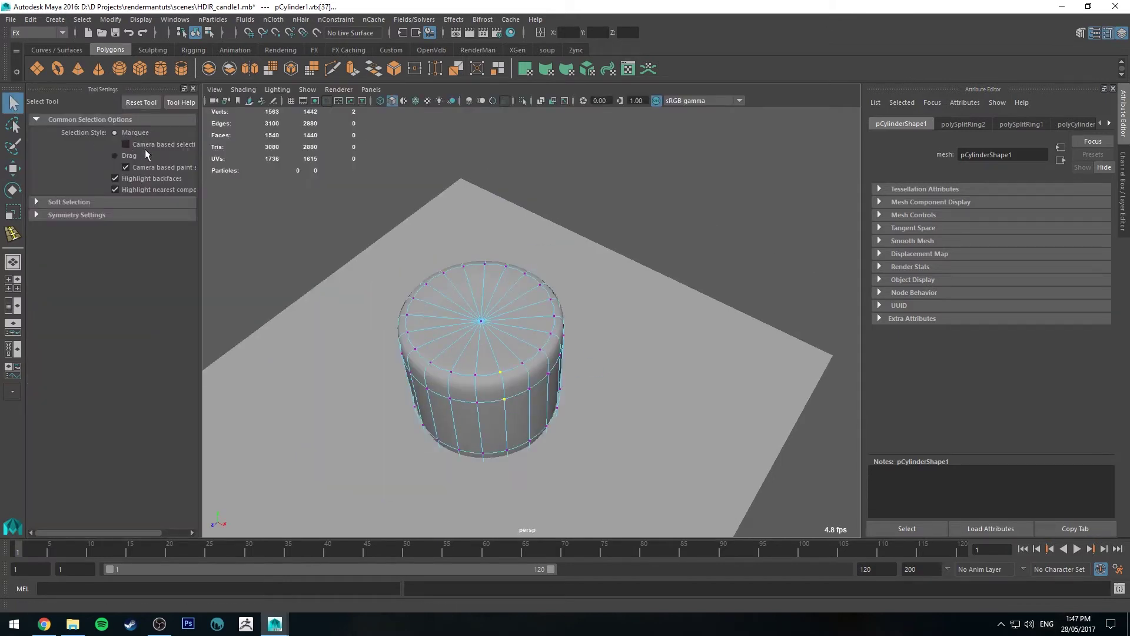
click(680, 200)
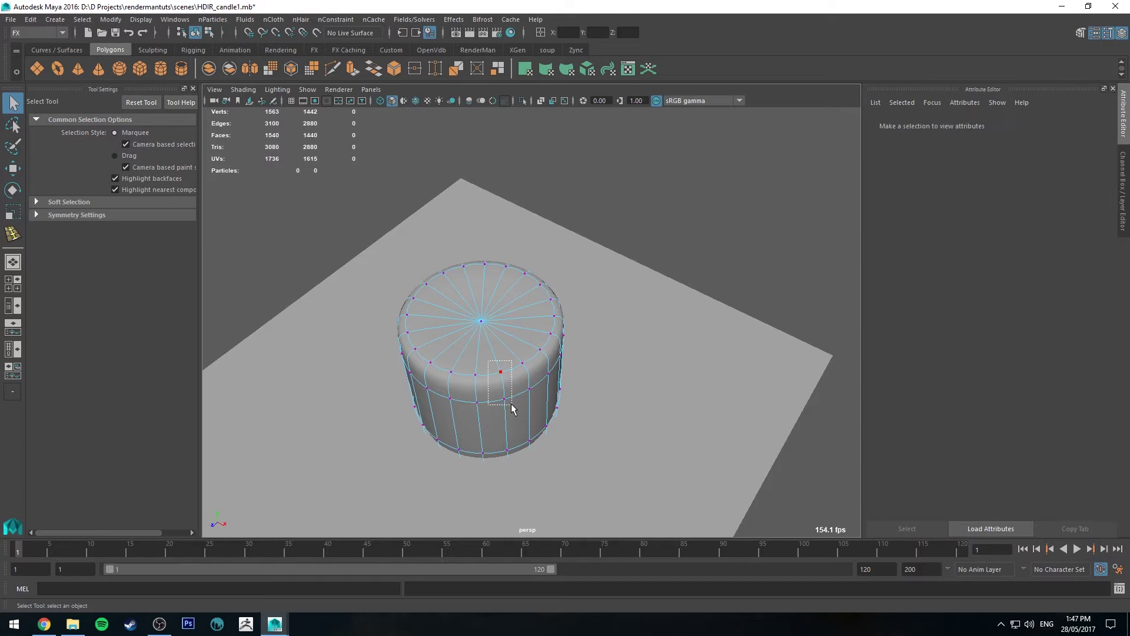
drag(511, 404, 512, 405)
alt+drag(575, 359, 519, 372)
key(b)
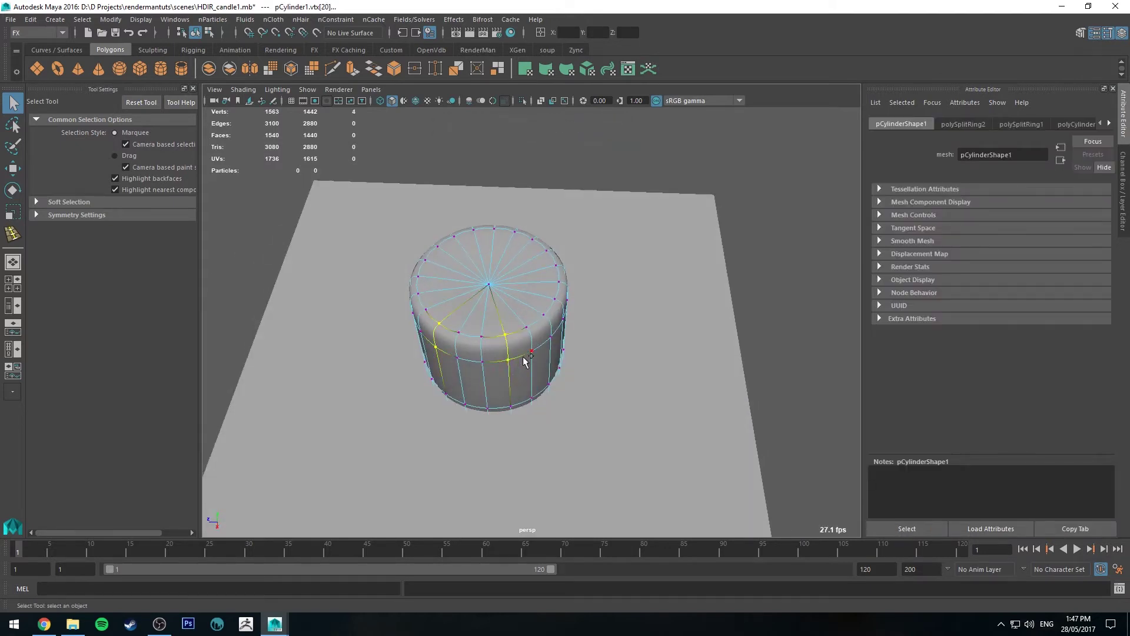
alt+drag(561, 283, 493, 268)
middle_drag(494, 268, 504, 277)
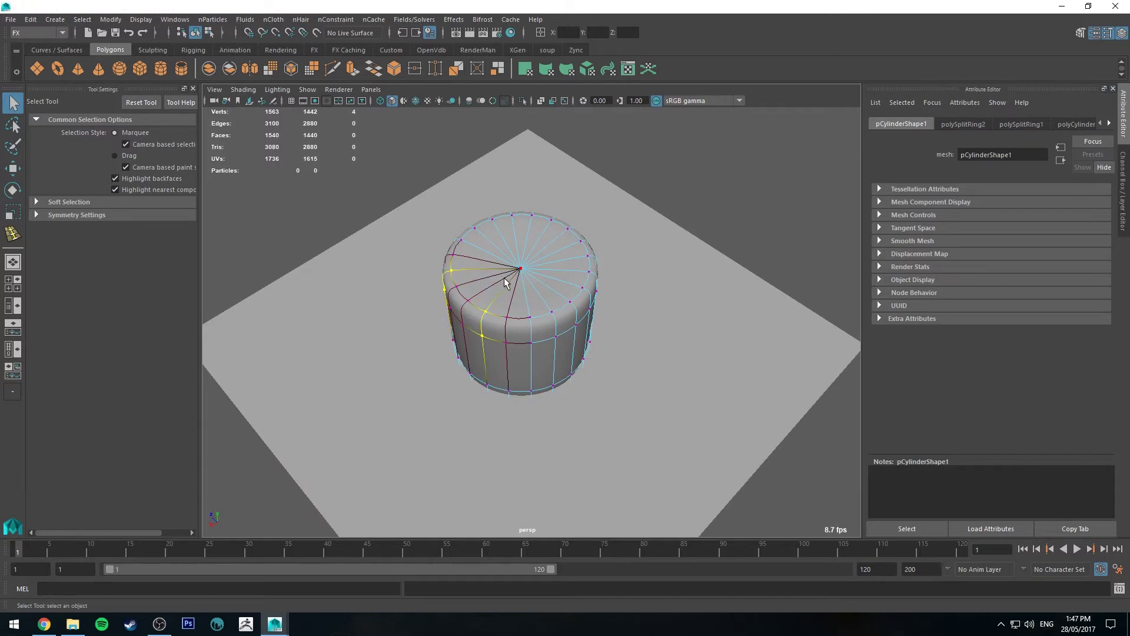
shift+drag(547, 308, 560, 344)
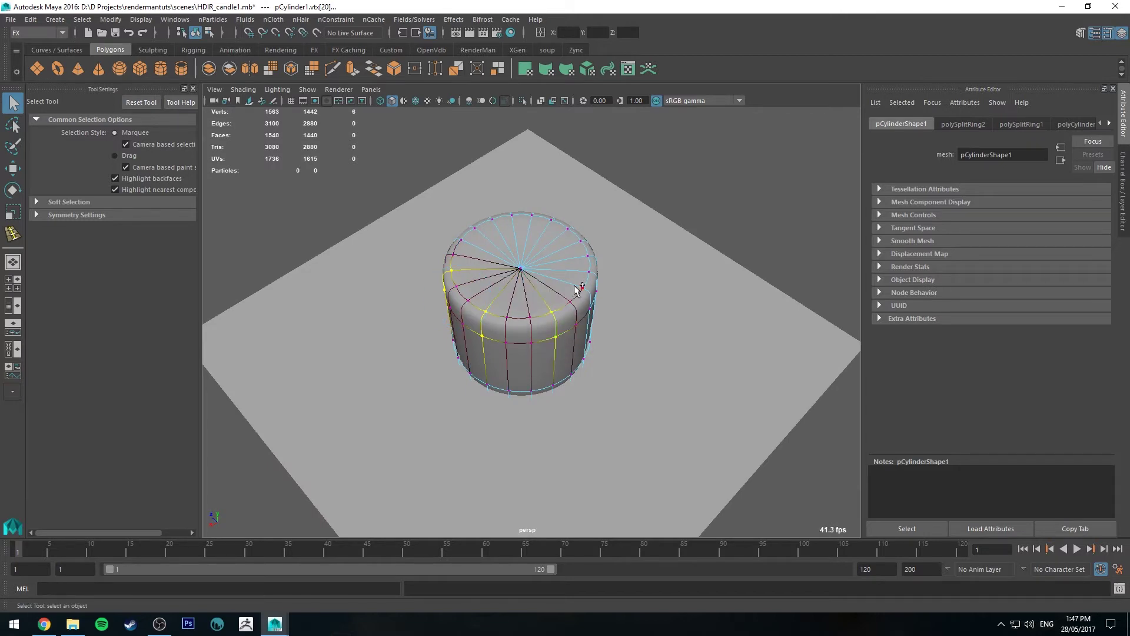
shift+drag(597, 245, 421, 331)
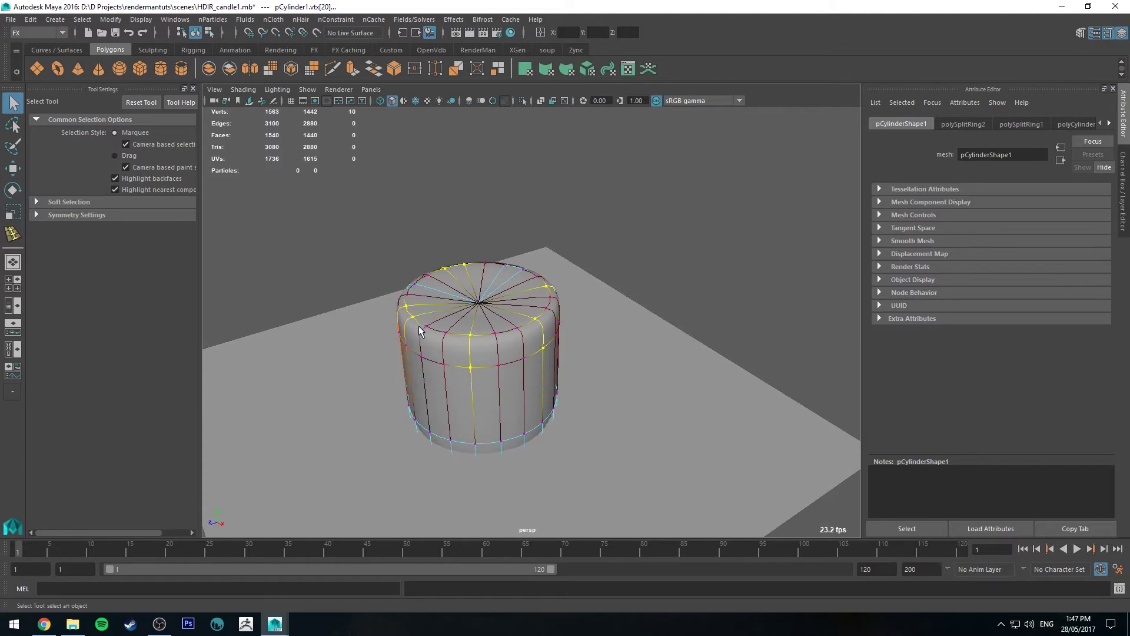
Push the selected rim vertices down, then return the candle to Object Mode.
key(w)
drag(476, 275, 522, 267)
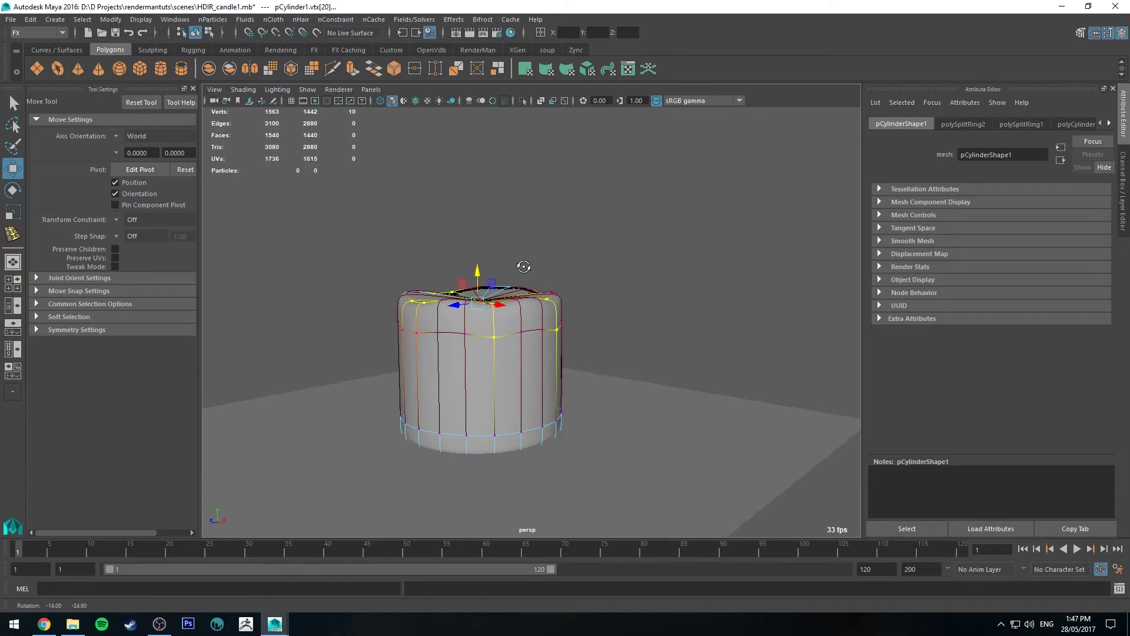
click(568, 246)
right_drag(569, 246, 613, 227)
key(q)
alt+drag(613, 227, 499, 312)
click(499, 312)
alt+right_drag(517, 245, 600, 366)
alt+drag(601, 366, 515, 318)
Add two edge loops just inside the candle's top rim.
right_drag(557, 258, 556, 227)
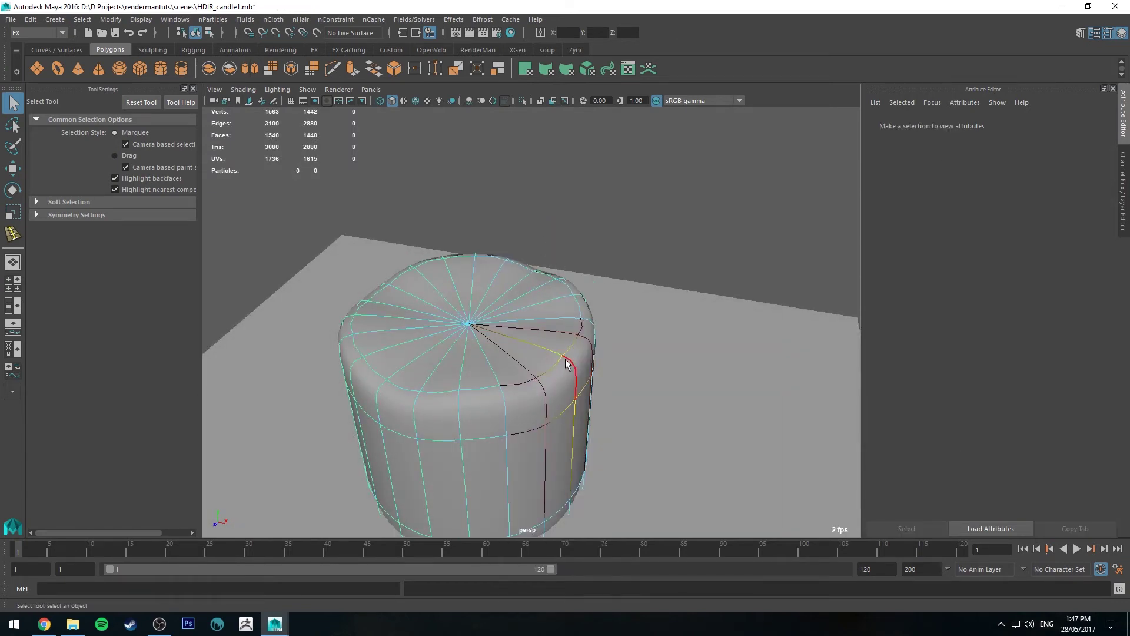
shift+right_drag(574, 368, 570, 446)
click(580, 372)
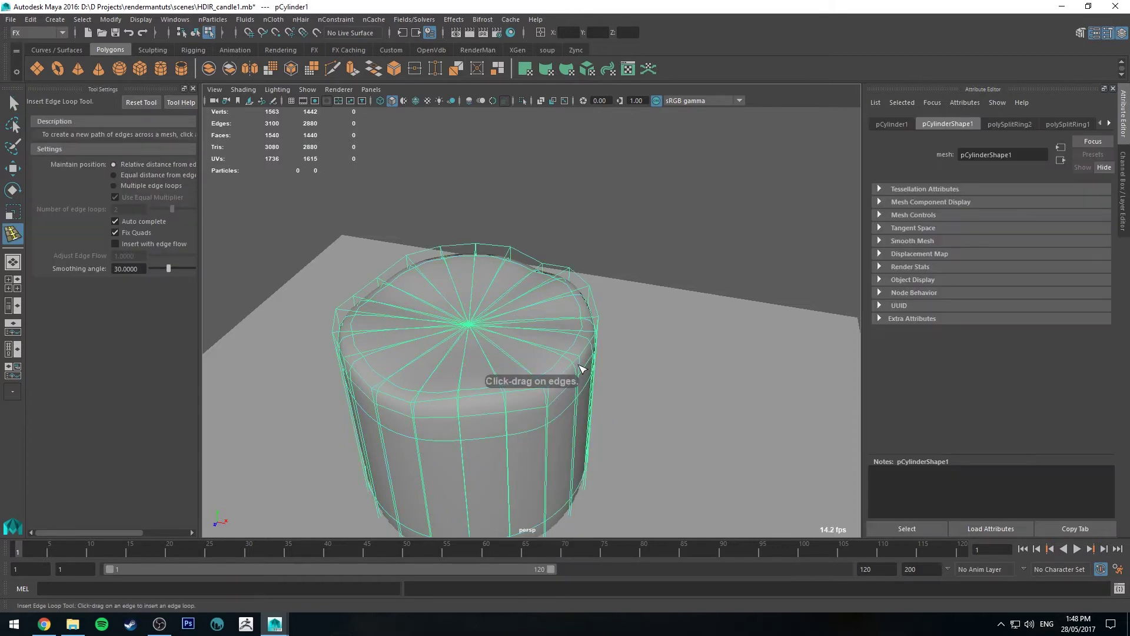
click(580, 369)
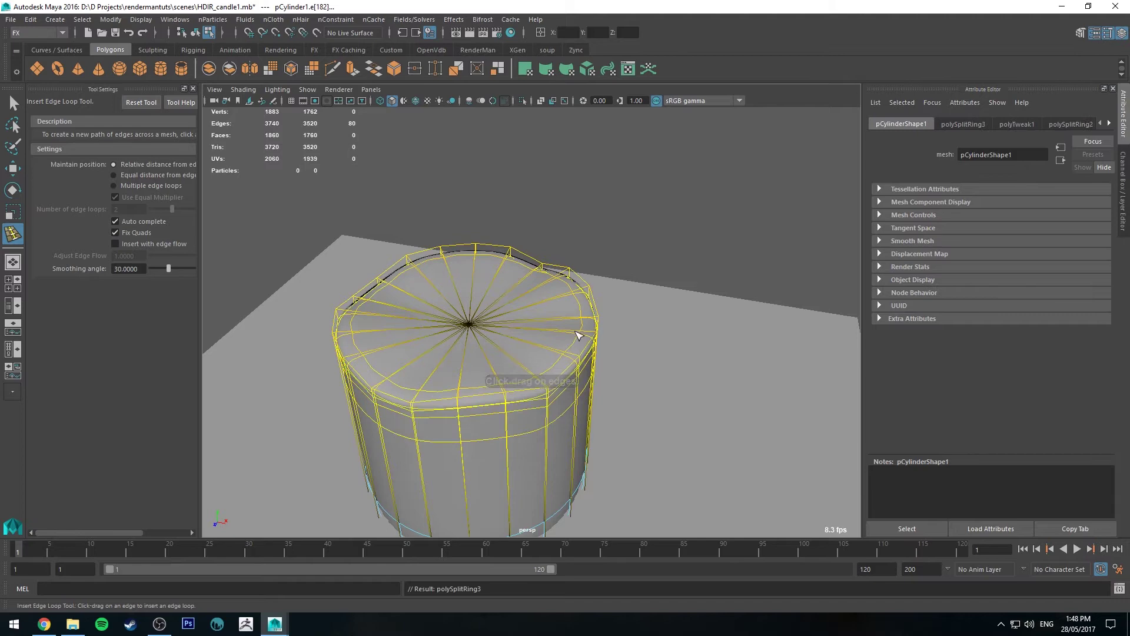
key(q)
Select the cap's edge loops and scale them inward to make the rim uneven.
right_drag(559, 322, 631, 227)
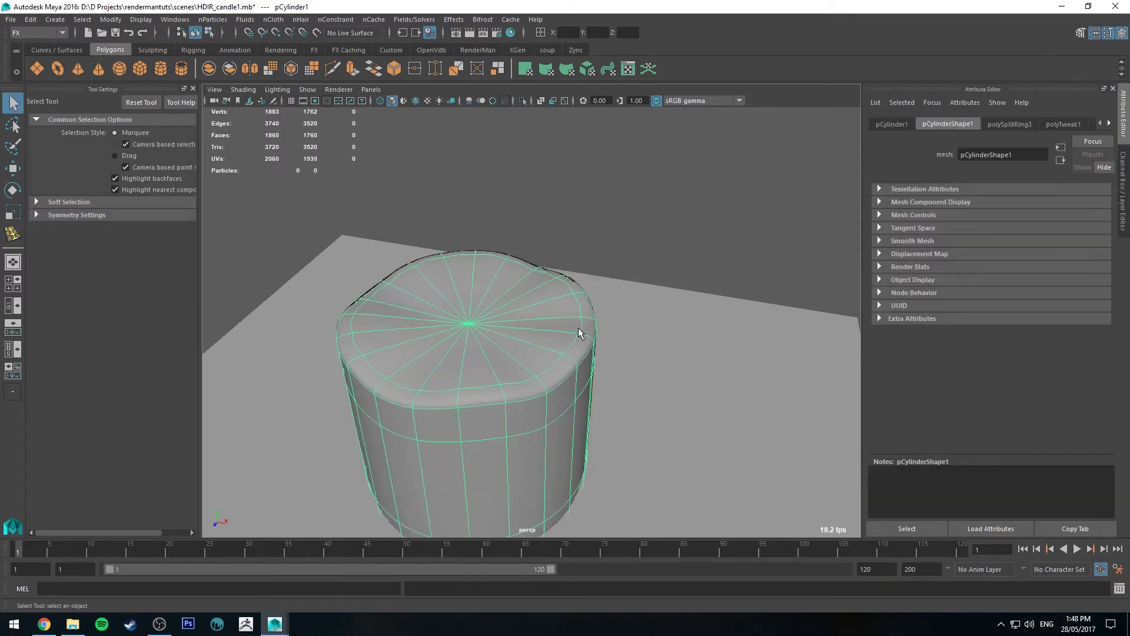
right_drag(559, 357, 559, 230)
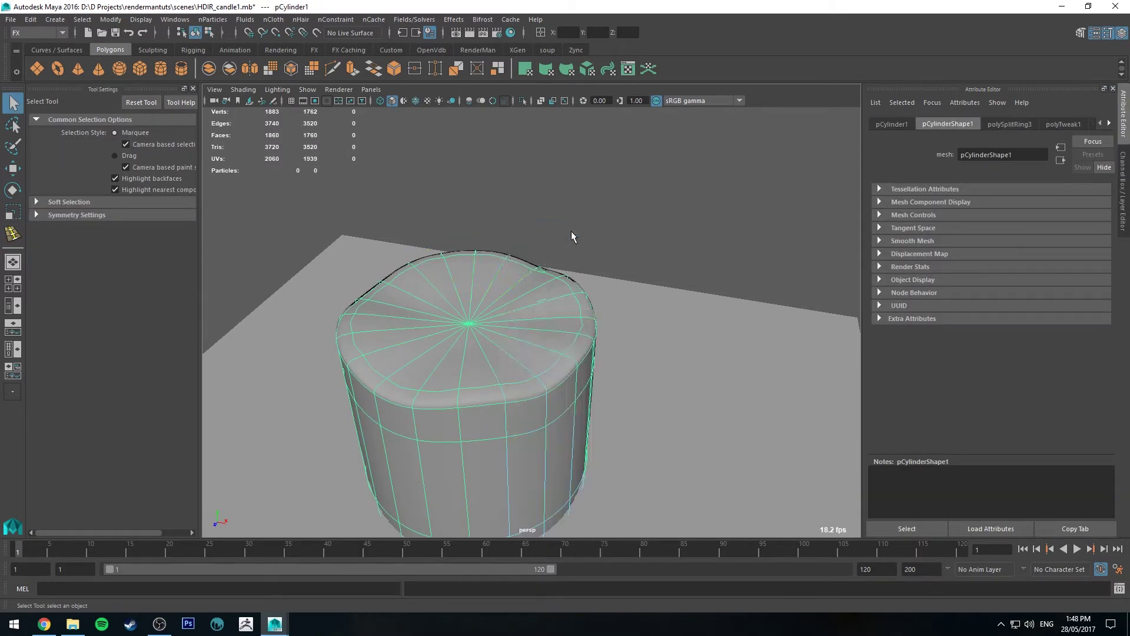
double_click(552, 366)
key(r)
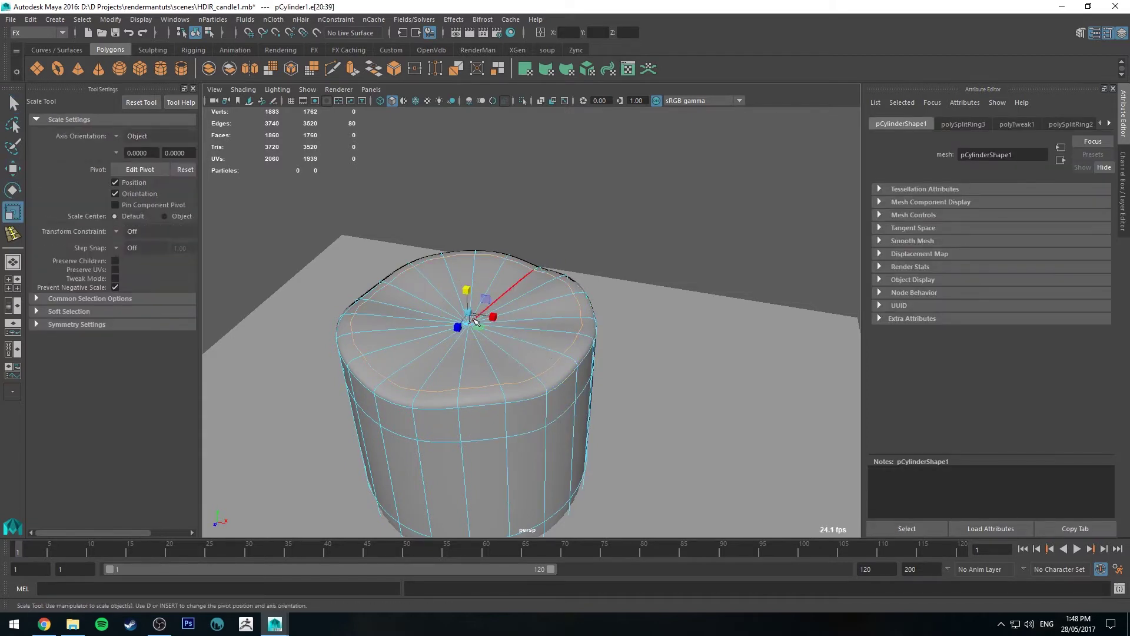
drag(473, 320, 483, 347)
key(w)
alt+drag(475, 400, 377, 359)
double_click(366, 345)
key(r)
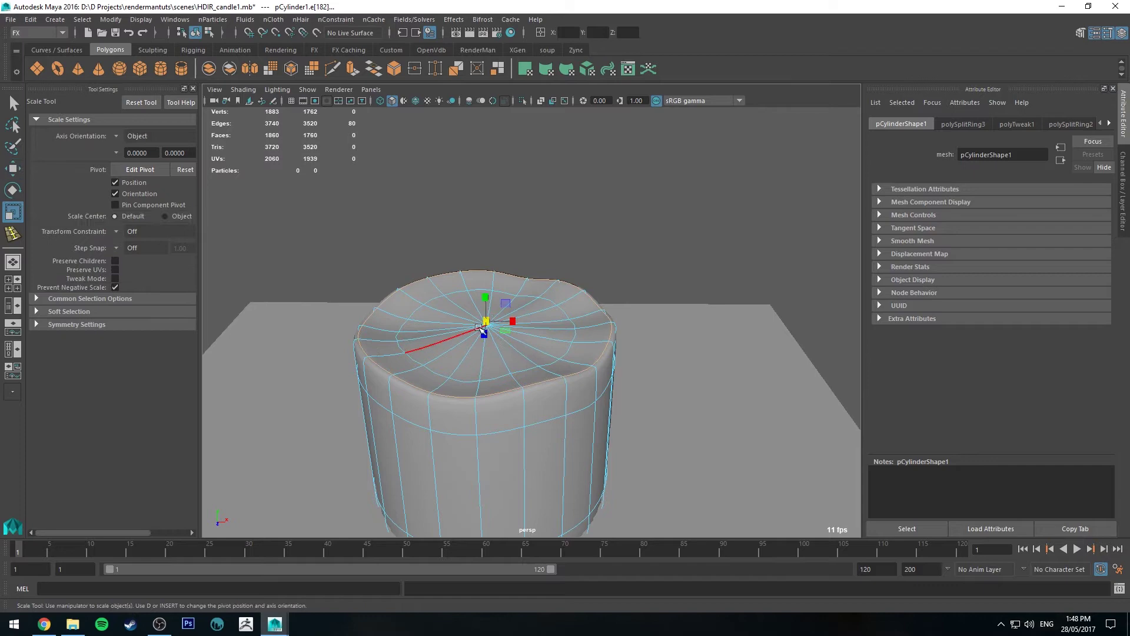
alt+drag(480, 328, 480, 289)
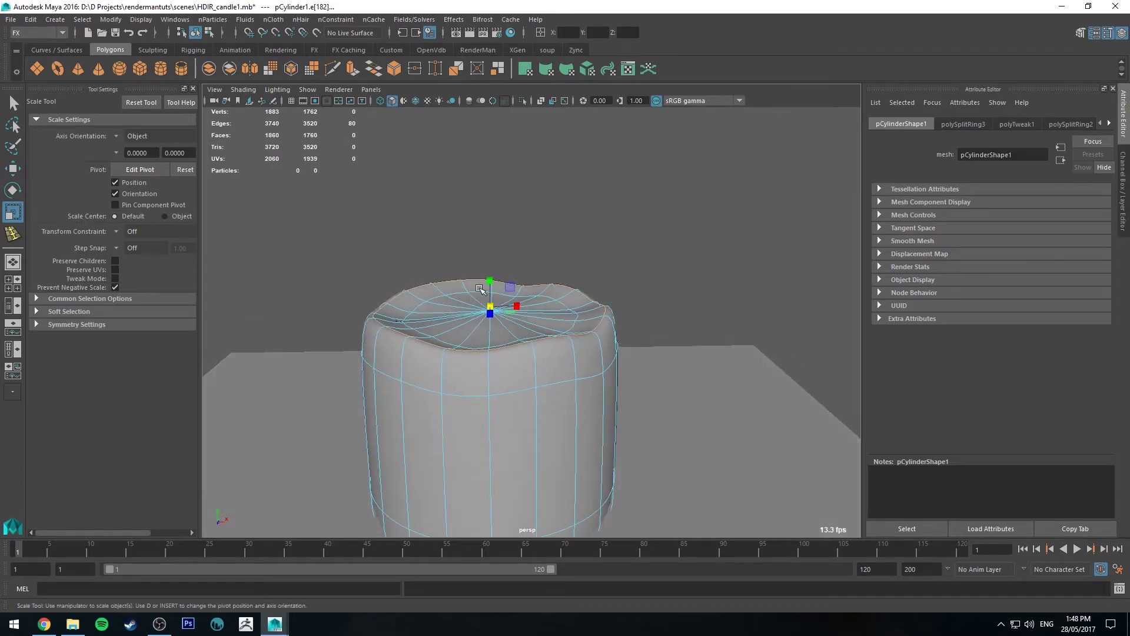
Return to Object Mode and view the whole candle on its floor plane.
right_drag(535, 235, 589, 242)
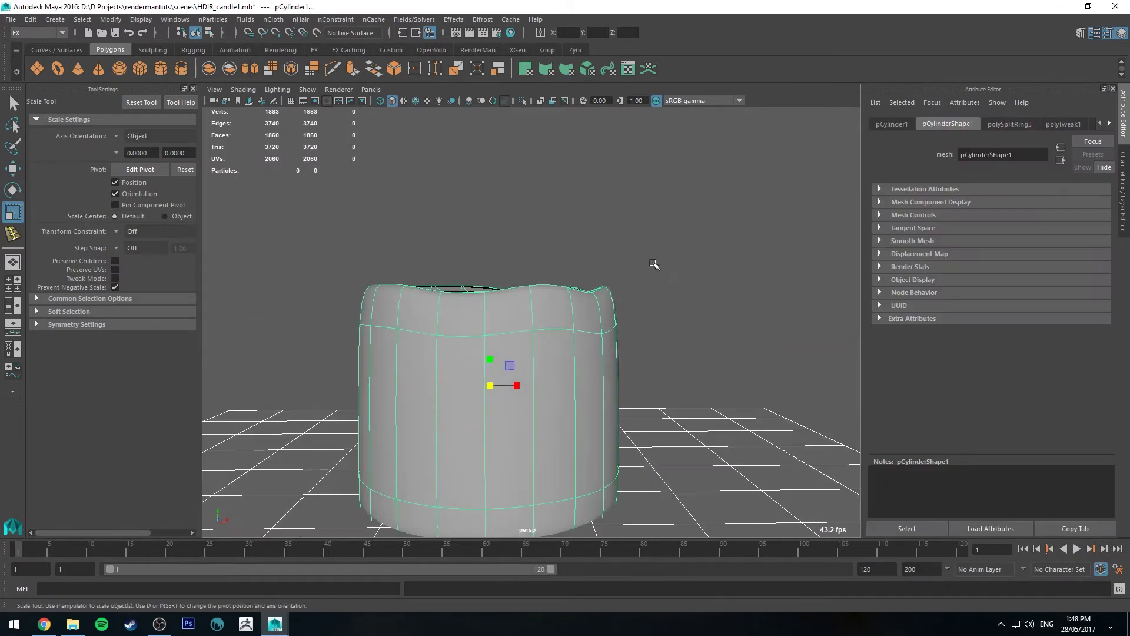
click(654, 264)
alt+drag(661, 298, 537, 309)
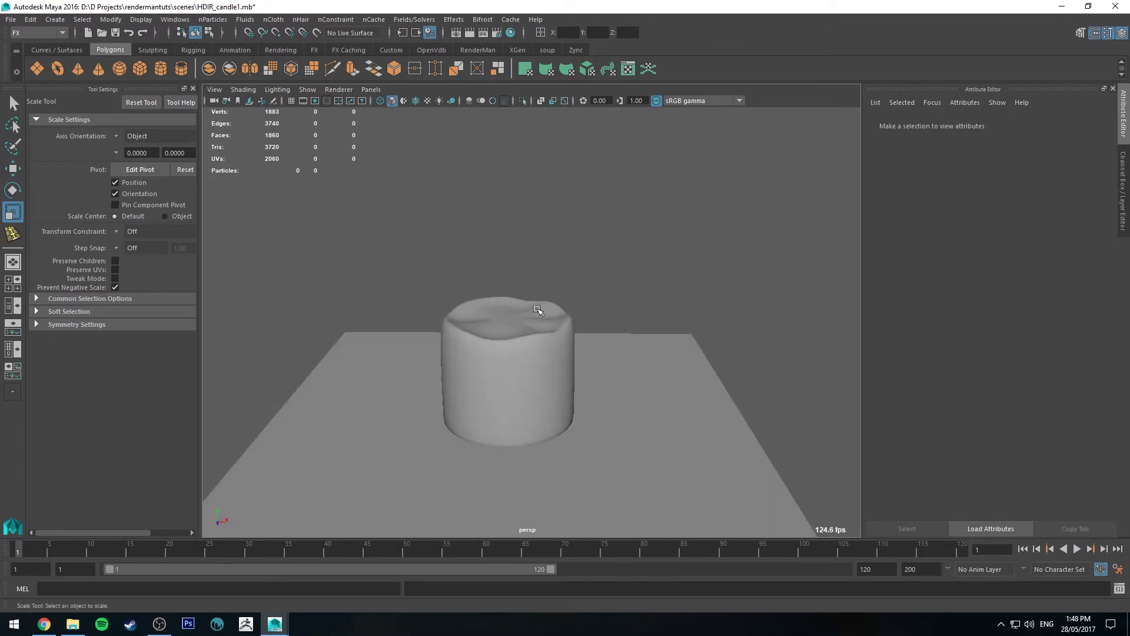
click(537, 309)
alt+right_drag(531, 284, 446, 261)
click(493, 331)
key(w)
click(493, 306)
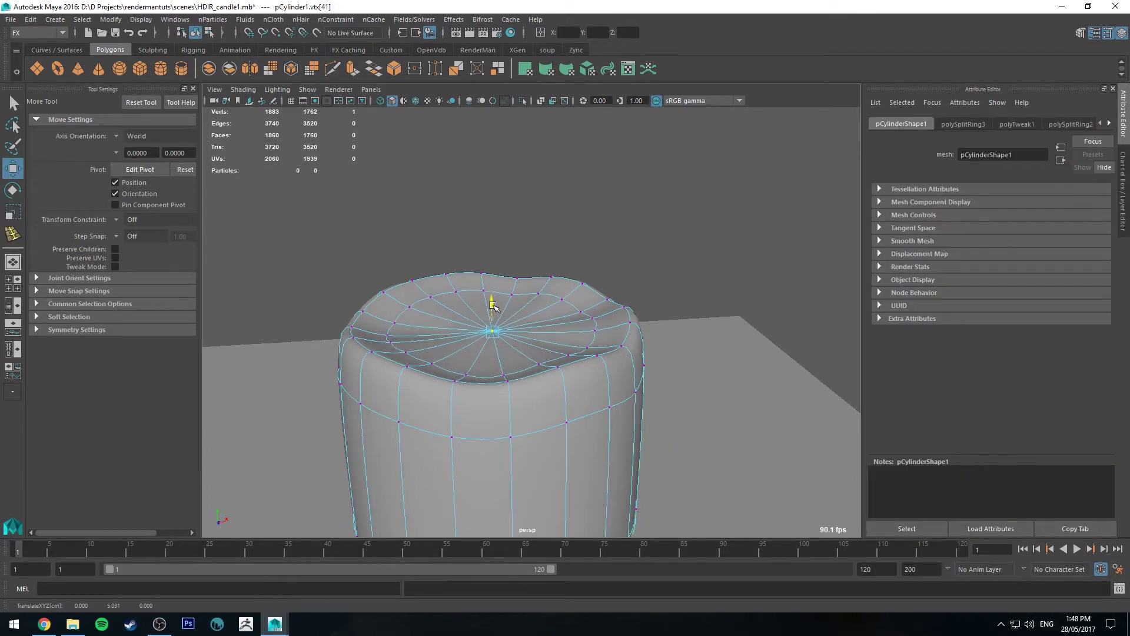
click(561, 230)
right_drag(592, 238, 671, 195)
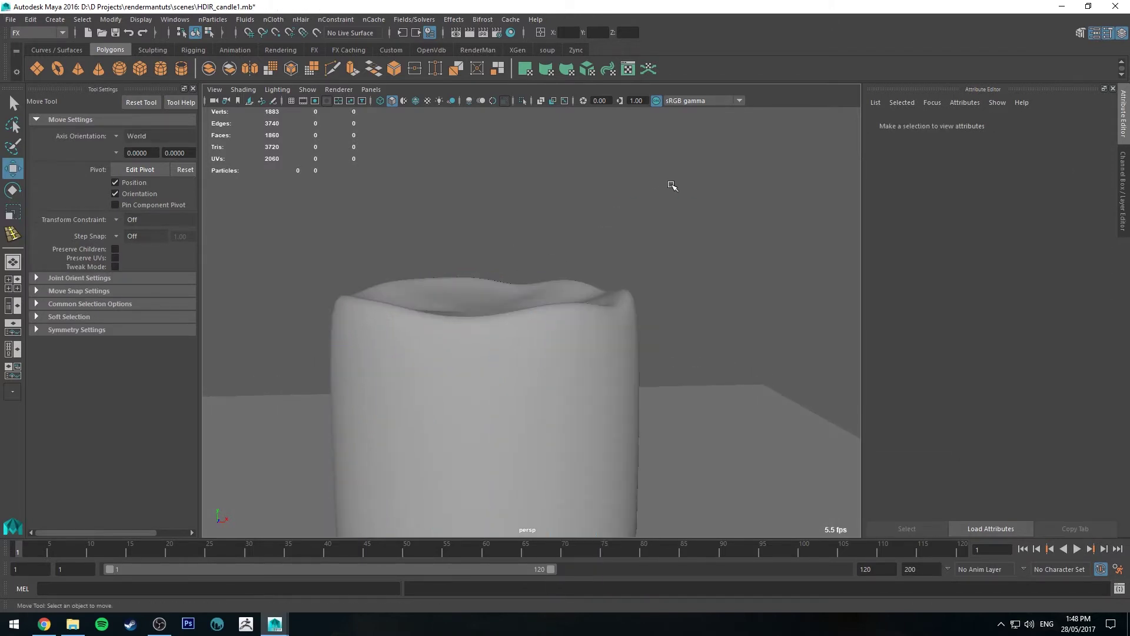
alt+right_drag(658, 268, 600, 224)
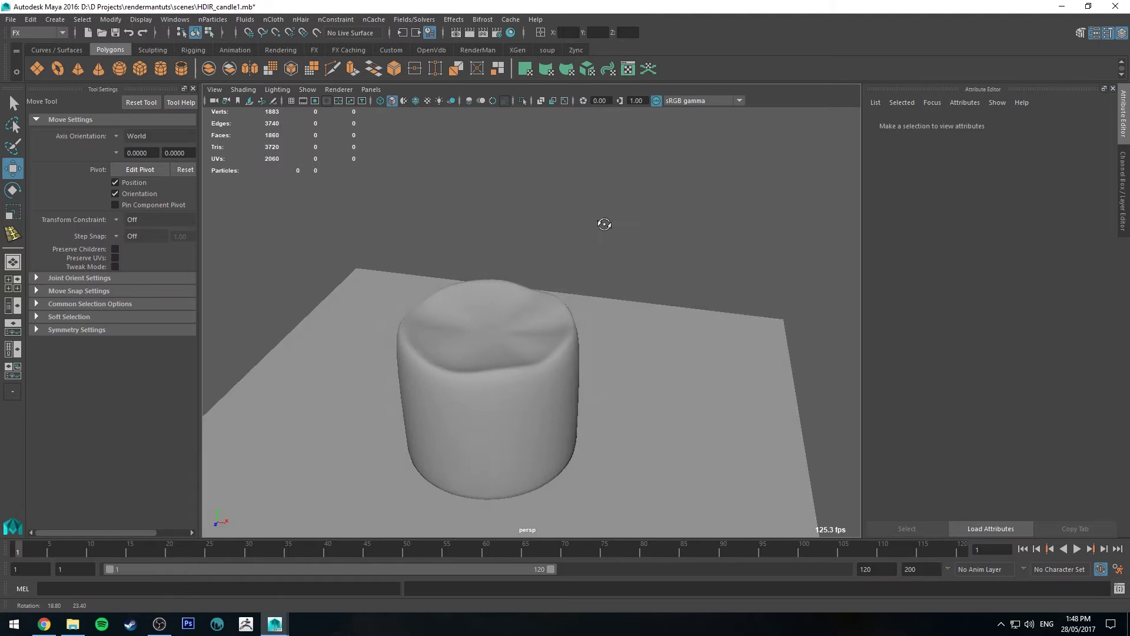
click(530, 289)
click(568, 260)
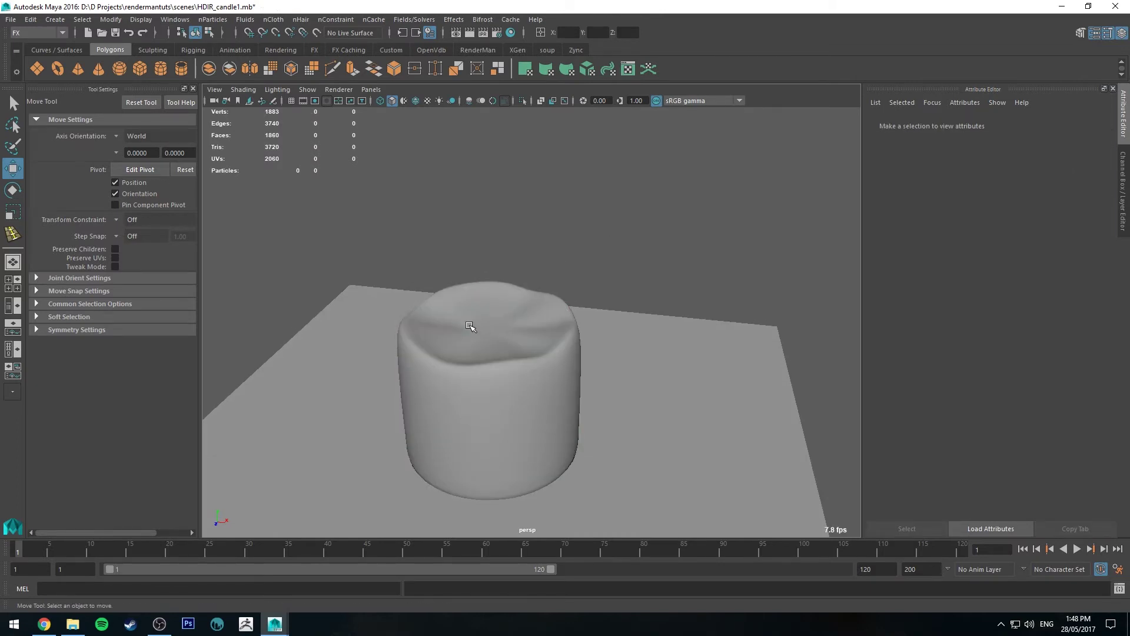
click(471, 327)
alt+drag(551, 254, 570, 230)
click(505, 241)
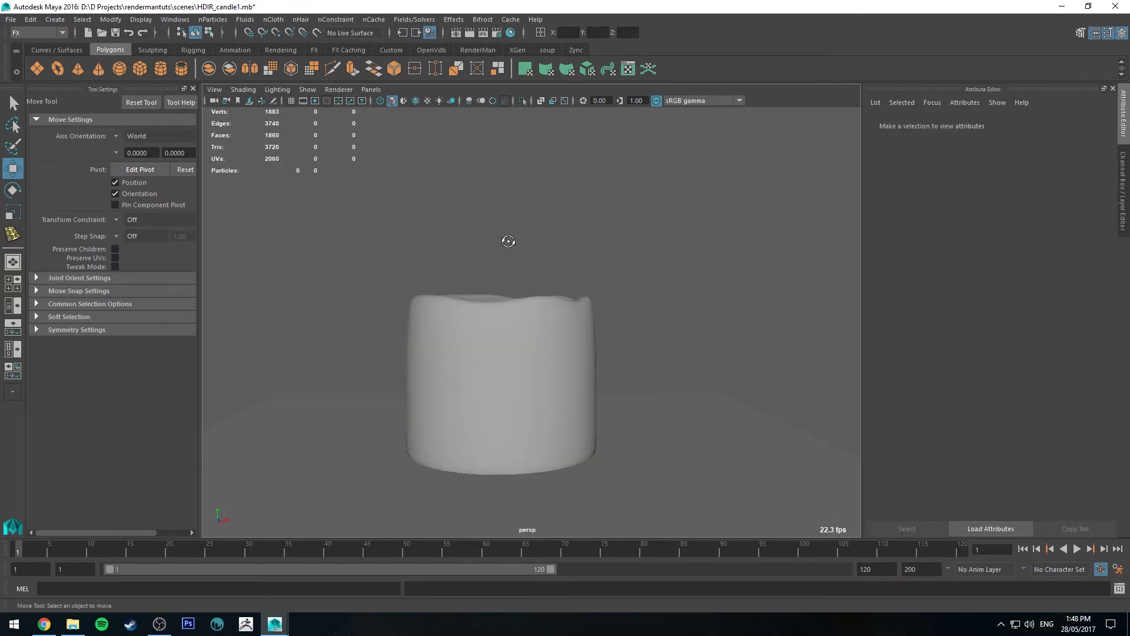
alt+drag(505, 241, 472, 262)
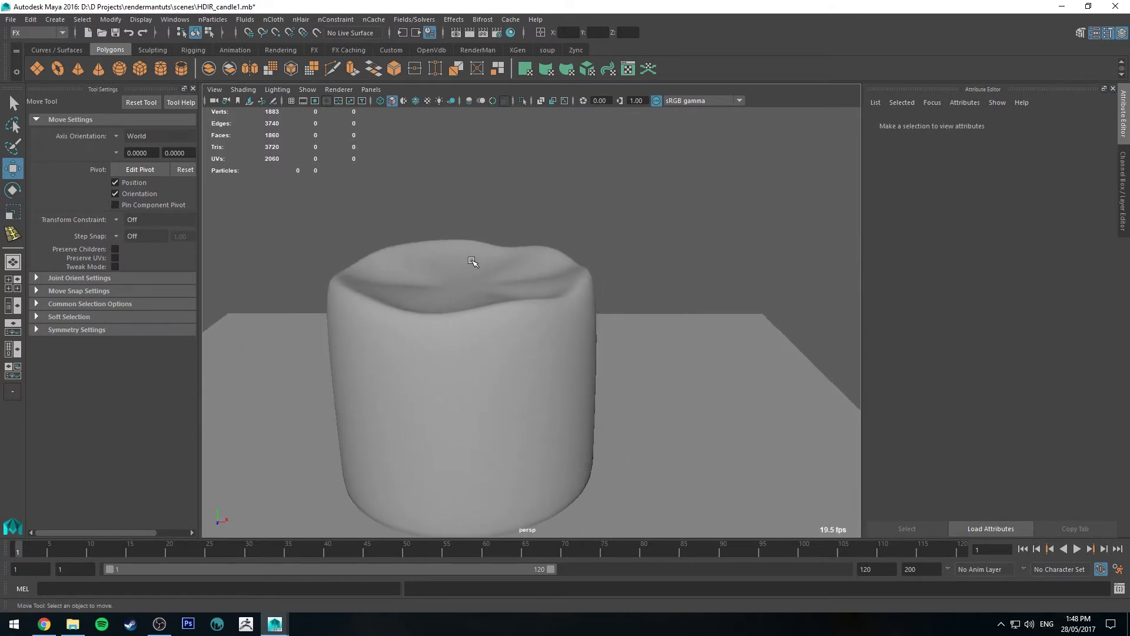
alt+drag(375, 261, 430, 251)
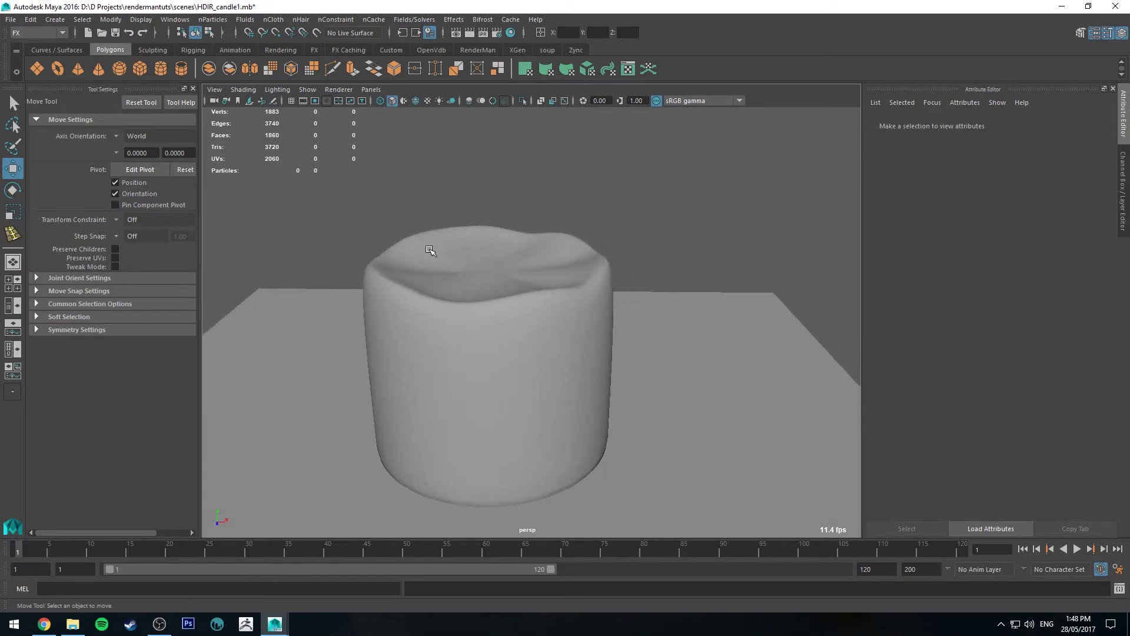
alt+drag(493, 286, 426, 226)
click(496, 364)
click(538, 262)
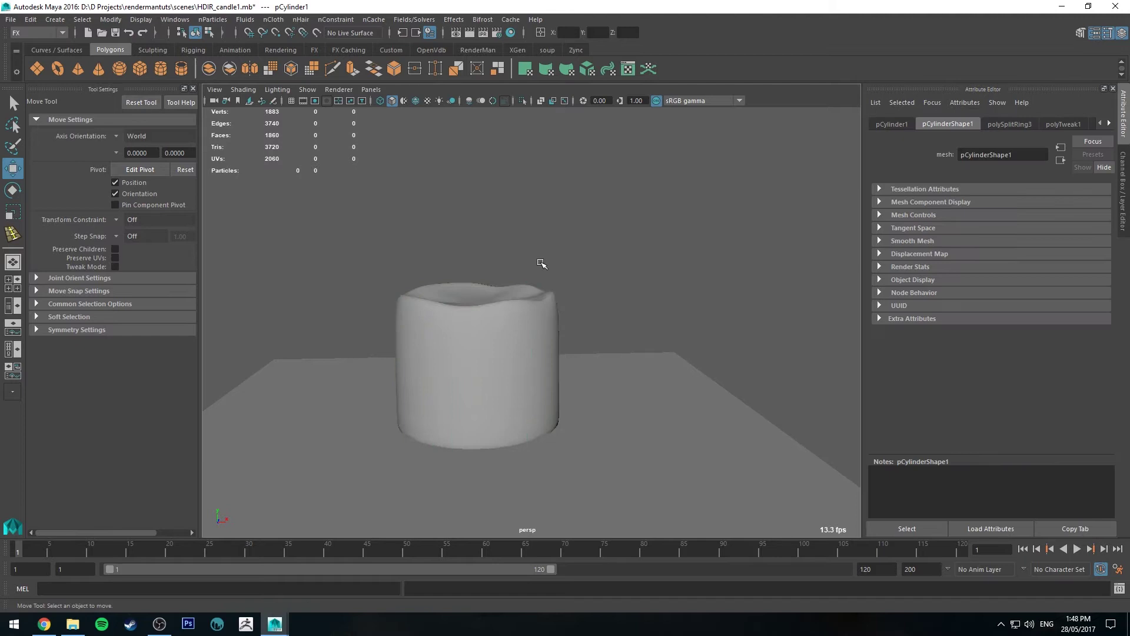
mouse_move(500, 255)
alt+mouse_down()
mouse_move(519, 252)
mouse_move(467, 253)
mouse_move(517, 247)
mouse_move(483, 246)
alt+mouse_up()
alt+right_drag(483, 246, 550, 313)
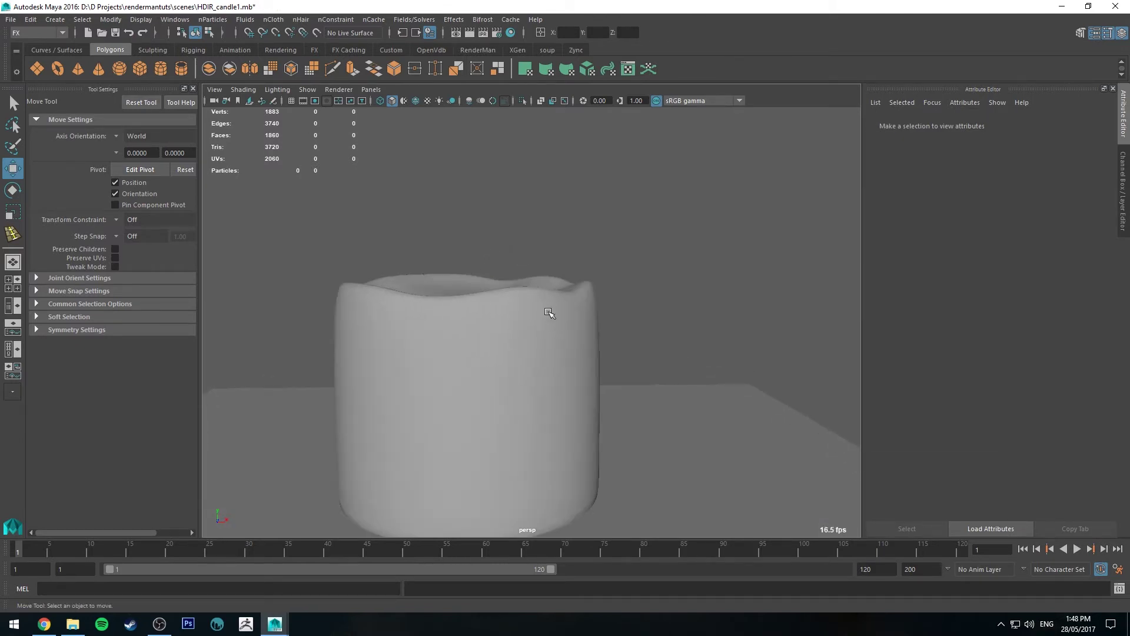
alt+drag(550, 313, 578, 331)
alt+right_drag(577, 330, 536, 227)
alt+middle_drag(536, 227, 520, 216)
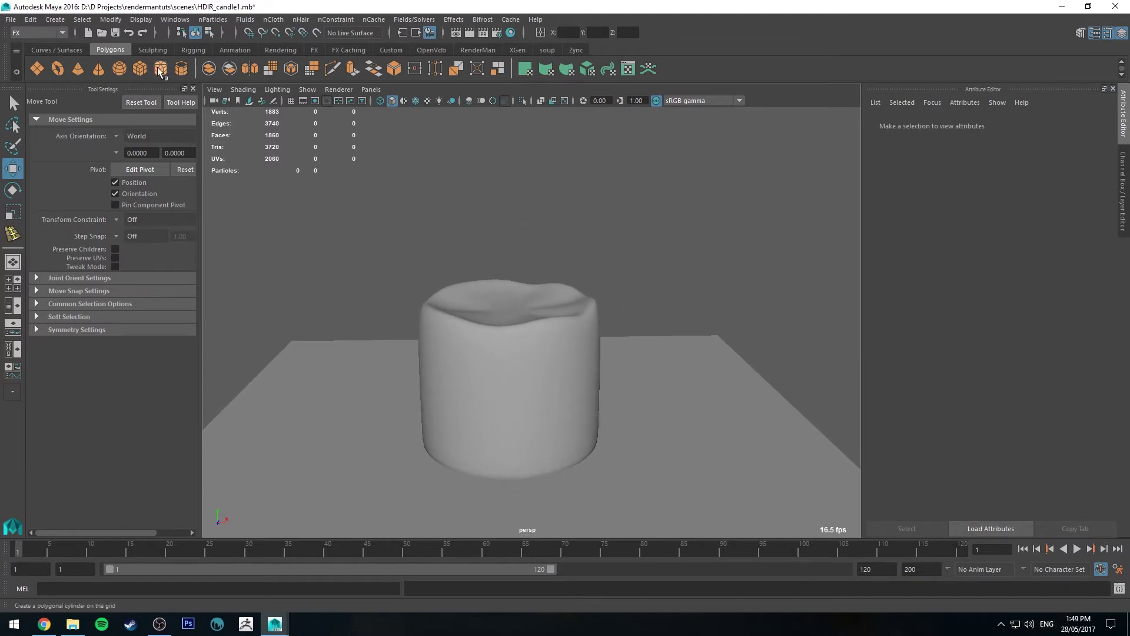
Create a new cylinder and shape it into a thin, tall wick on the candle top.
click(181, 69)
drag(514, 400, 505, 181)
key(r)
key(w)
key(r)
key(w)
drag(508, 265, 510, 247)
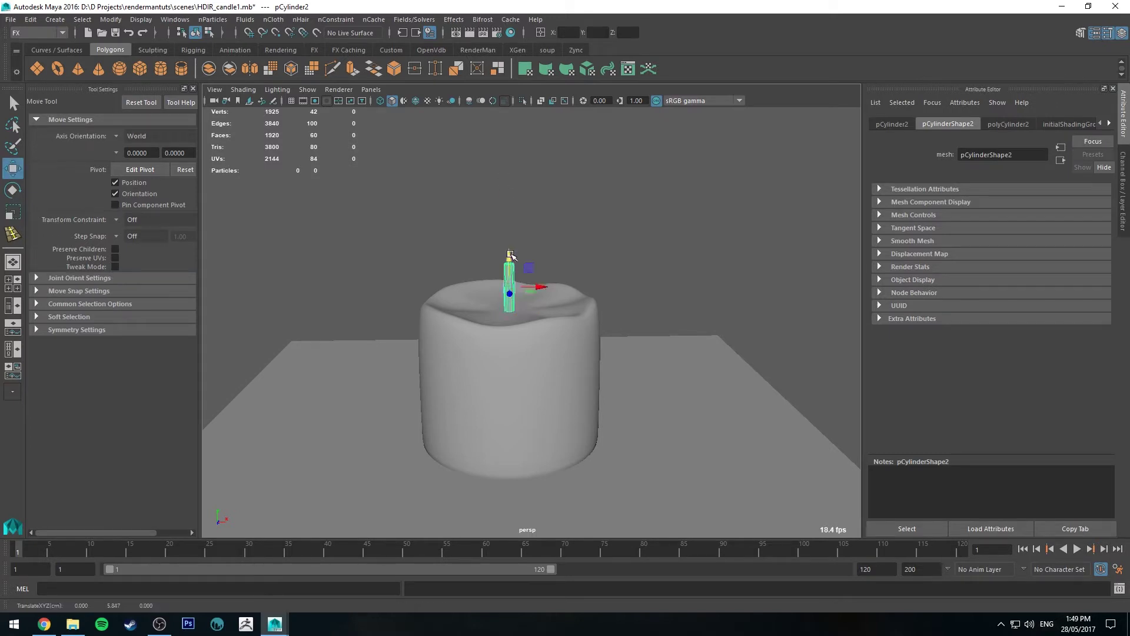
key(r)
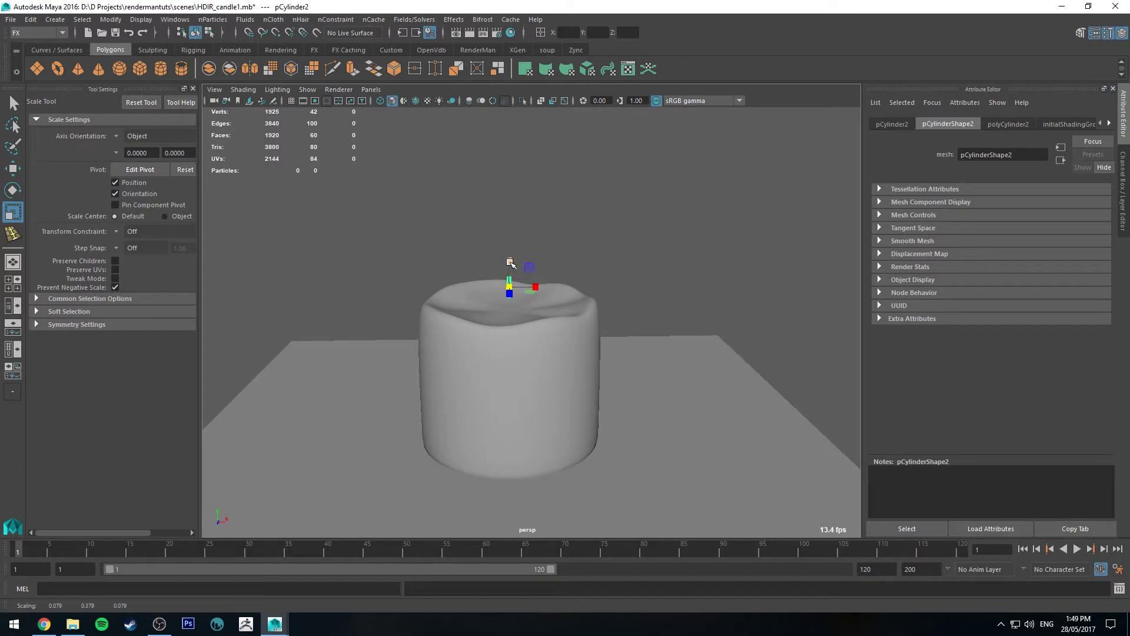
key(w)
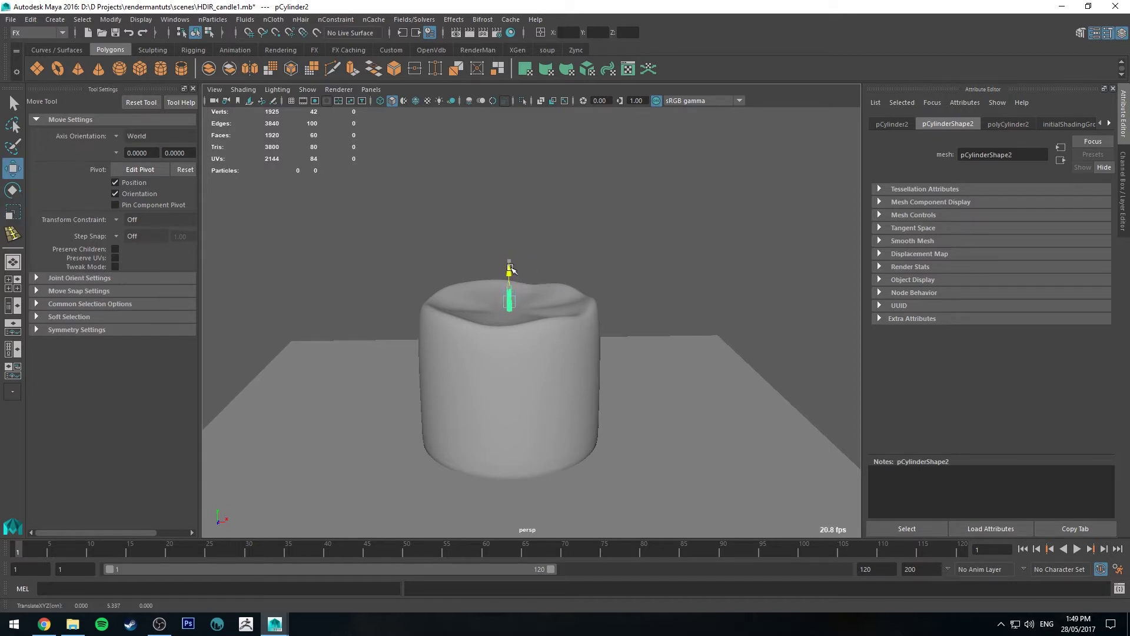
Frame the view on the wick and switch to editing its components.
key(f)
scroll(525, 235, down, 2)
key(q)
right_drag(525, 218, 532, 190)
Insert edge loops along the wick near its top, middle and lower part.
click(529, 227)
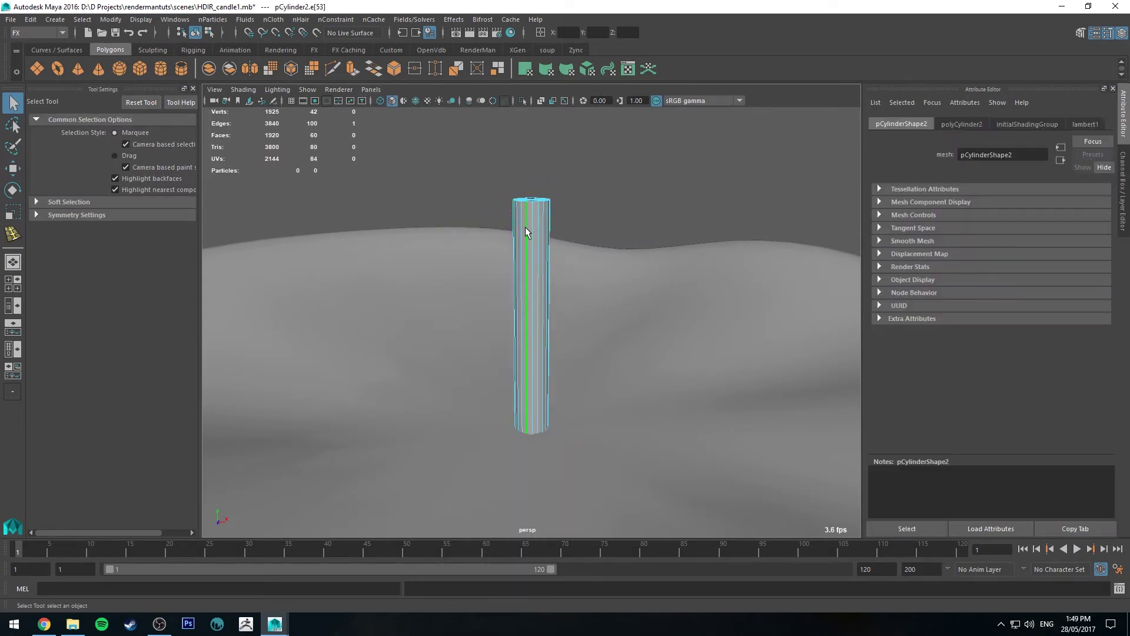
shift+right_drag(527, 228, 522, 312)
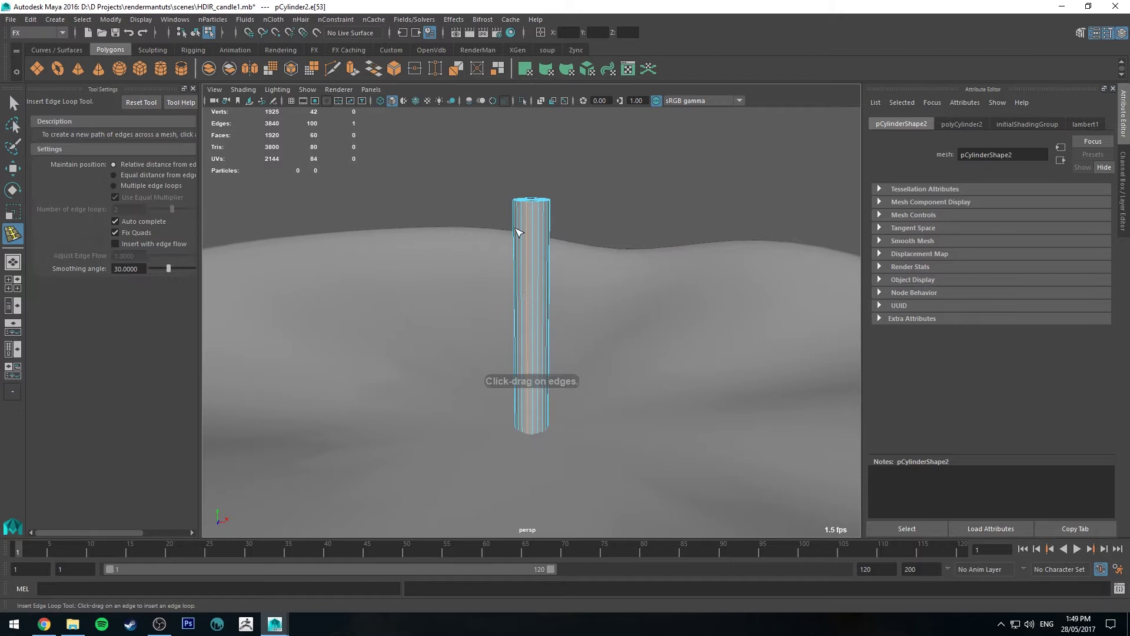
click(529, 228)
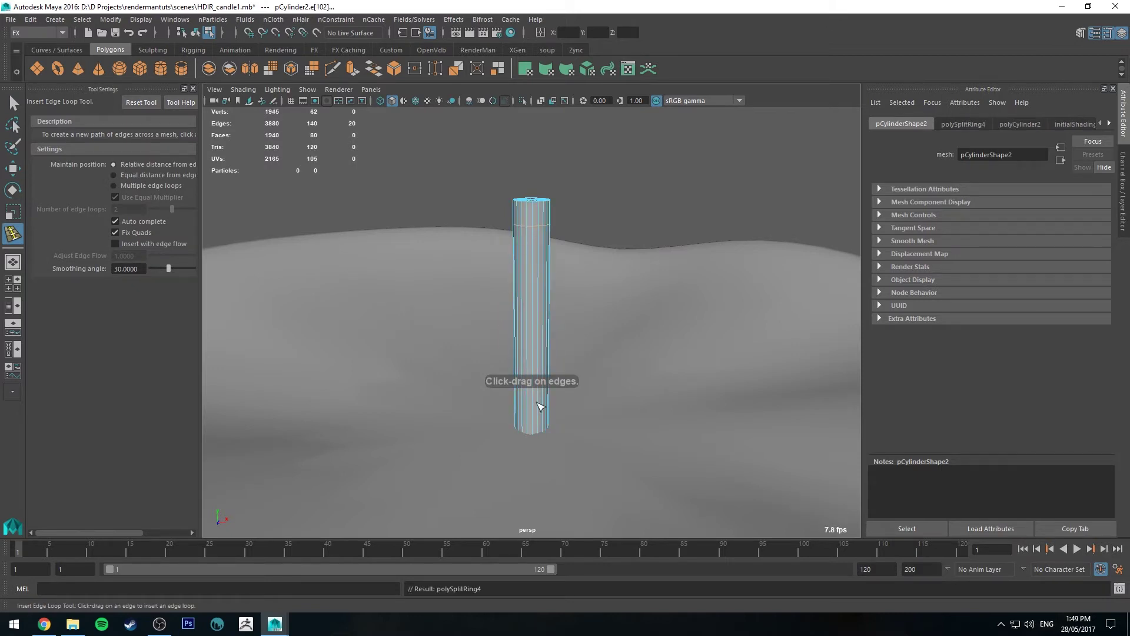
drag(532, 415, 536, 439)
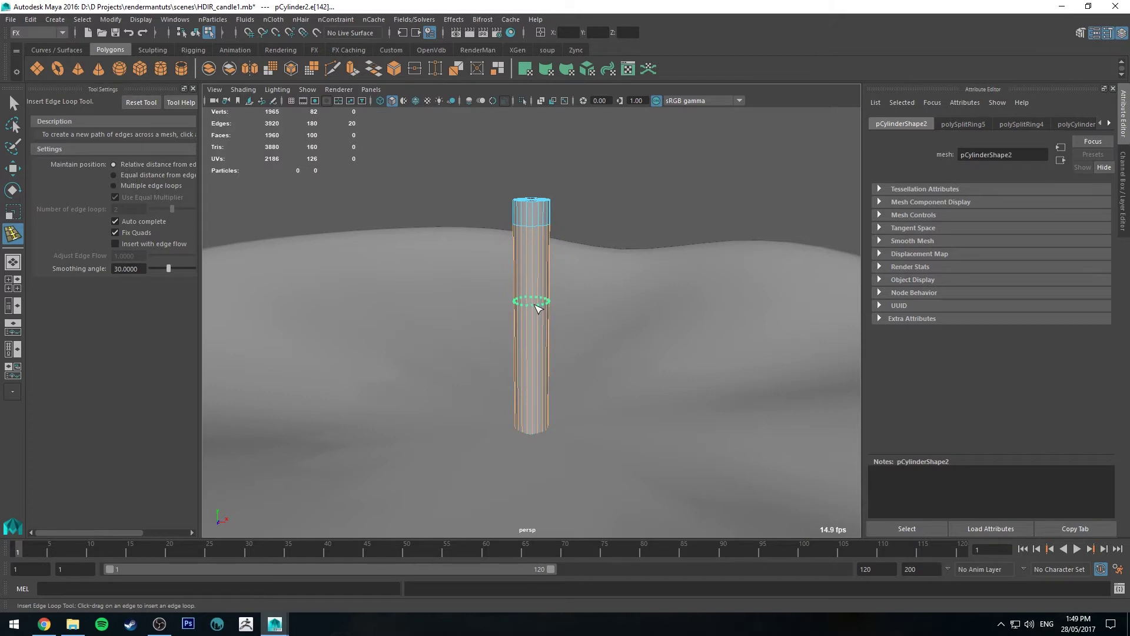
drag(537, 307, 536, 305)
Select the wick's top vertex rings and move them to bend the tip.
right_drag(530, 205, 504, 207)
drag(612, 154, 487, 242)
key(q)
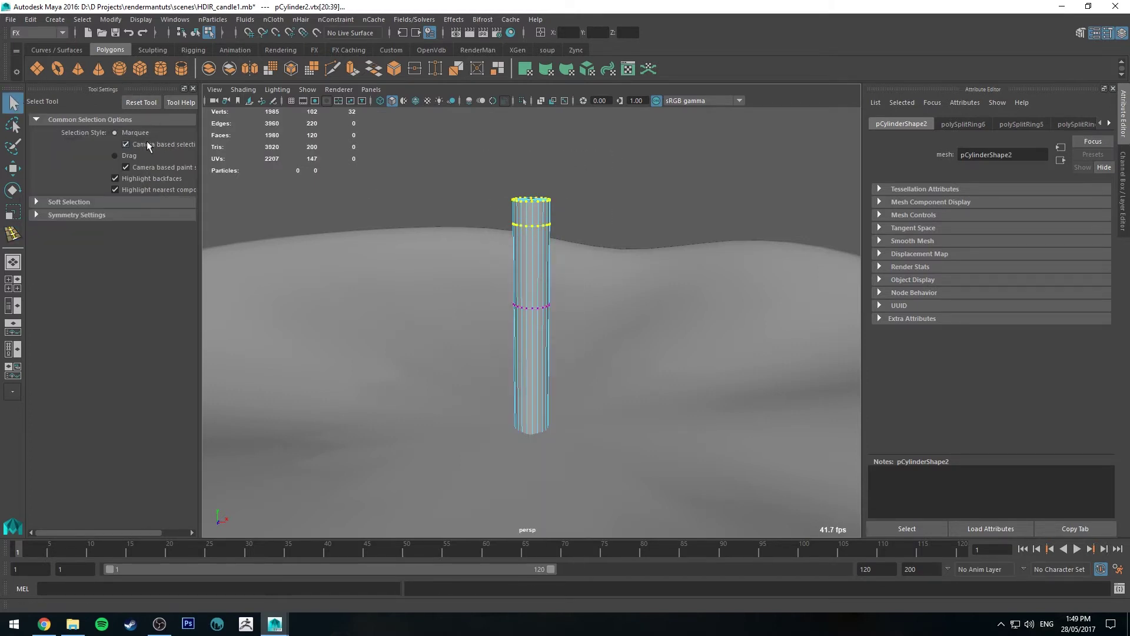
drag(643, 149, 485, 234)
key(w)
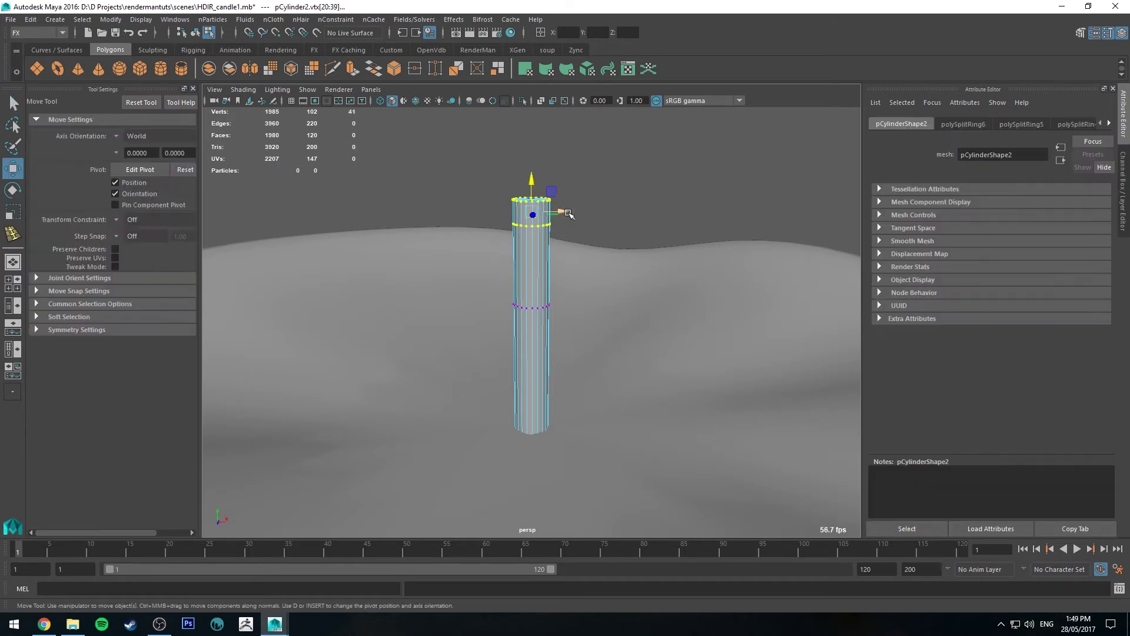
mouse_move(566, 212)
mouse_down()
mouse_move(579, 215)
mouse_move(563, 198)
mouse_move(582, 215)
mouse_up()
key(ctrl+z)
key(e)
key(w)
Move the wick's middle vertex ring down to shape the bend.
drag(518, 261, 586, 317)
key(e)
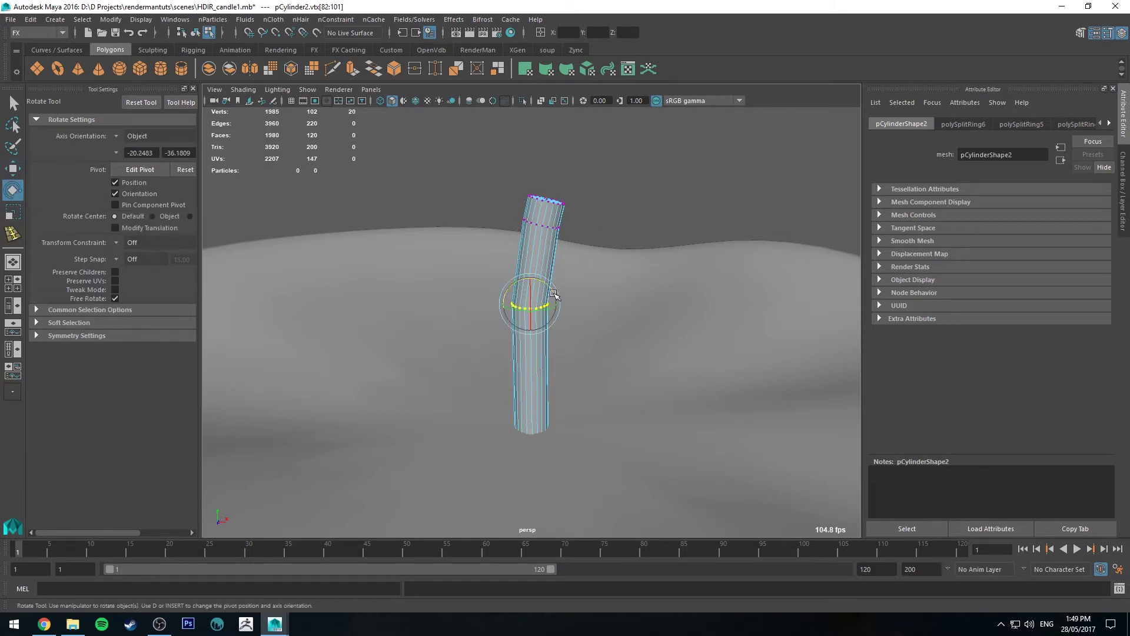
key(w)
drag(537, 306, 536, 321)
Return the wick to Object Mode with smooth preview and view the whole candle.
click(617, 214)
right_click(617, 213)
right_drag(627, 210, 635, 194)
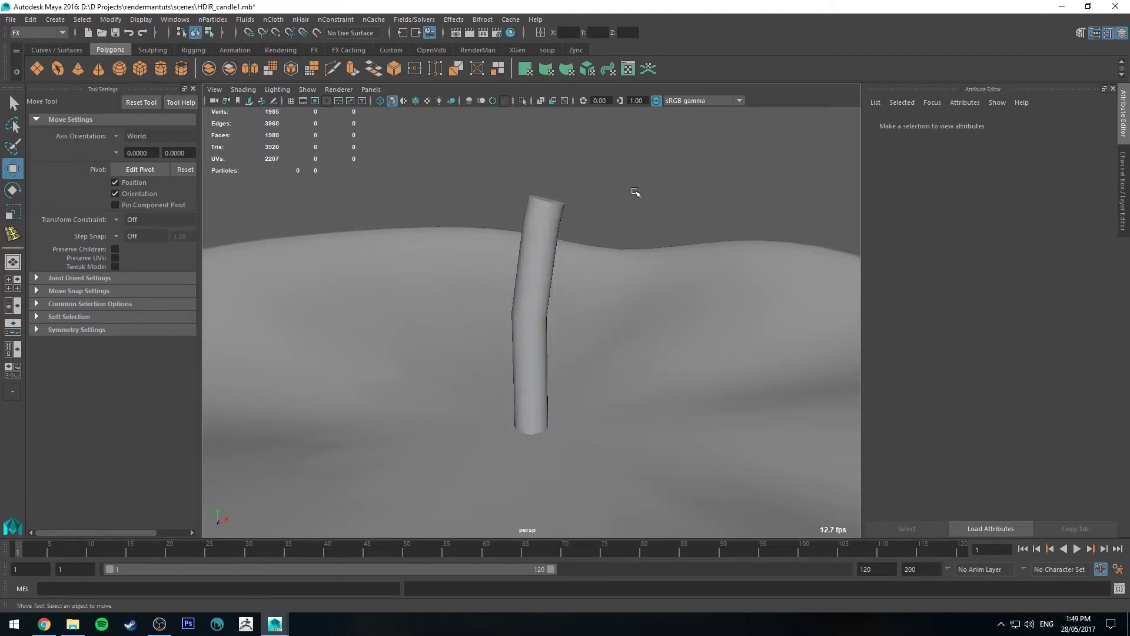
click(532, 328)
key(3)
click(646, 196)
alt+drag(646, 197, 638, 250)
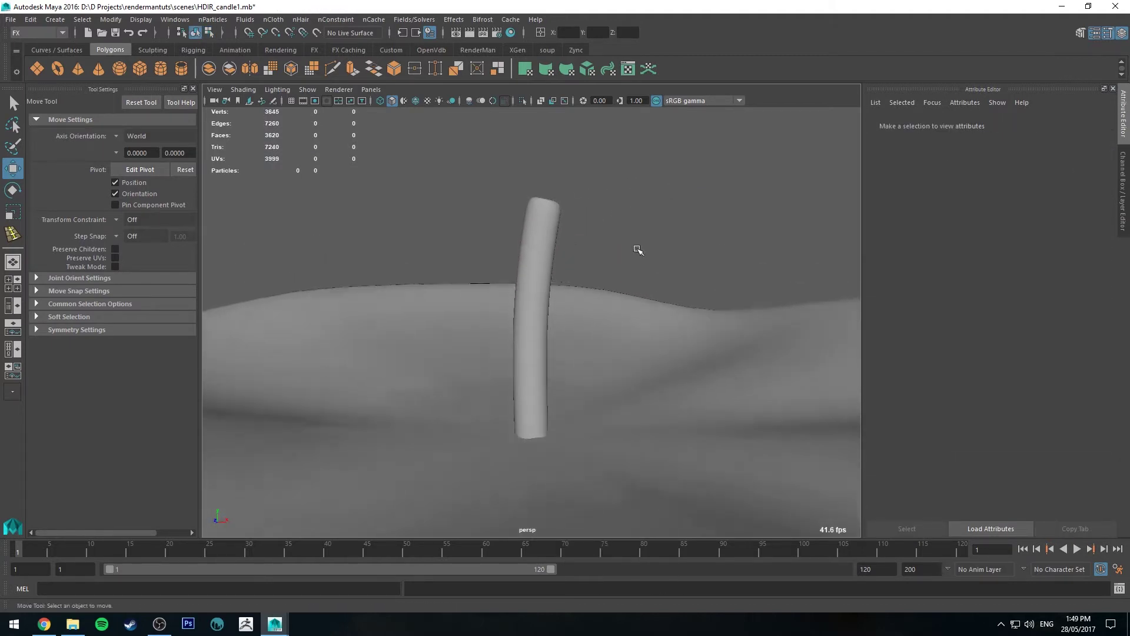
alt+right_drag(639, 249, 532, 212)
alt+drag(533, 212, 576, 306)
alt+right_drag(575, 306, 651, 430)
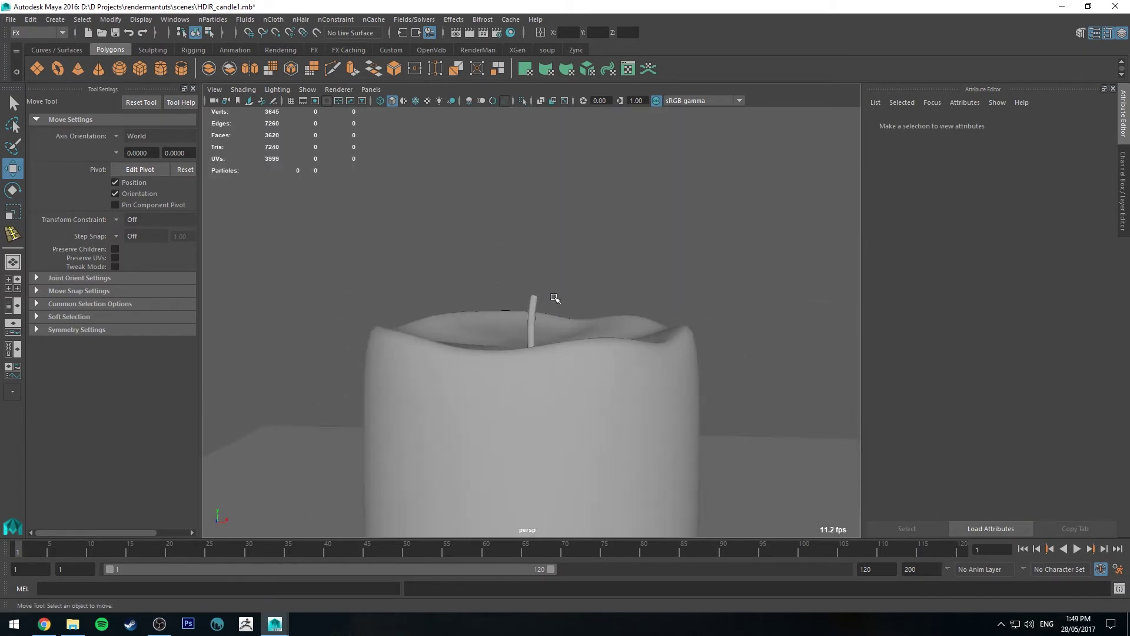
alt+drag(556, 298, 575, 354)
Add a PxrRectLight from the RenderMan shelf, then reselect the candle body.
alt+right_drag(575, 353, 553, 268)
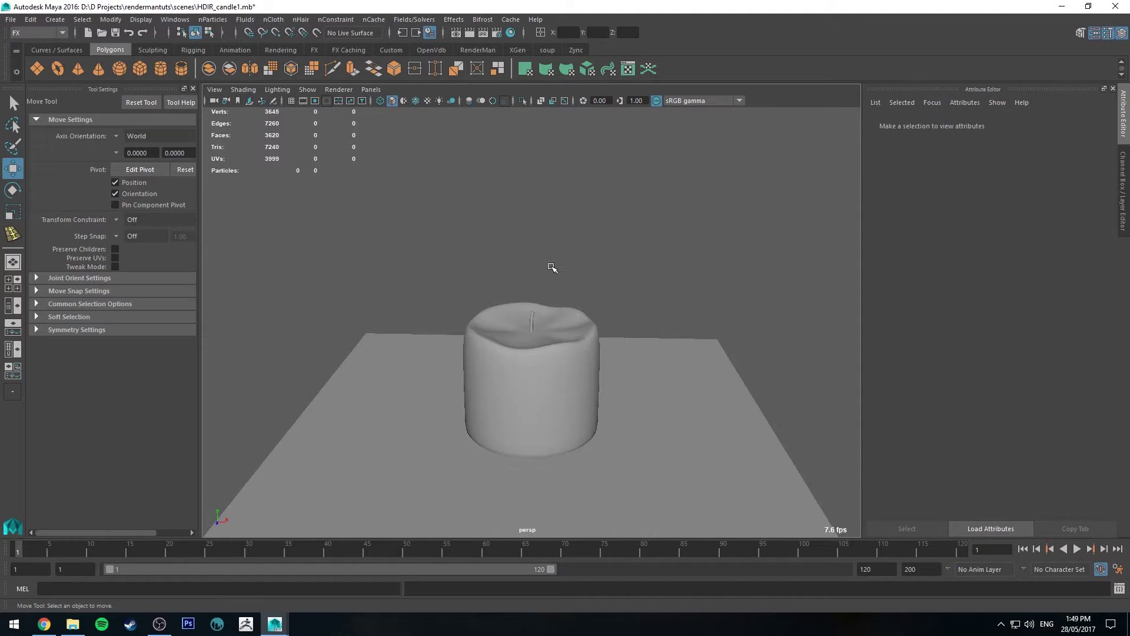
alt+drag(552, 268, 562, 262)
alt+drag(502, 123, 524, 211)
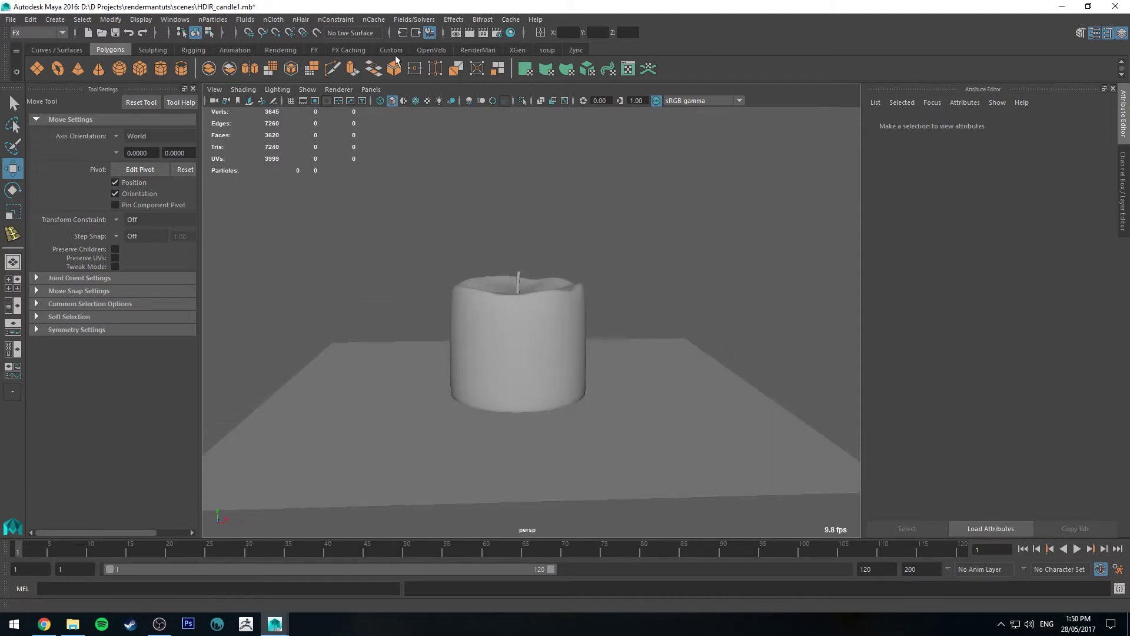
click(478, 50)
click(177, 69)
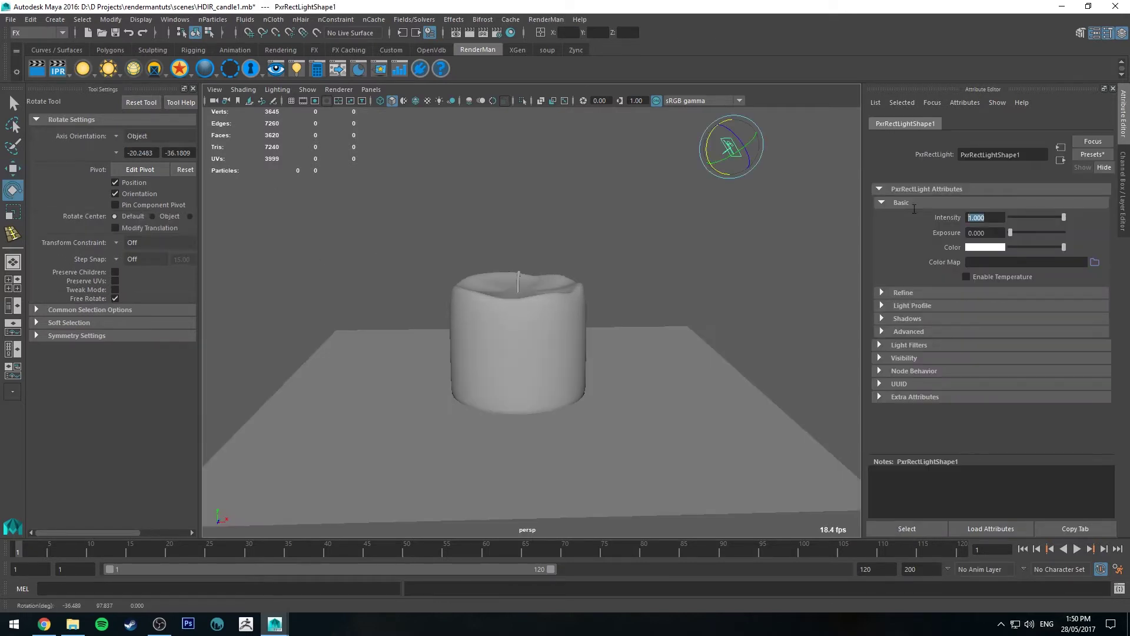
click(682, 226)
alt+middle_drag(647, 259, 648, 229)
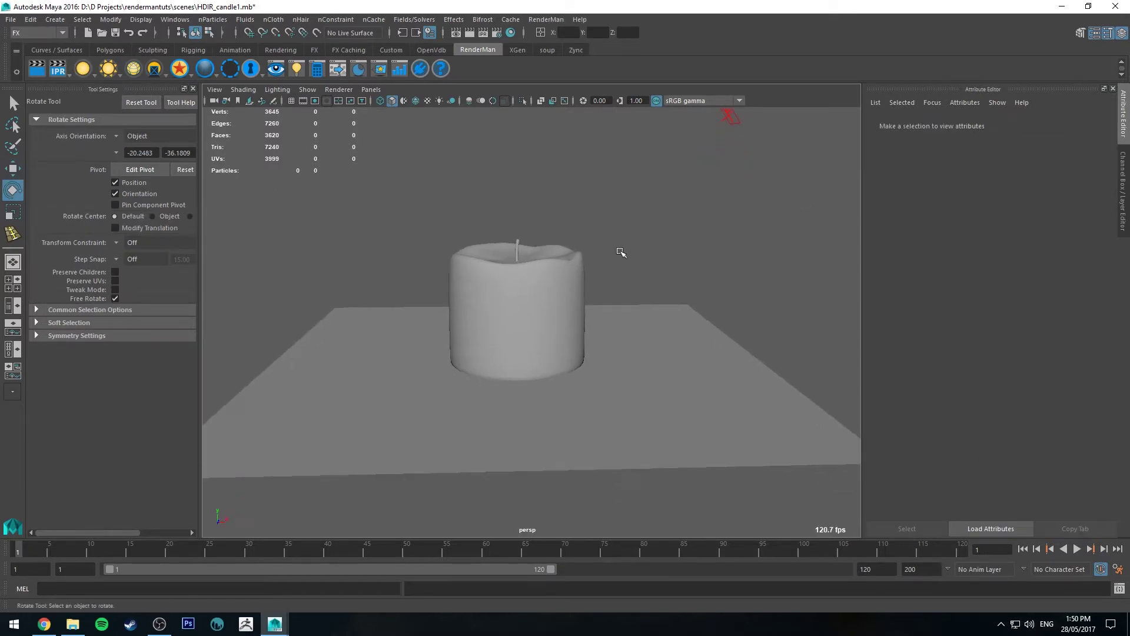
click(571, 265)
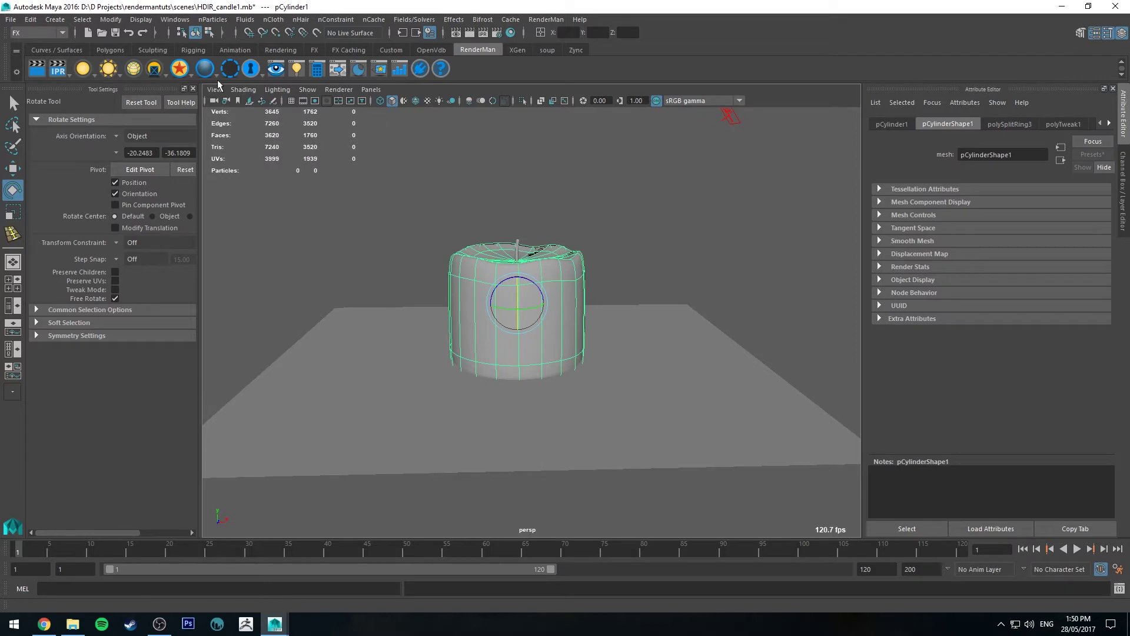
Assign a new PxrSurface to the candle, collapsing Glass and expanding Single Scatter settings.
click(183, 70)
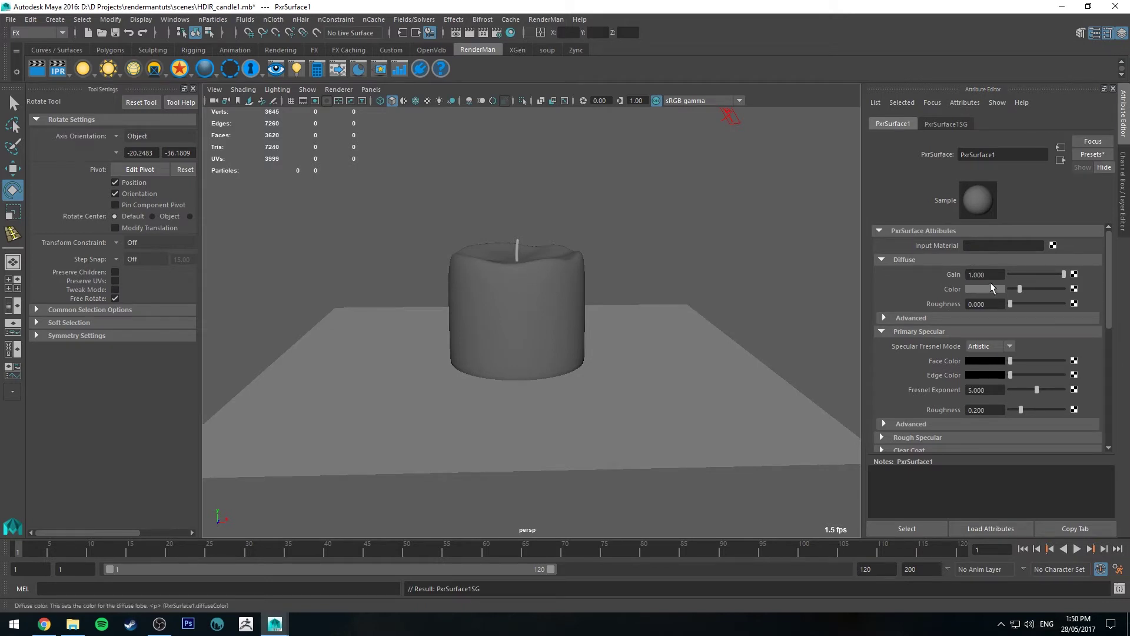
scroll(987, 287, down, 5)
click(894, 325)
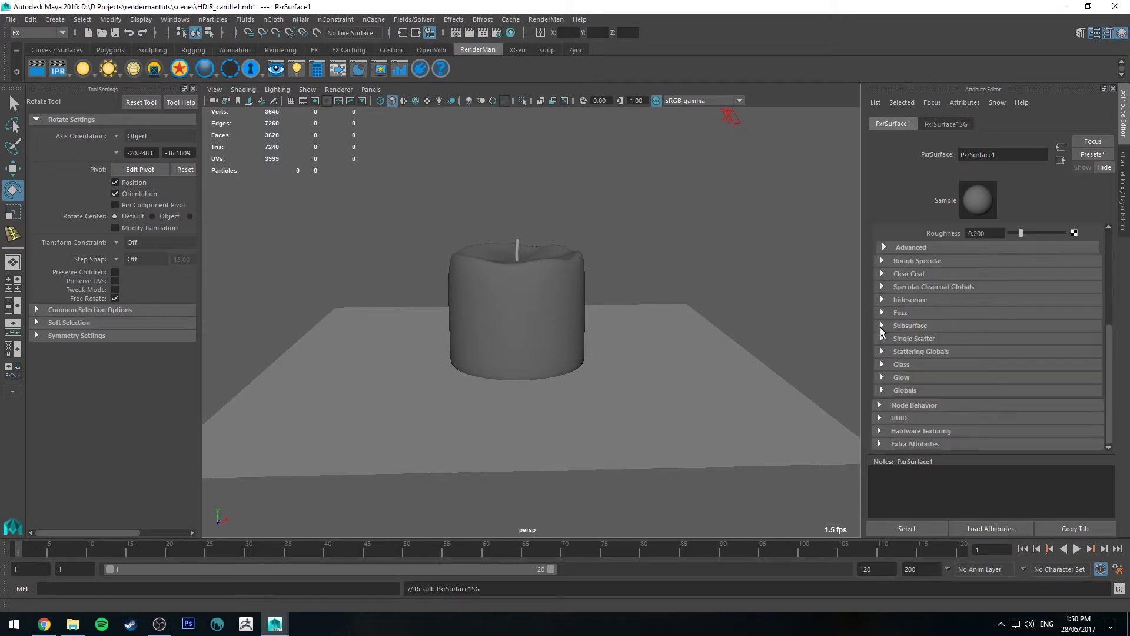
click(903, 337)
scroll(950, 319, down, 2)
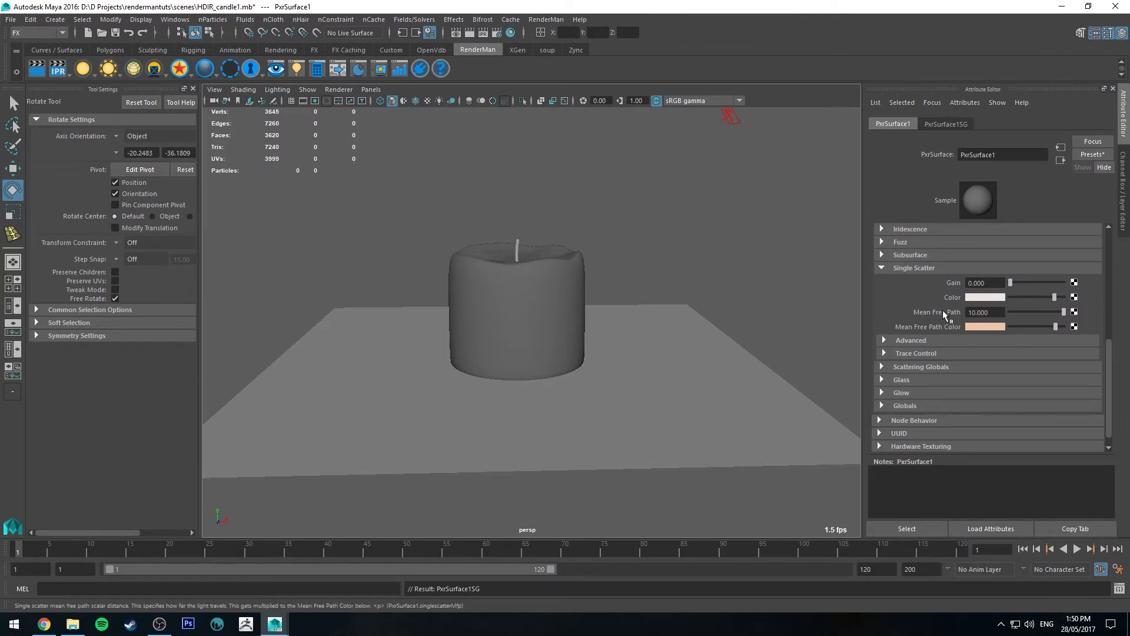
scroll(1005, 323, up, 5)
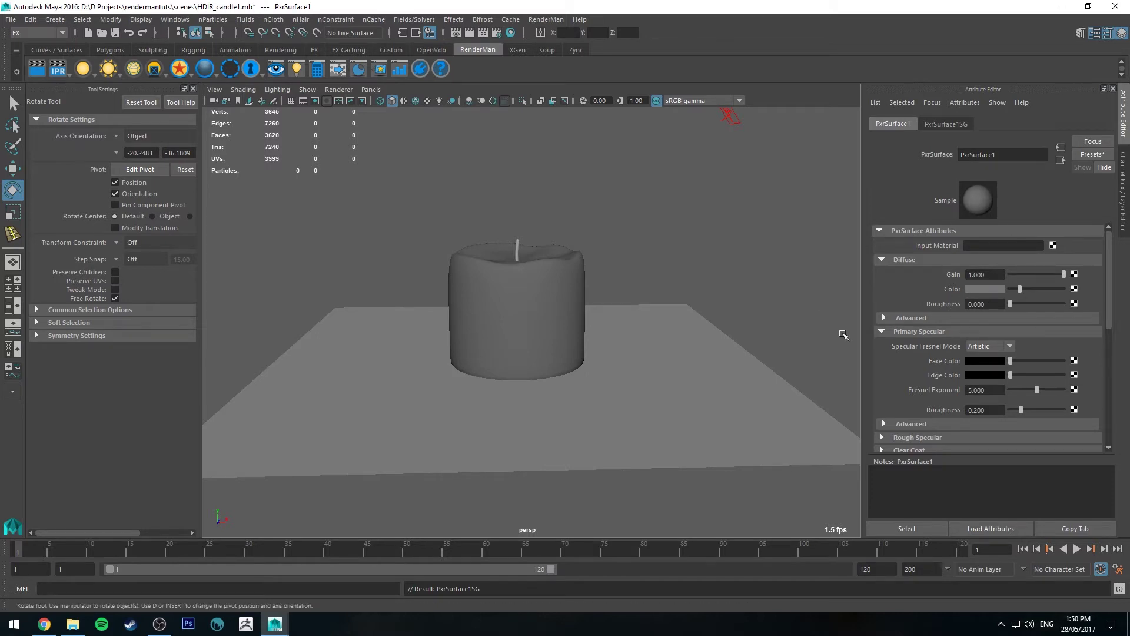
Set the candle material's Diffuse Color to a pale cream.
click(984, 288)
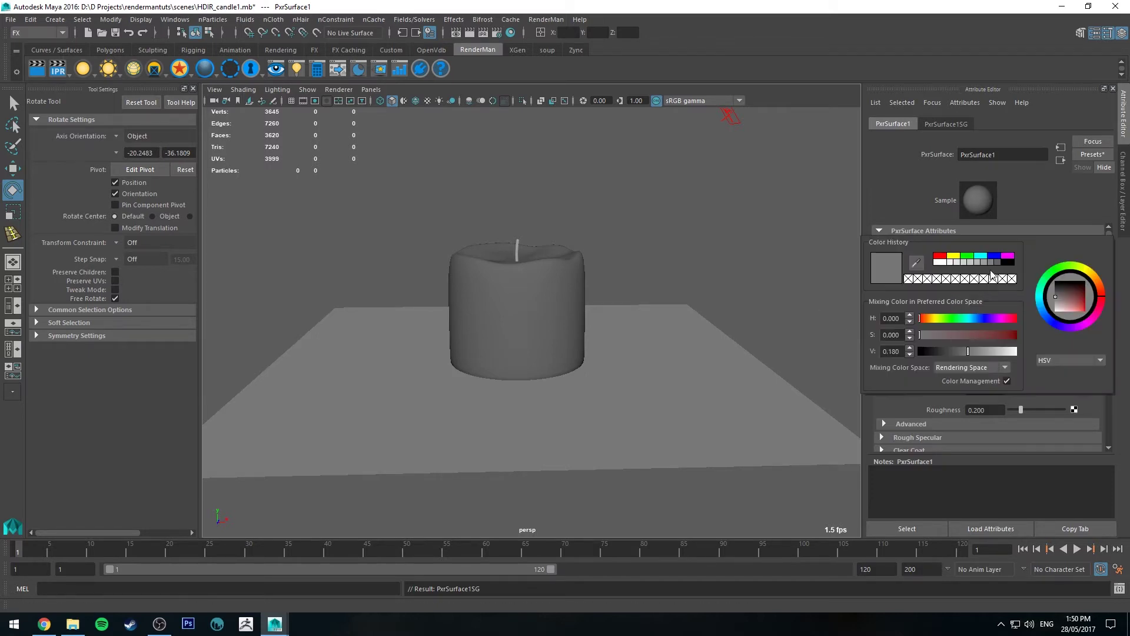
click(1091, 274)
drag(1075, 300, 1065, 308)
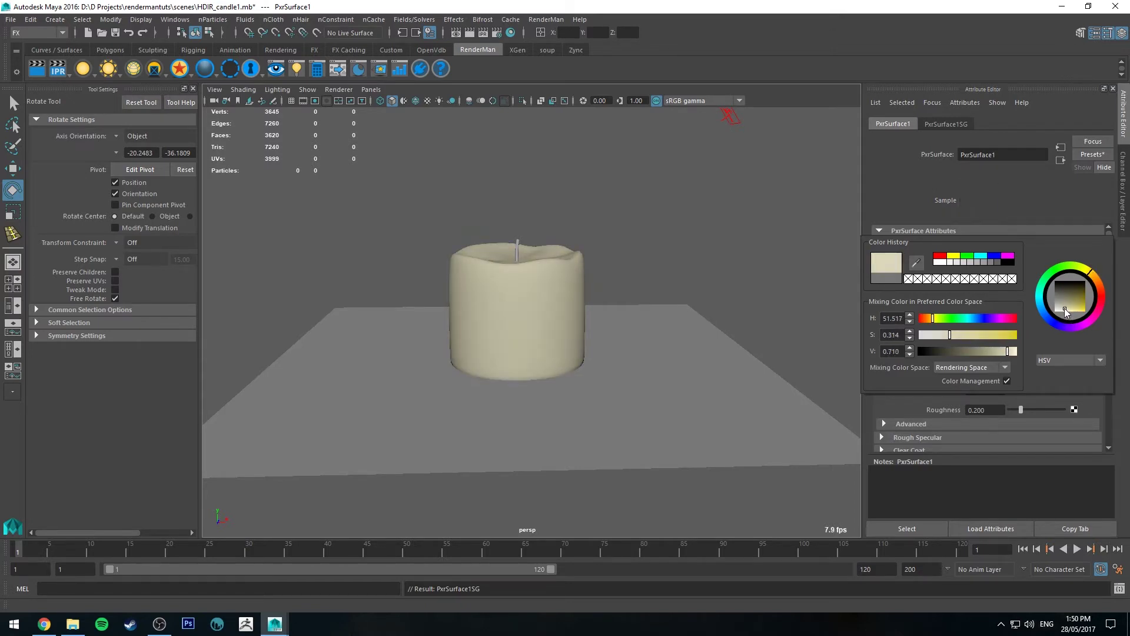
Give Single Scatter a cream Color, Gain 1.0 and a pale yellow Mean Free Path Color.
scroll(1047, 272, down, 5)
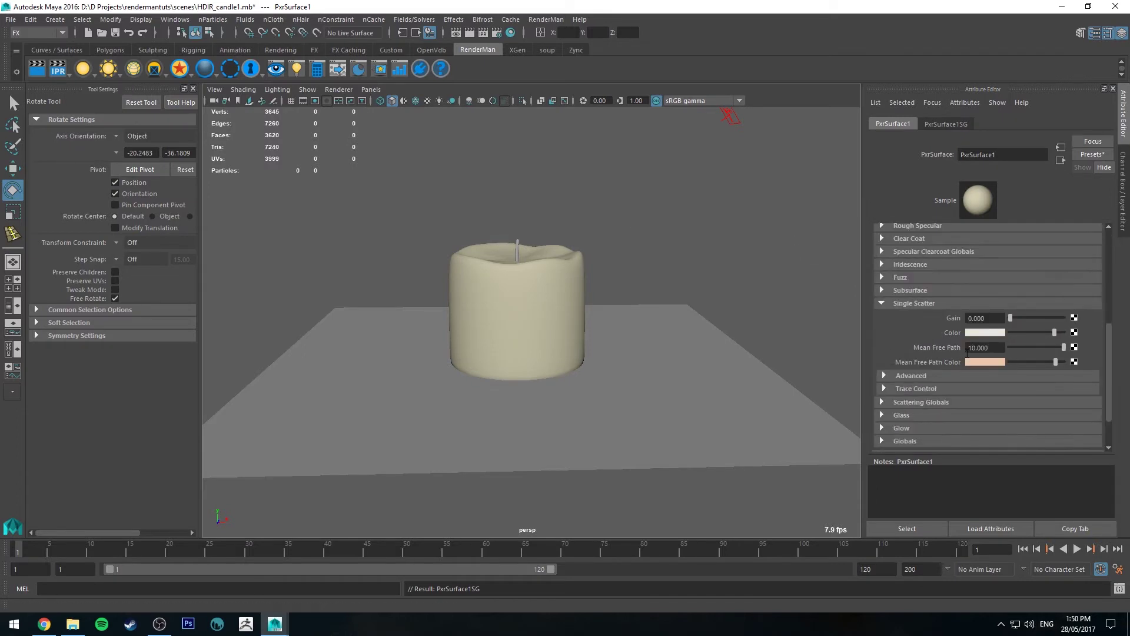
click(989, 332)
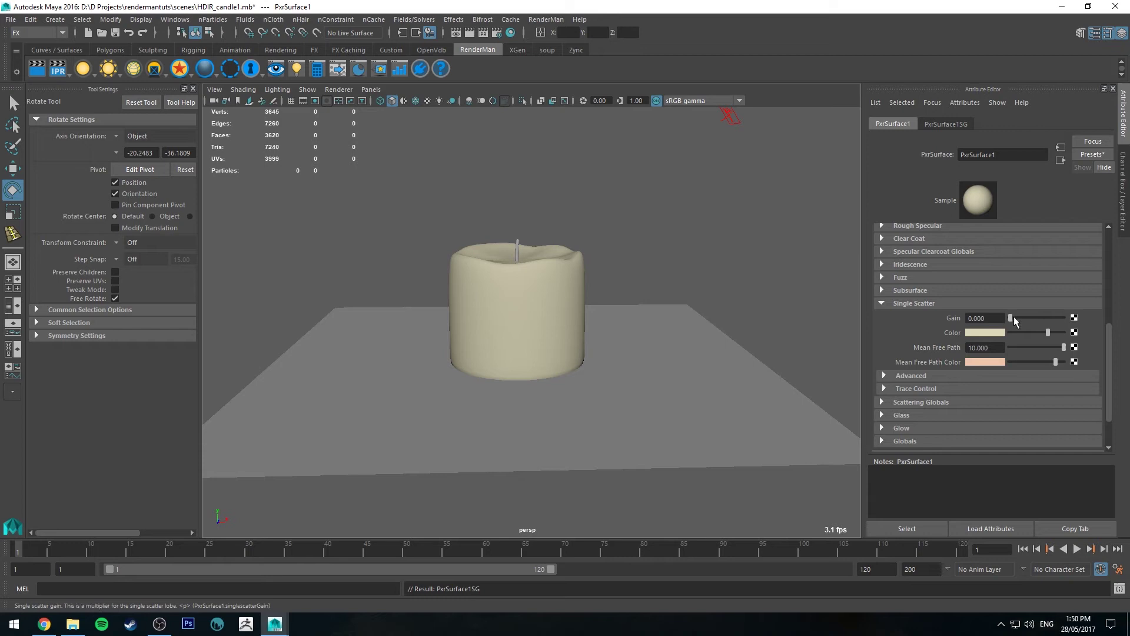
drag(1013, 317, 1065, 316)
click(985, 348)
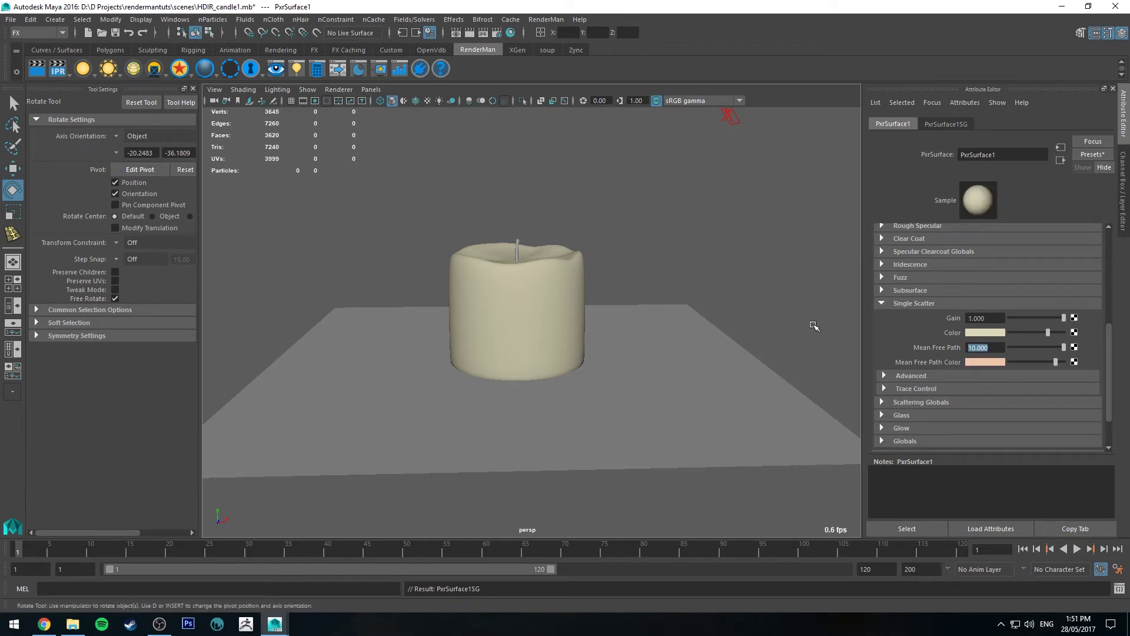
click(991, 361)
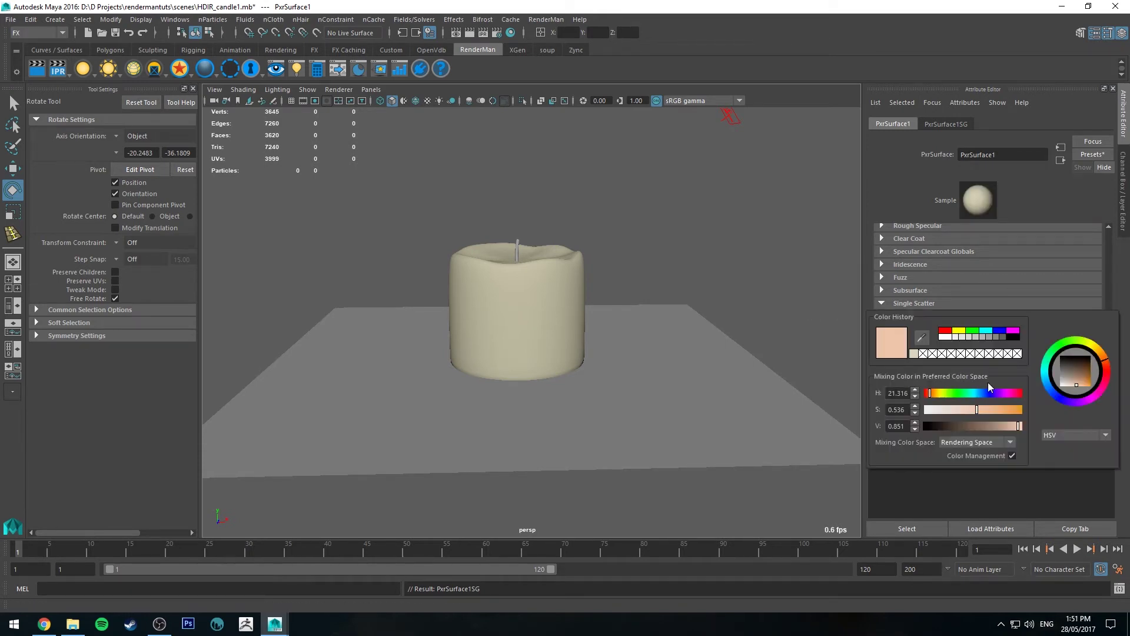
click(1099, 350)
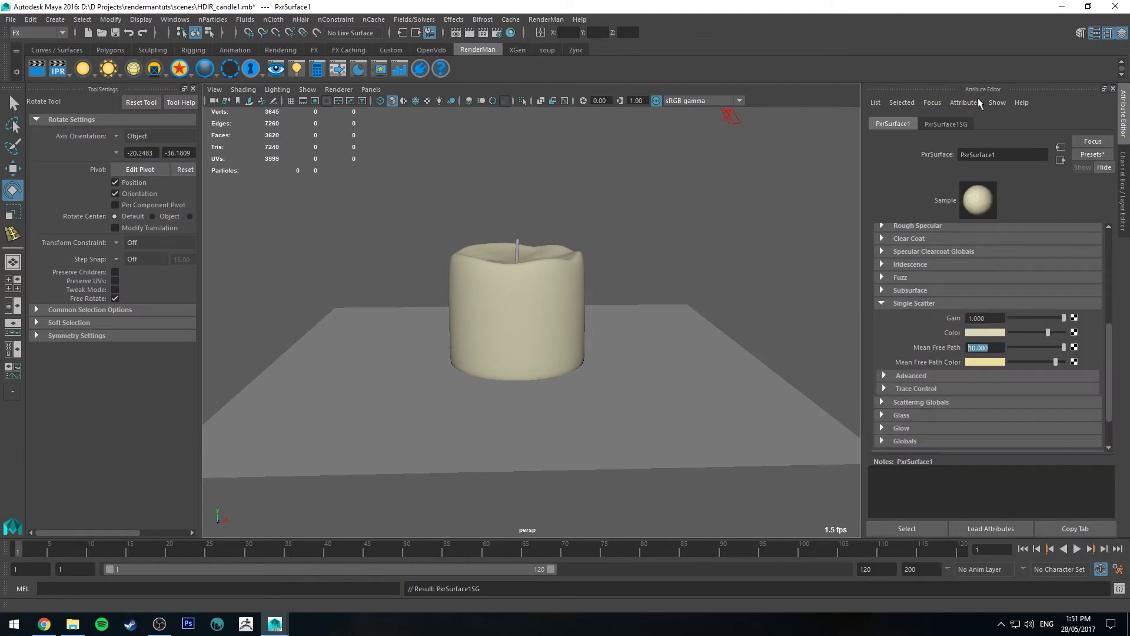
click(748, 199)
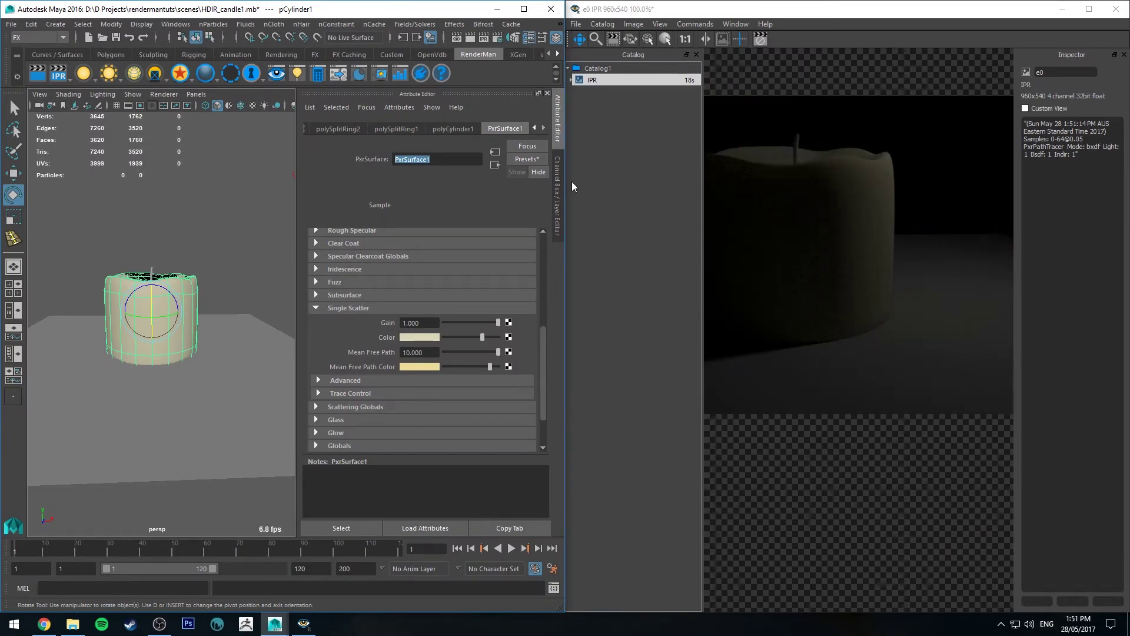
Rename the candle material 'candleStick' and set its Mean Free Path to 20.
text(candleStick)
key(Return)
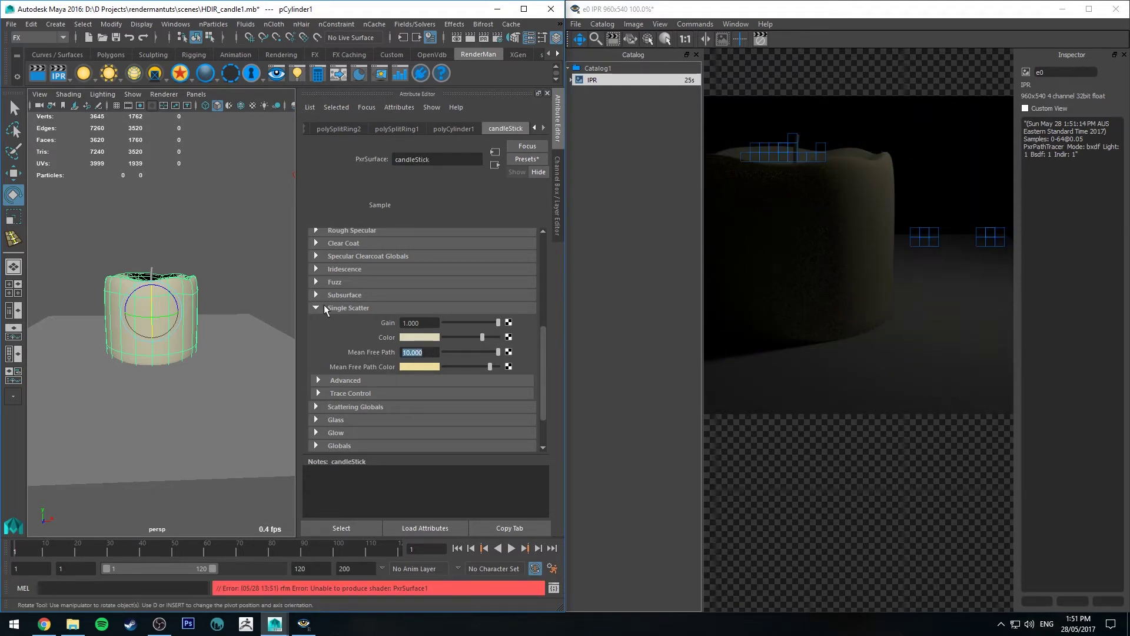
text(20)
key(Return)
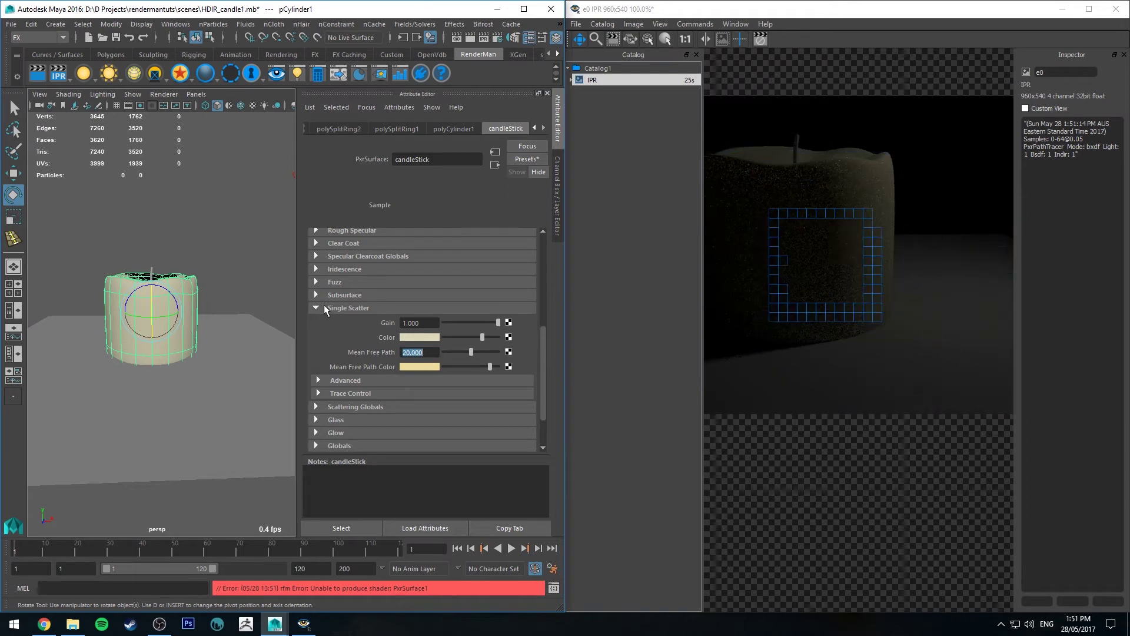
Select the PxrRectLight and set its Intensity to 50.
alt+drag(247, 247, 274, 179)
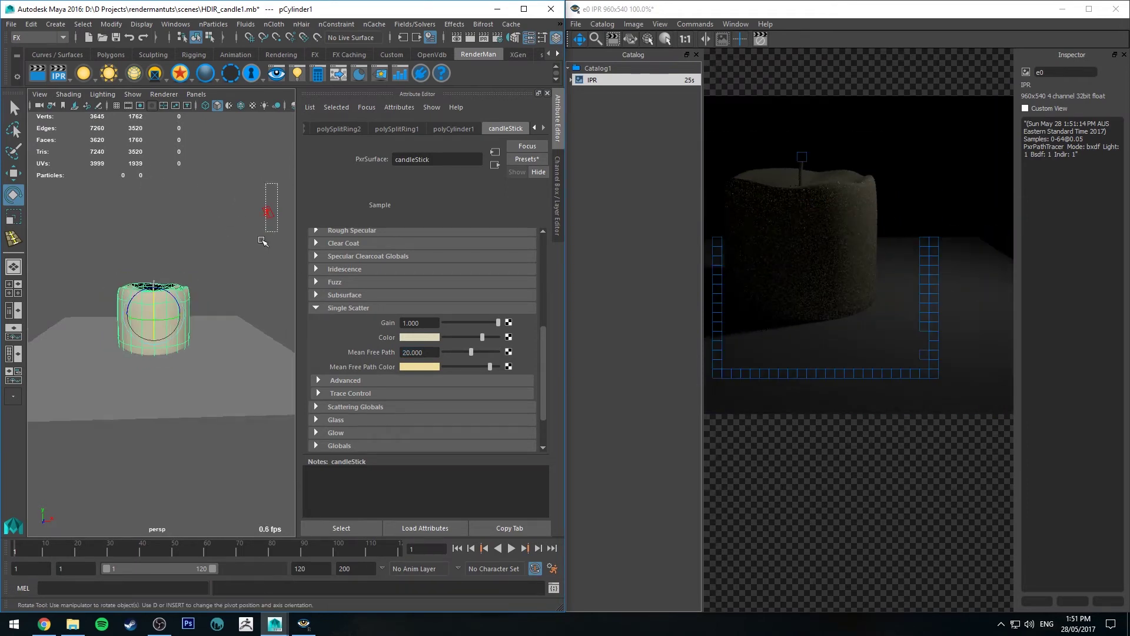
click(268, 212)
text(50)
key(Return)
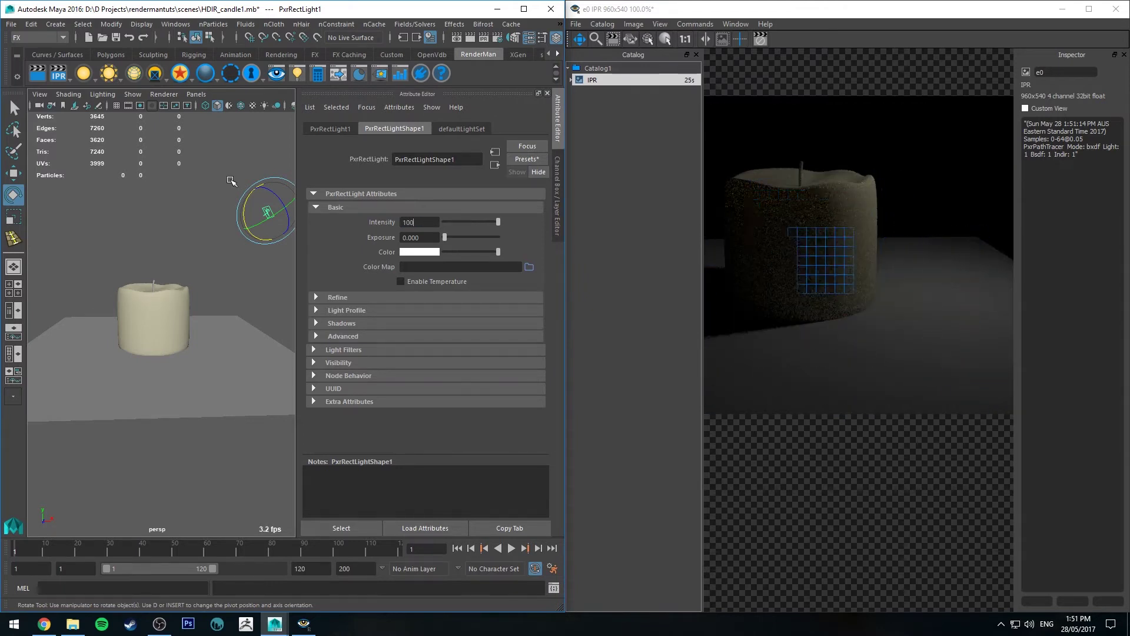
click(142, 231)
mouse_move(143, 231)
alt+mouse_down()
mouse_move(134, 227)
mouse_move(154, 234)
alt+mouse_up()
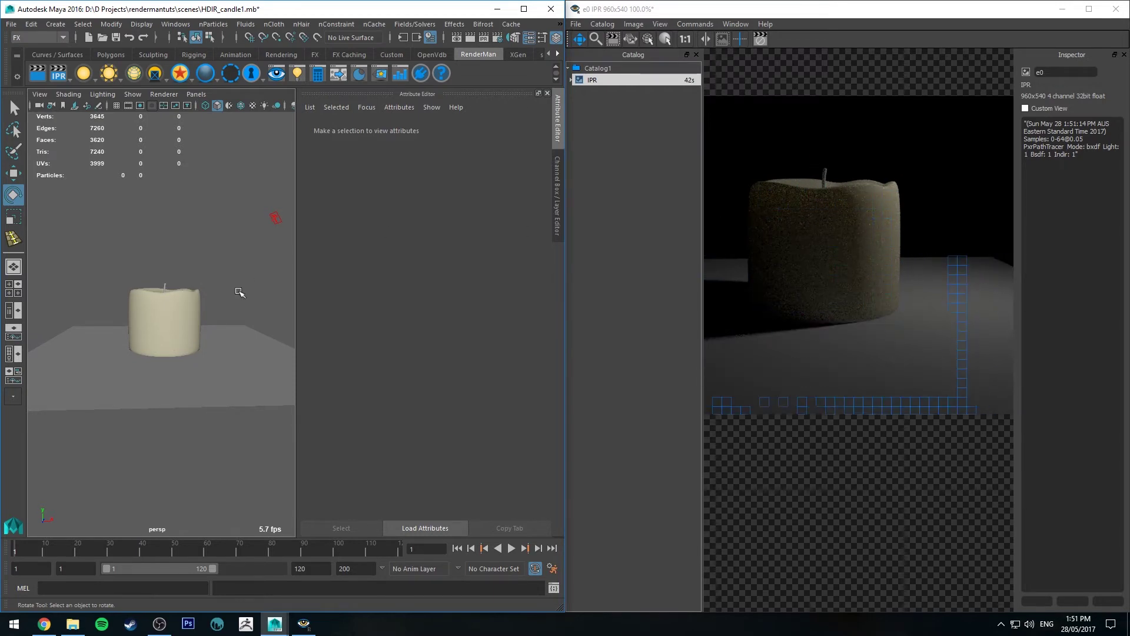
On candleStick, raise Primary Specular face and edge colours to grey and set Roughness 0.304.
click(165, 312)
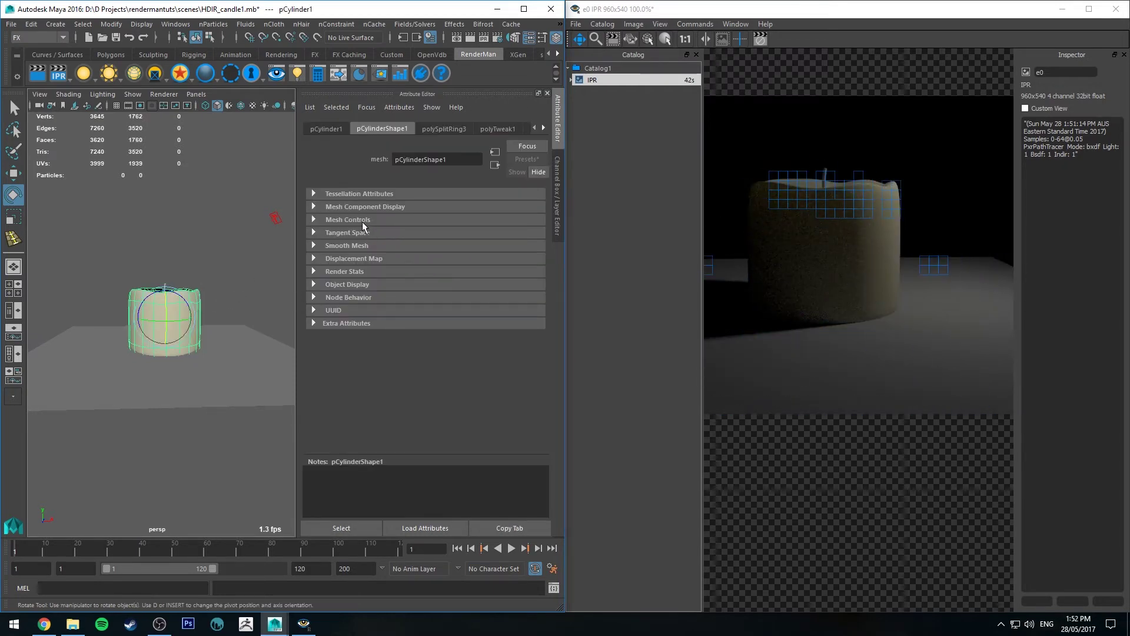
click(544, 127)
click(543, 128)
click(543, 128)
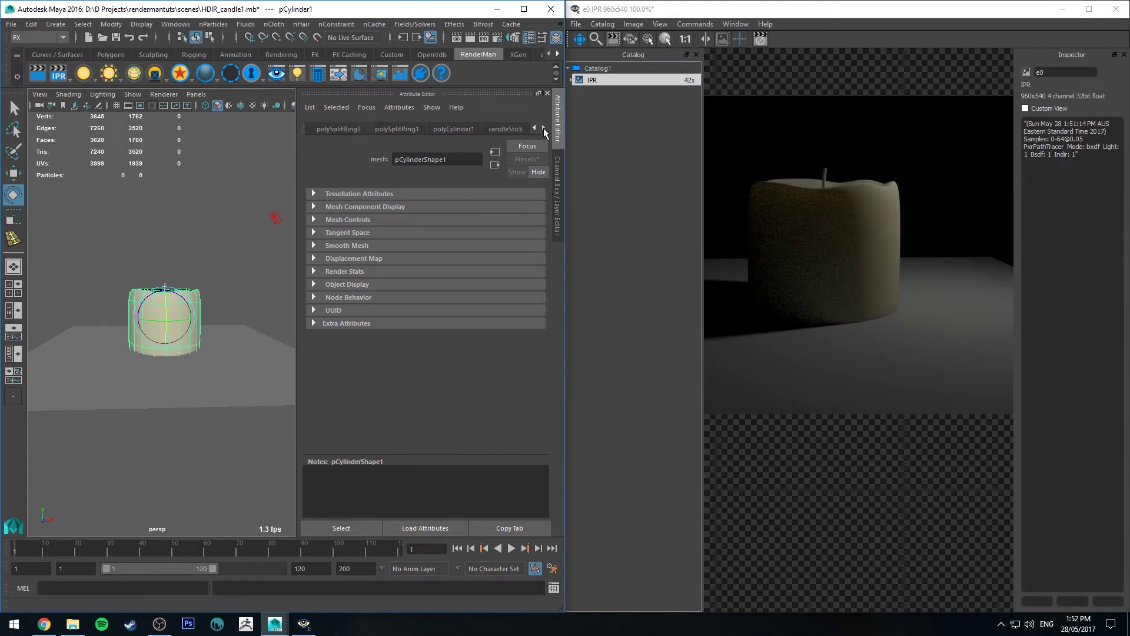
click(508, 129)
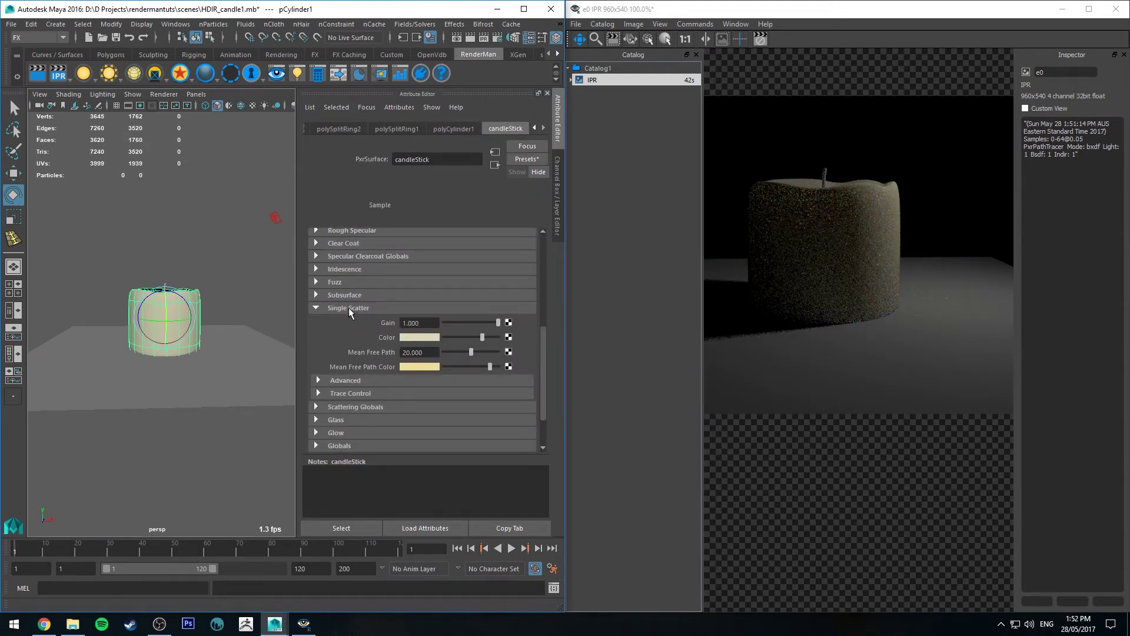
click(349, 307)
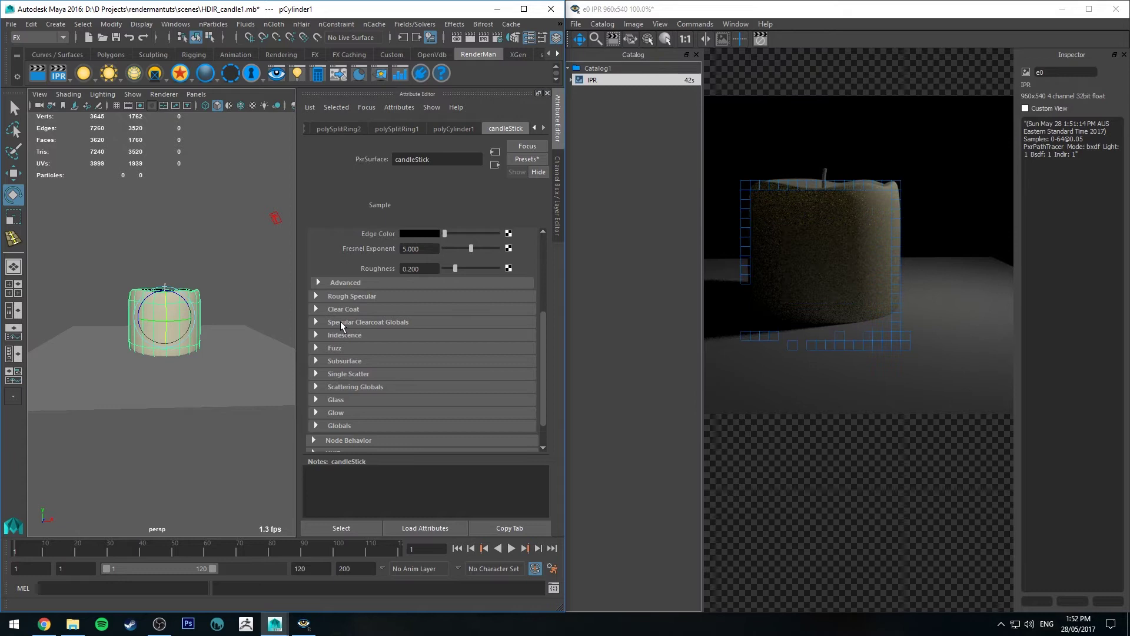
scroll(341, 321, up, 1)
scroll(342, 327, up, 1)
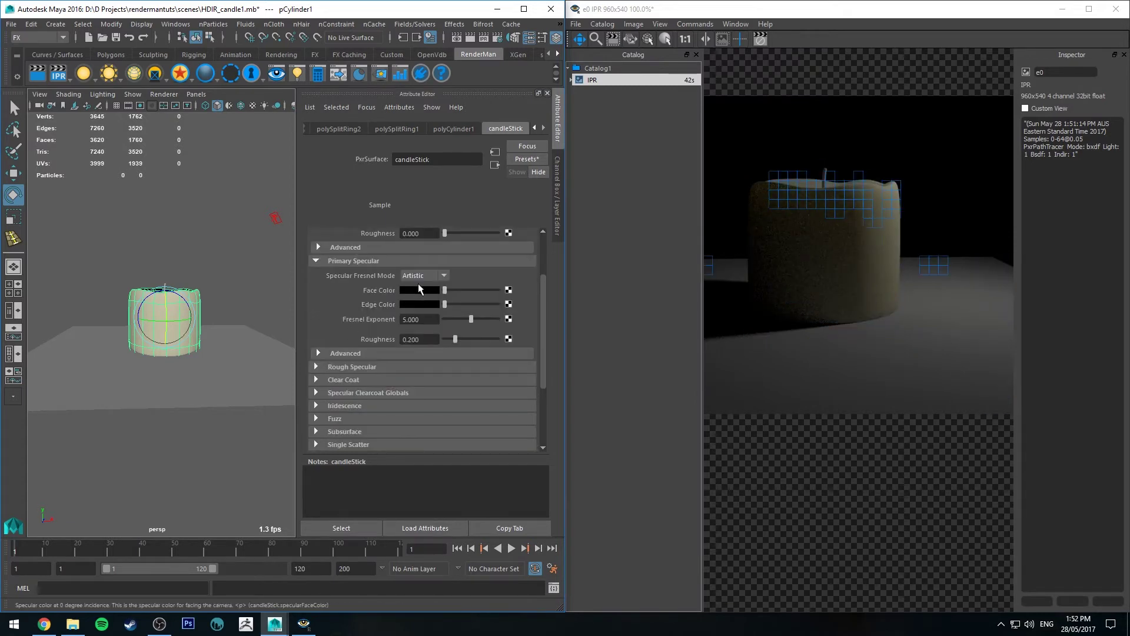
drag(444, 290, 447, 304)
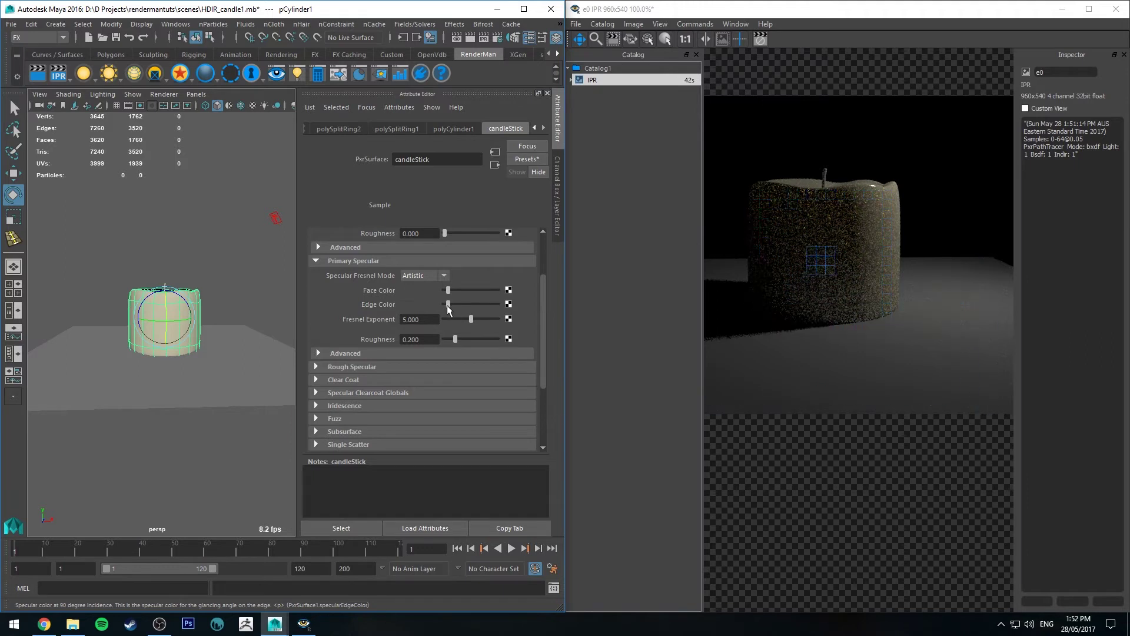
drag(457, 336, 460, 336)
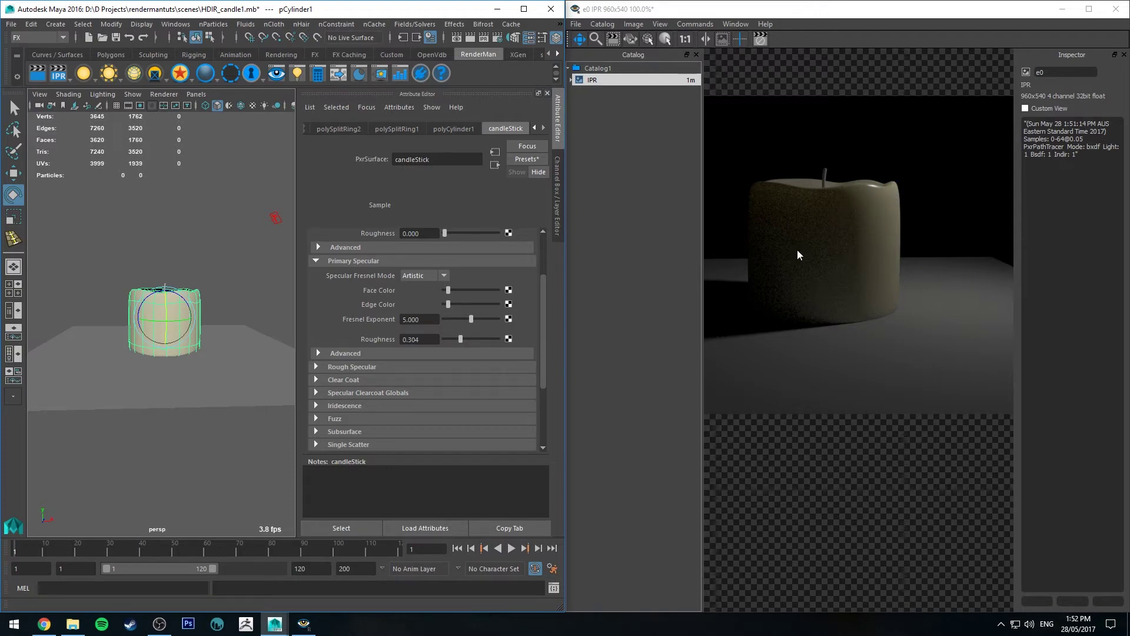
Test candleStick Diffuse Gain at lower values down to 0, then settle on 0.730.
scroll(430, 265, up, 3)
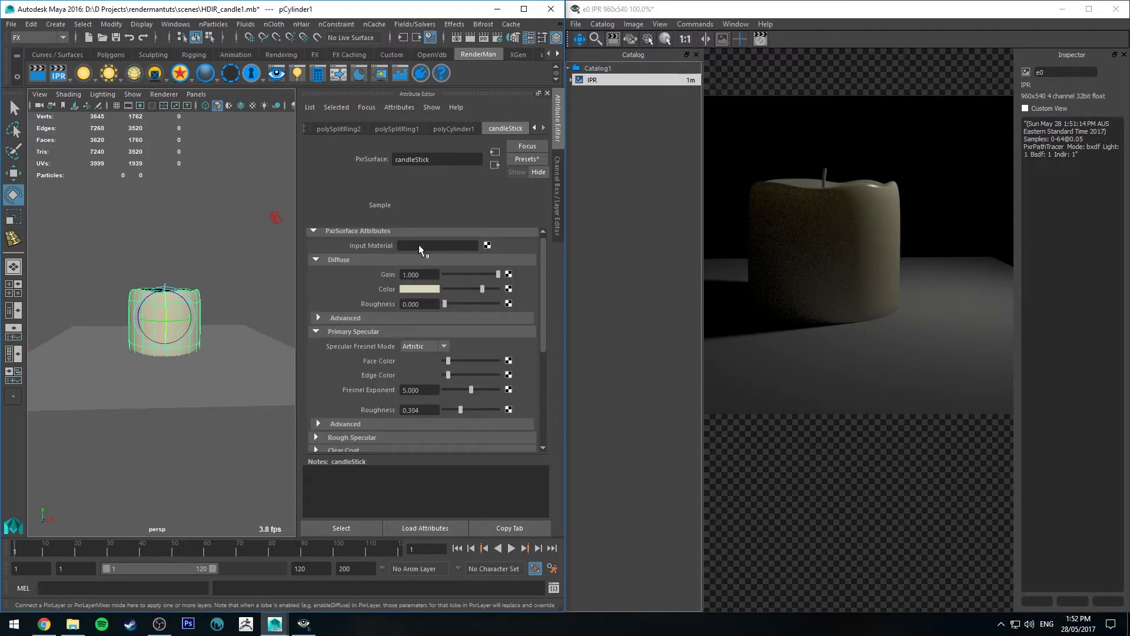
click(471, 274)
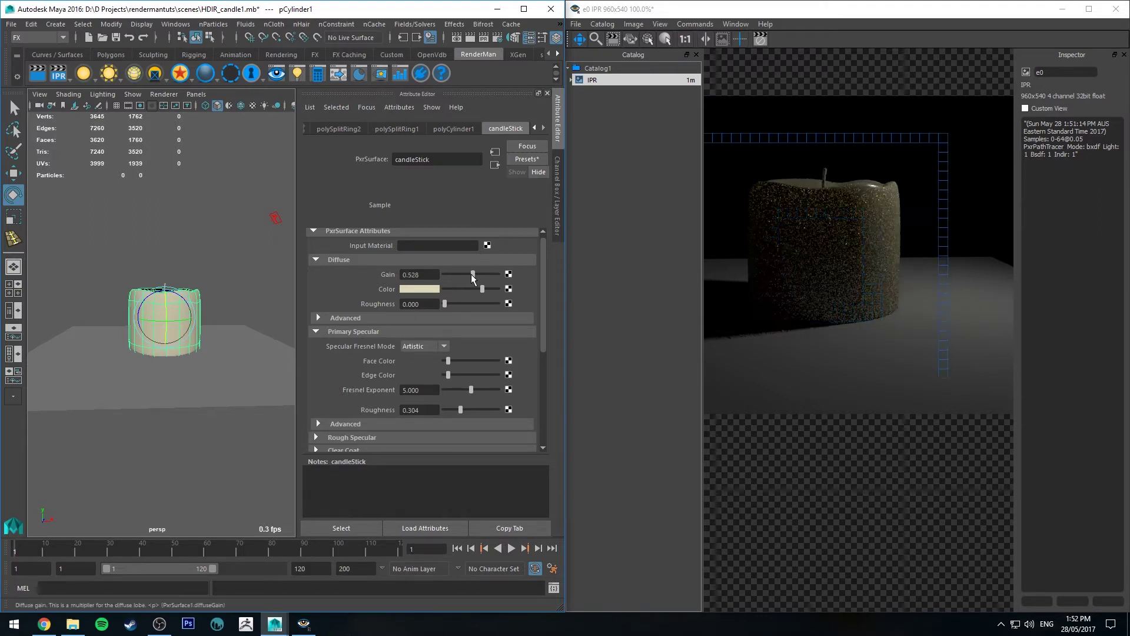
drag(475, 275, 444, 277)
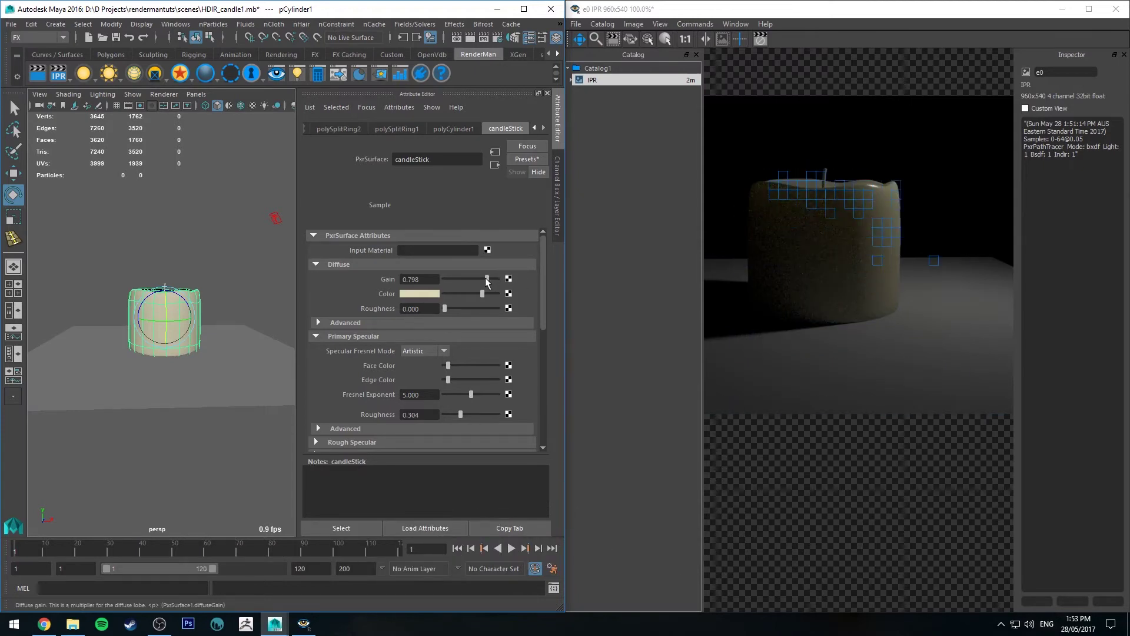
drag(486, 275, 453, 274)
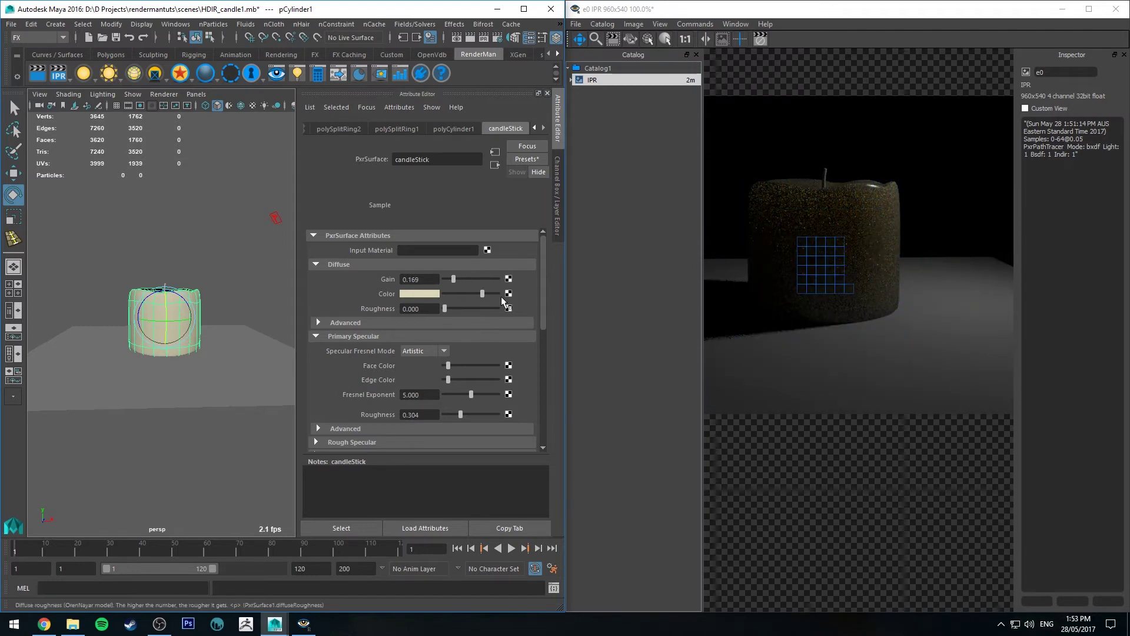
click(483, 277)
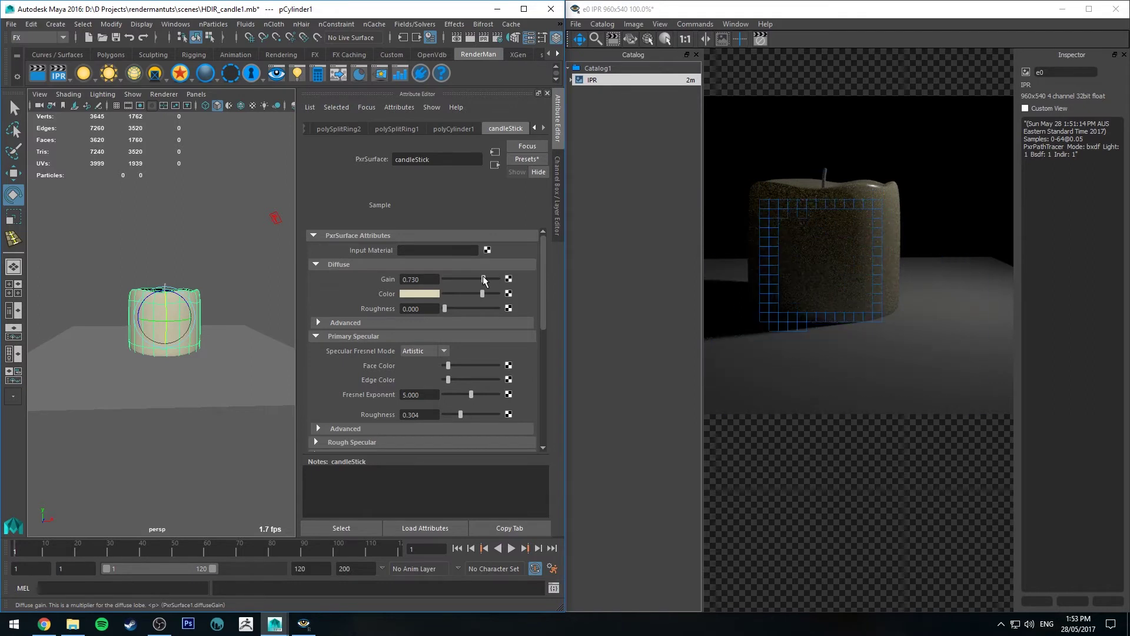
Select the wick and assign it a new PxrSurface material named 'wick'.
click(162, 252)
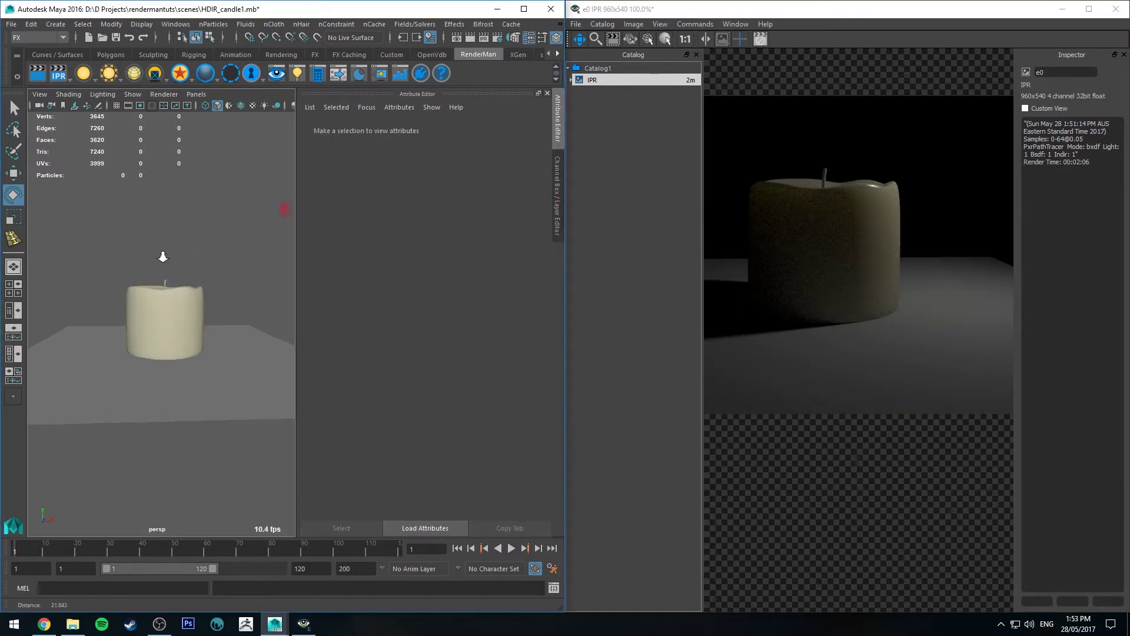
scroll(219, 245, up, 5)
scroll(220, 244, down, 3)
alt+middle_drag(220, 245, 180, 202)
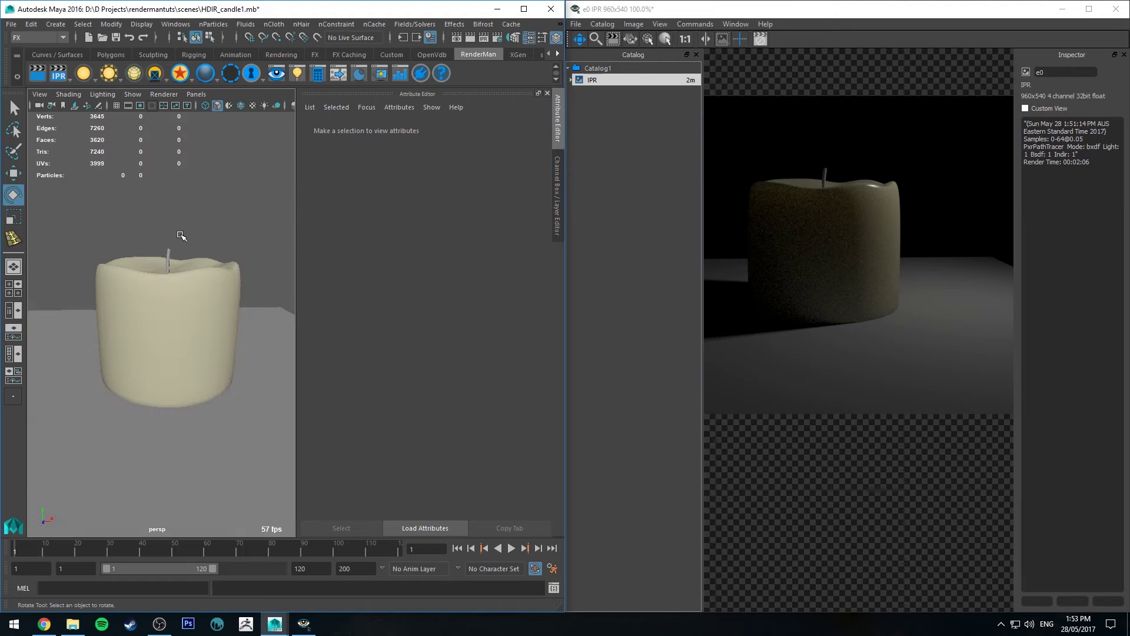
click(171, 255)
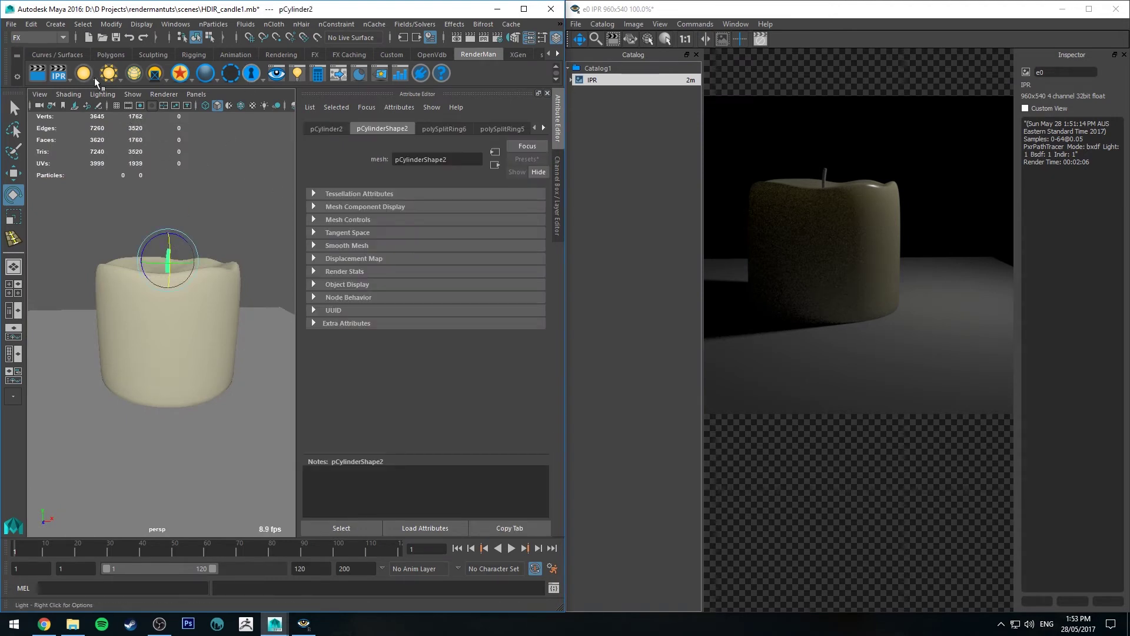
click(180, 73)
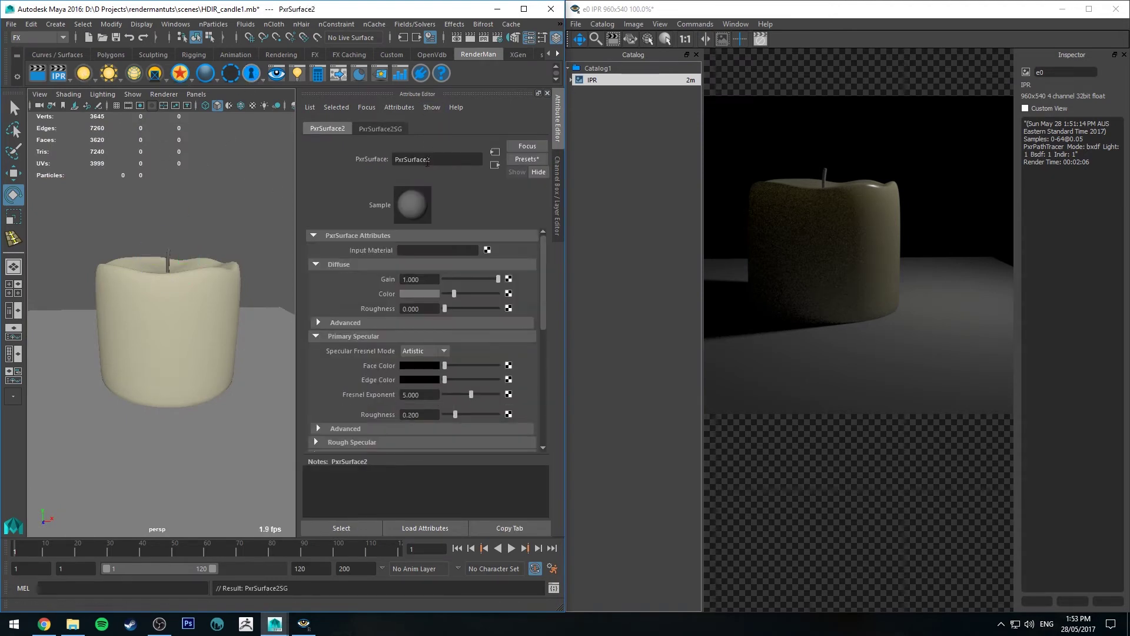
text(wick)
key(Return)
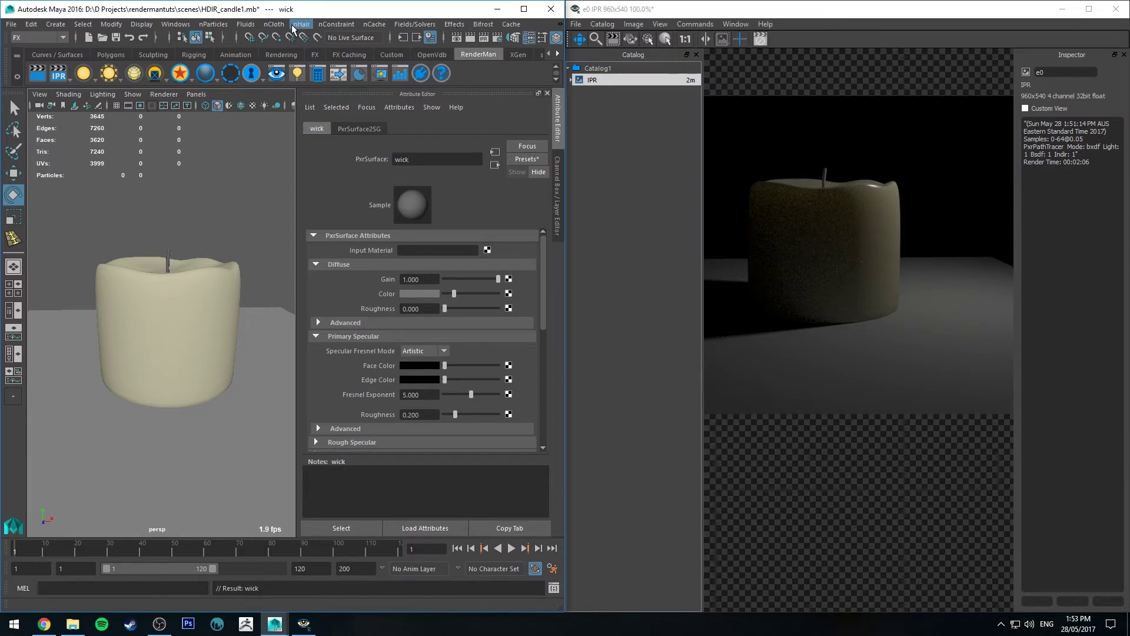
In Hypershade, create a PxrRamp and connect its Result RGB to wick's Diffuse Color.
click(513, 37)
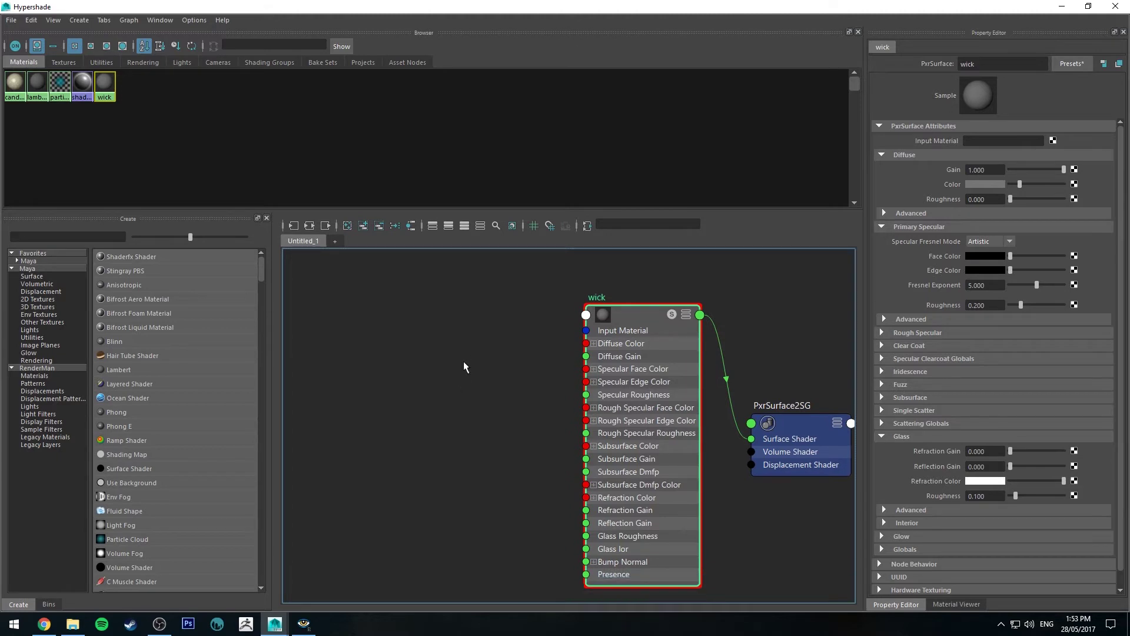
key(Tab)
text(pxrramp)
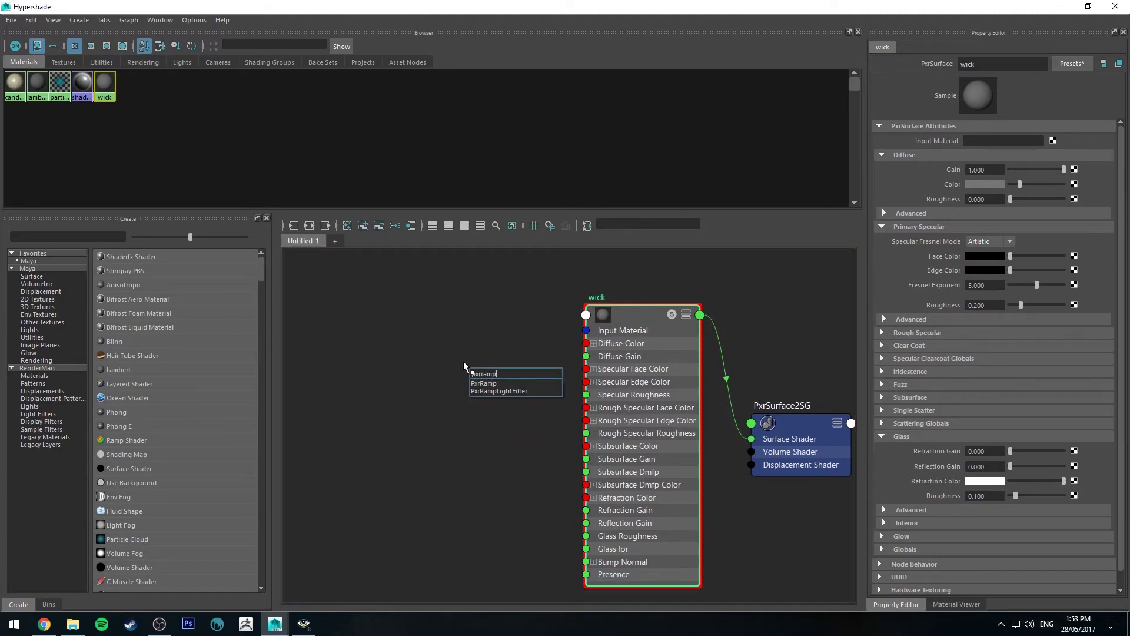
key(Return)
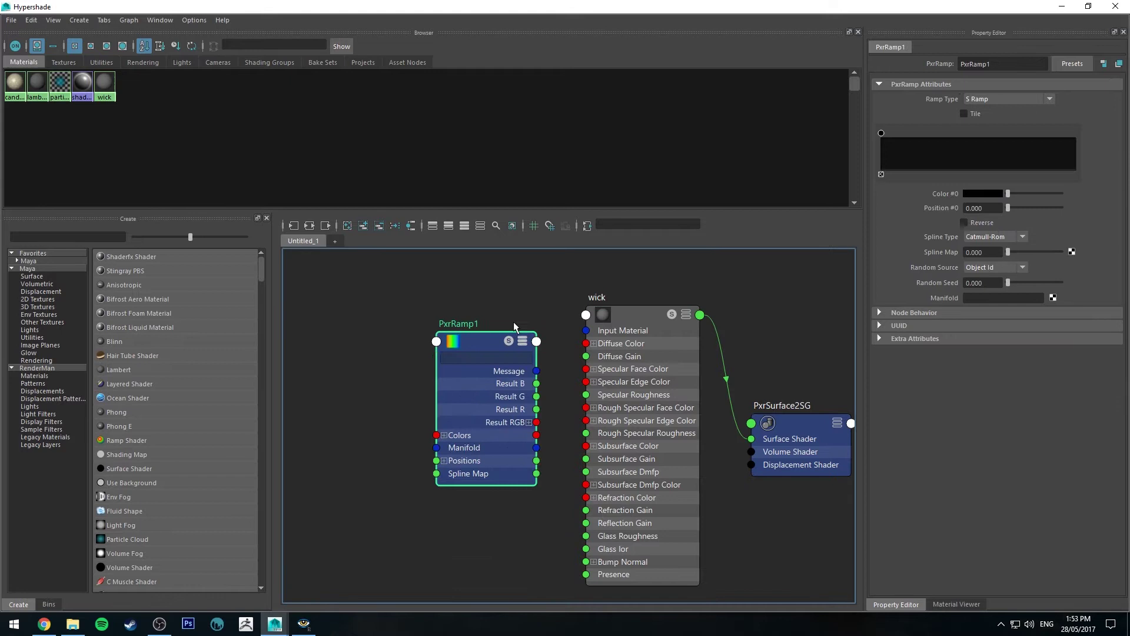
drag(536, 422, 586, 344)
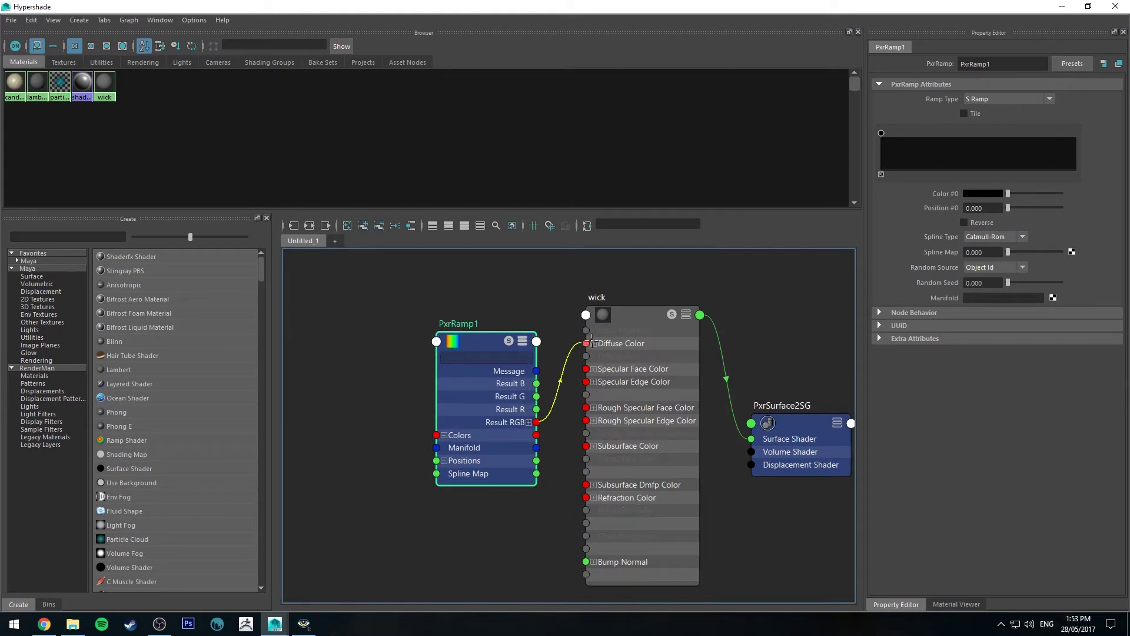
drag(491, 340, 476, 312)
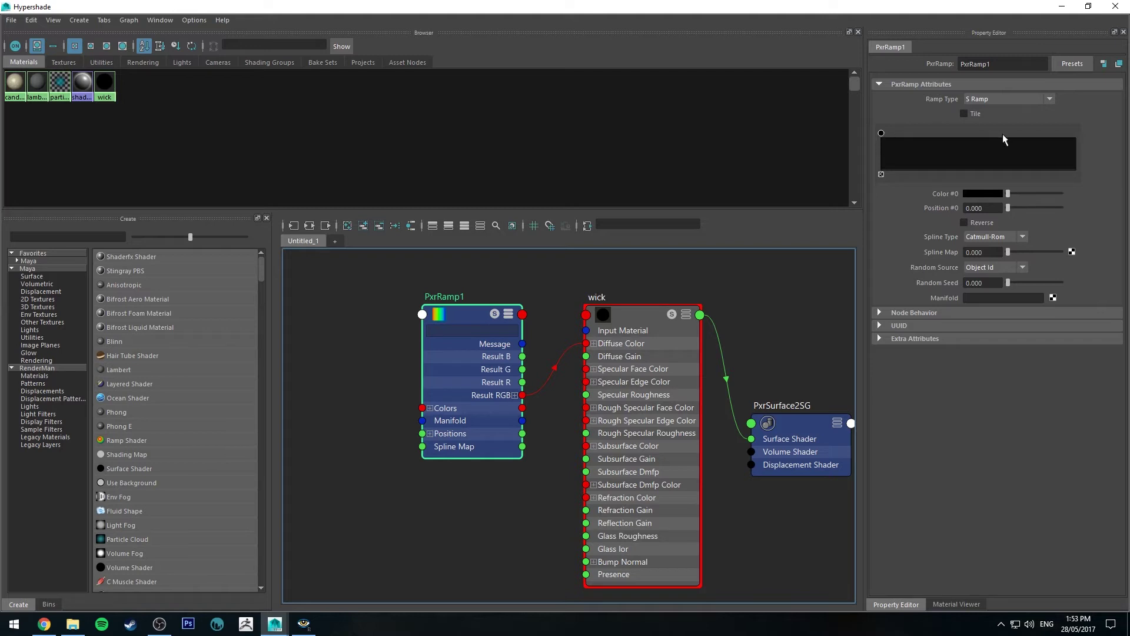
Make the ramp a T Ramp with a red end stop at 1.000, then minimize Hypershade.
click(1075, 138)
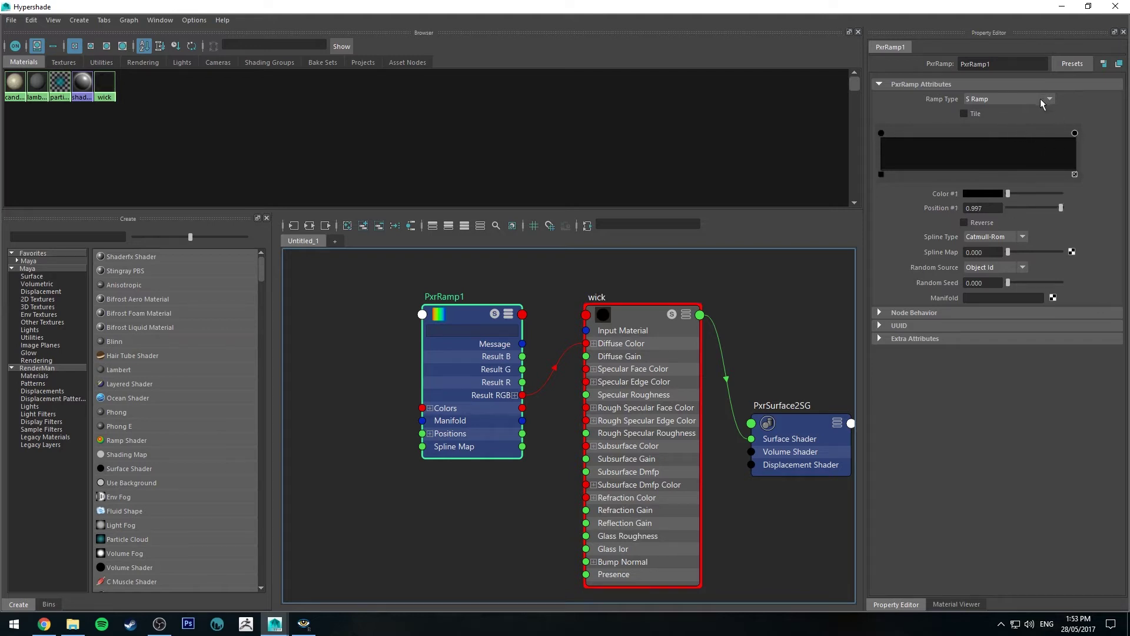
click(1042, 100)
click(1008, 114)
drag(1075, 133, 1087, 134)
click(980, 193)
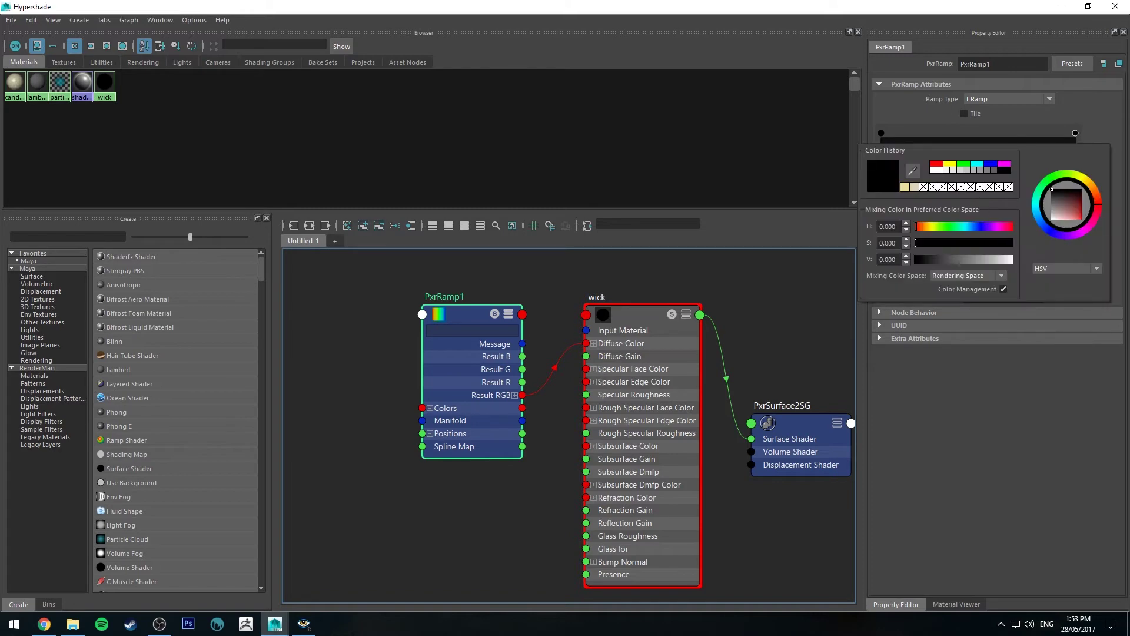
drag(955, 134, 1003, 140)
click(1062, 6)
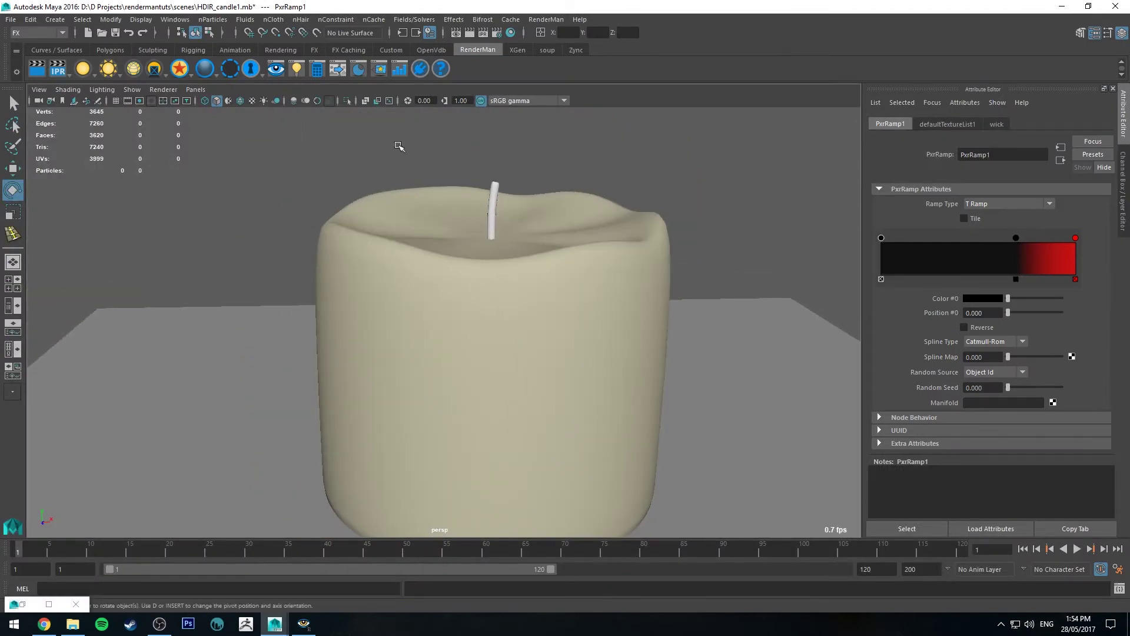
Move the wick ramp's black stop up and settle the red stop at 0.730.
click(492, 187)
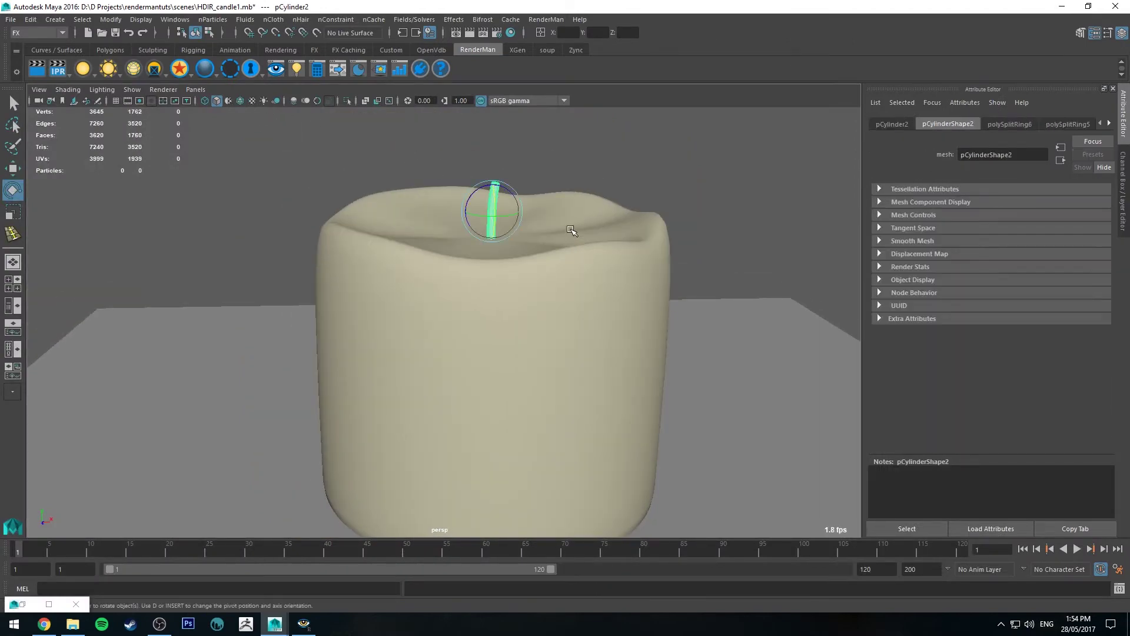
alt+right_drag(575, 232, 542, 145)
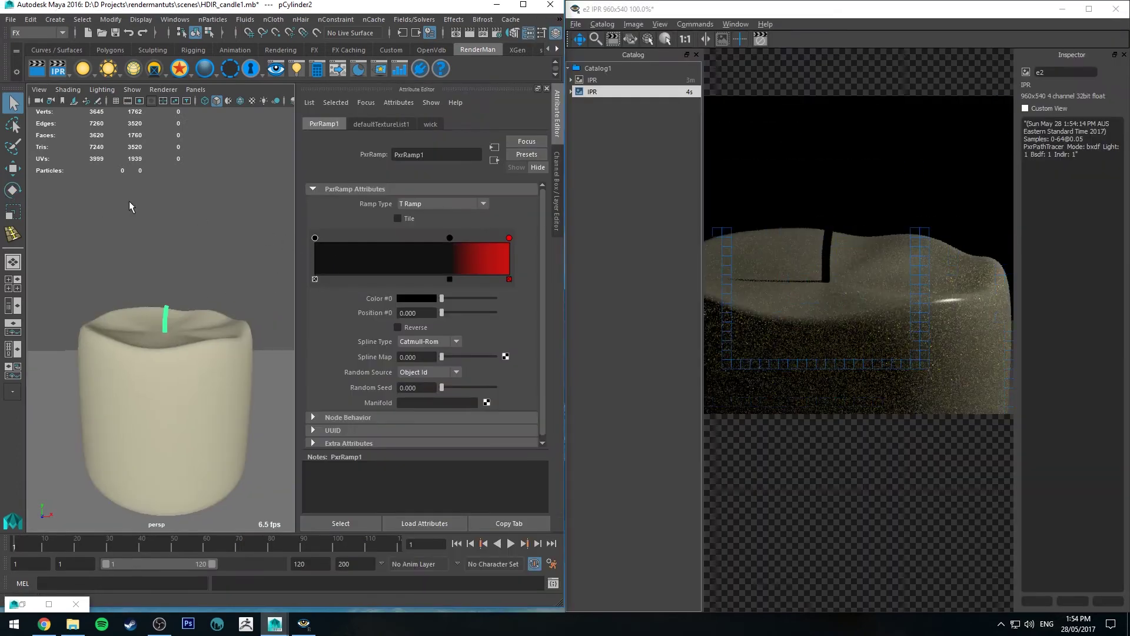
scroll(255, 286, up, 3)
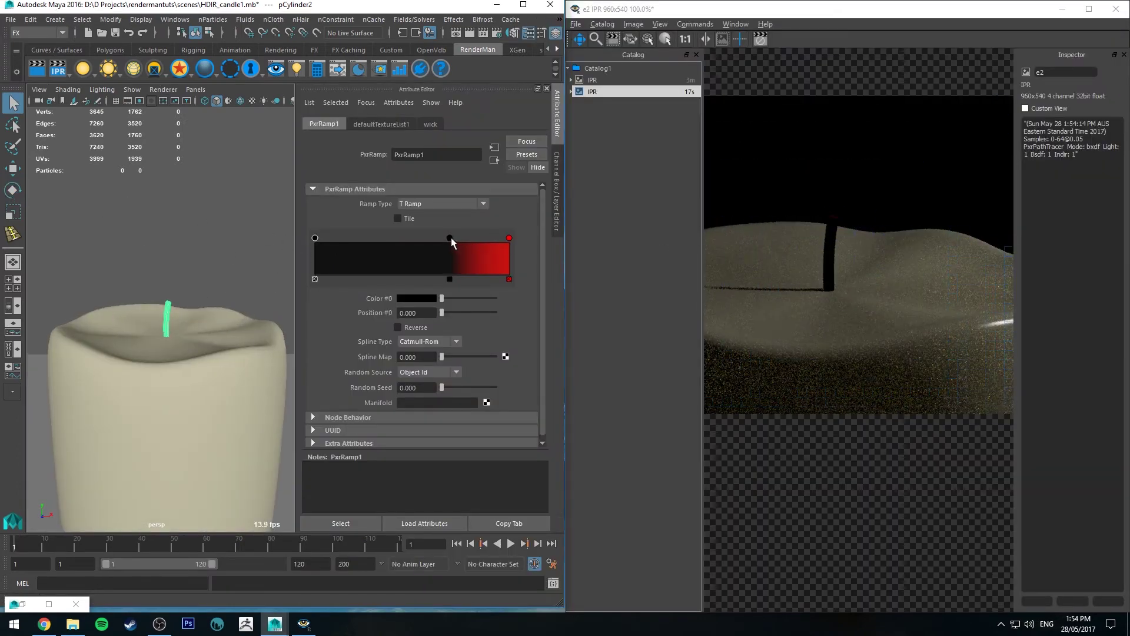
drag(451, 238, 425, 238)
drag(509, 238, 407, 238)
drag(467, 238, 457, 238)
Raise the red stop's colour value to 1.0, check the IPR render, and maximize Maya.
click(404, 299)
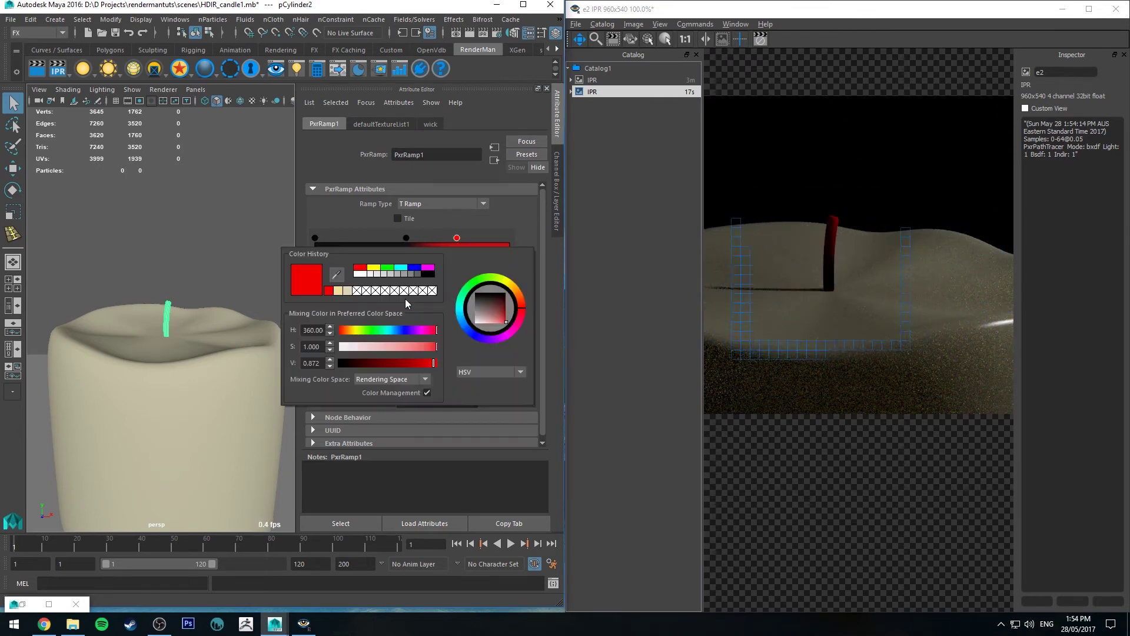
drag(436, 364, 451, 361)
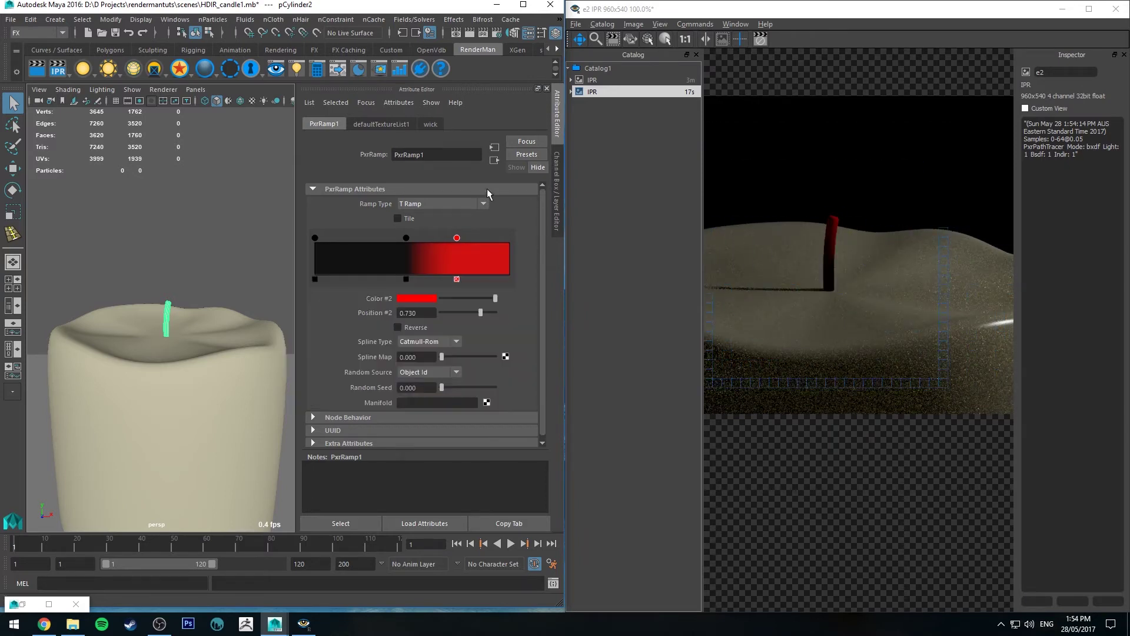
click(757, 43)
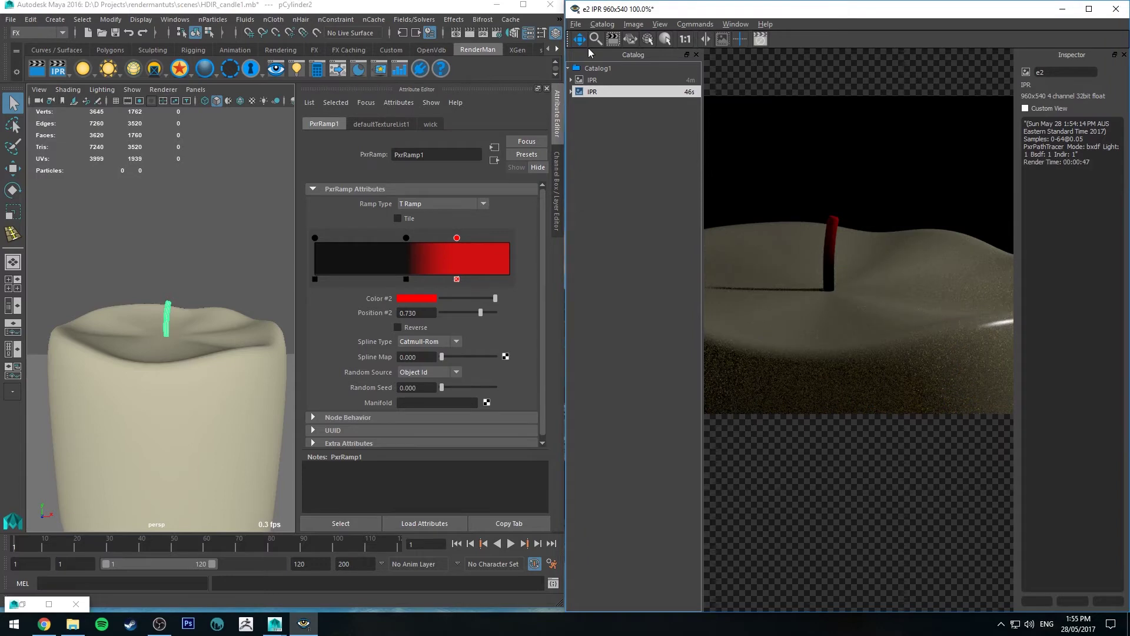
click(523, 5)
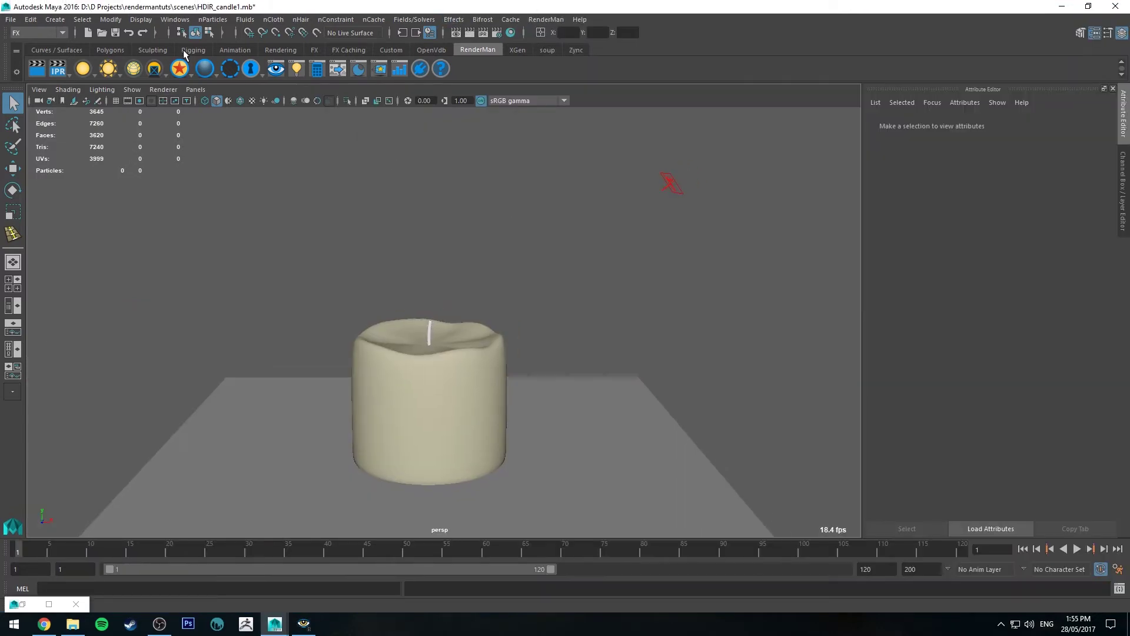
Create a polygon sphere from the Polygons shelf and lift it above the wick.
click(109, 50)
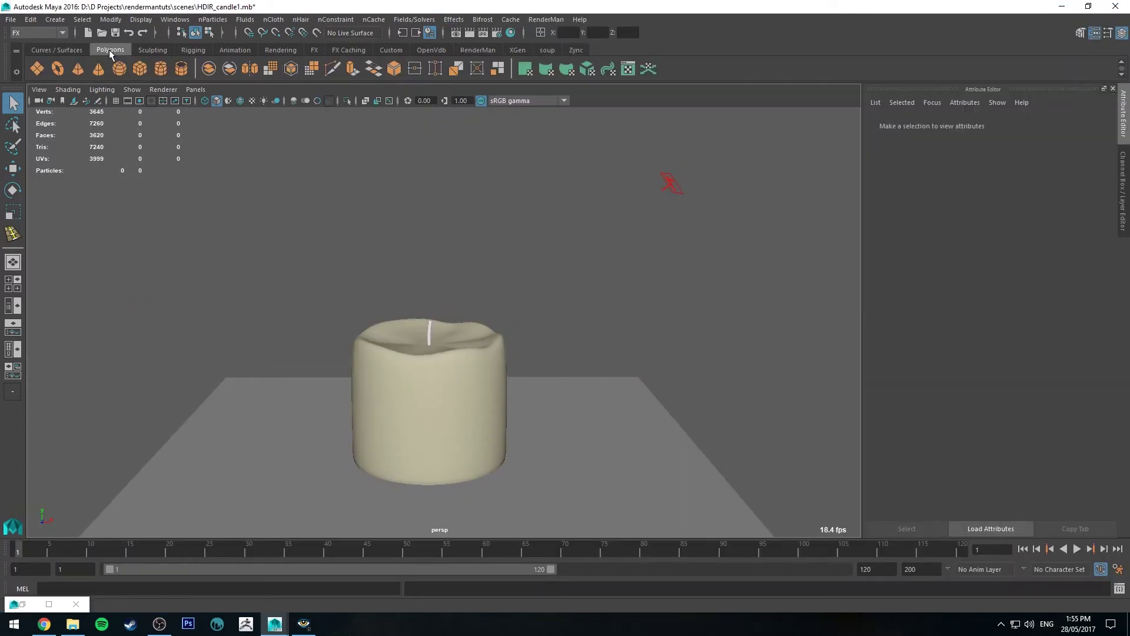
click(120, 68)
key(w)
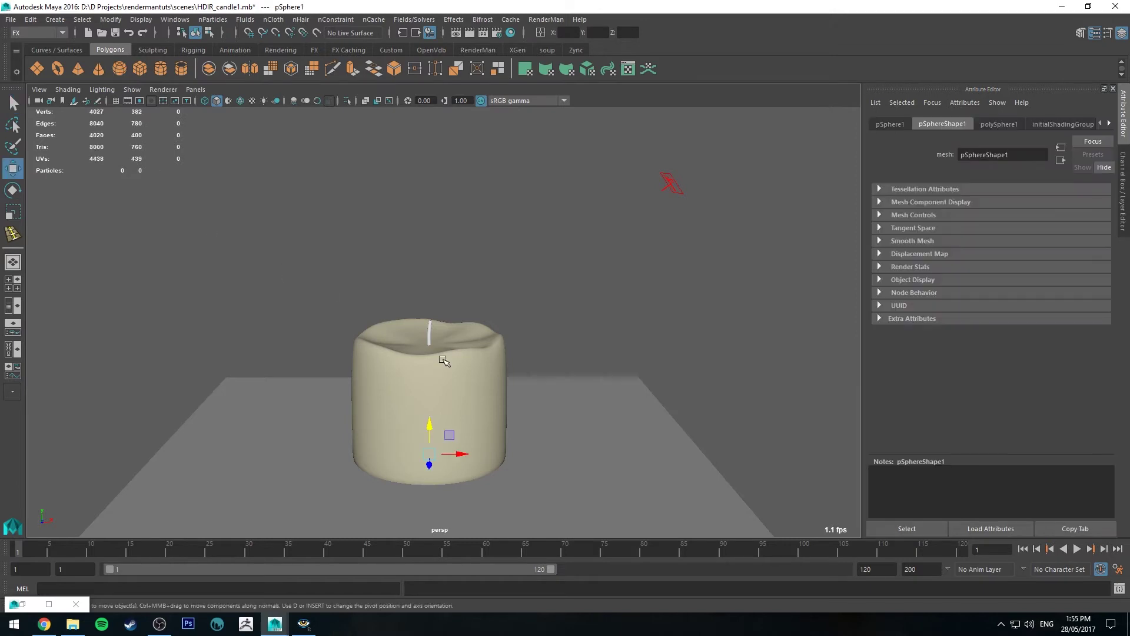
drag(426, 426, 432, 264)
scroll(432, 265, up, 5)
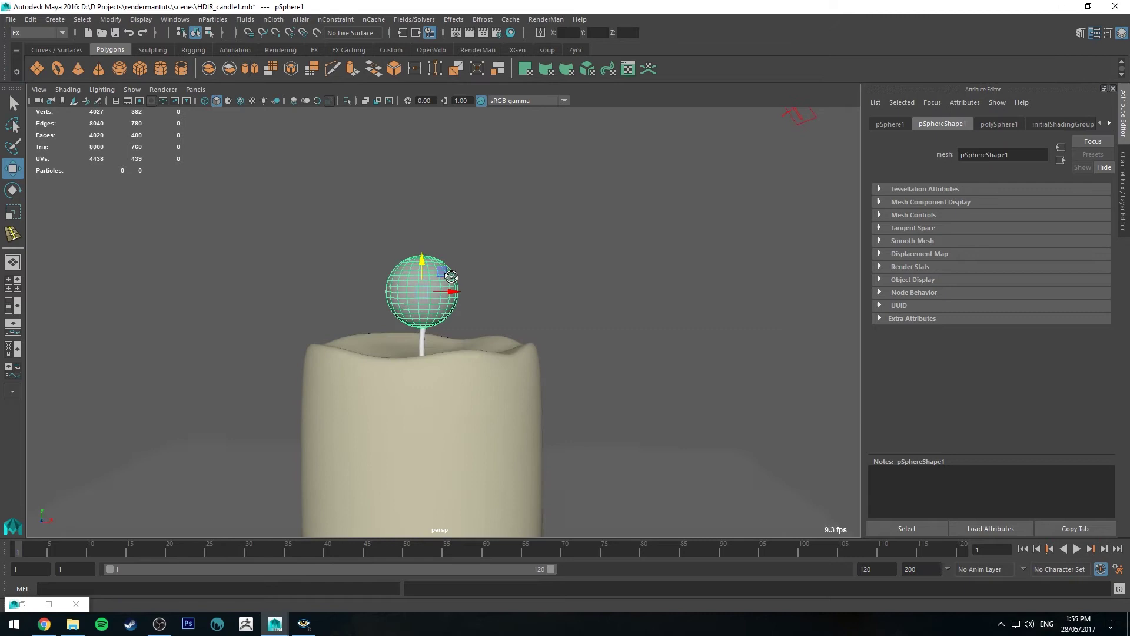
scroll(432, 264, down, 3)
Set the sphere's Subdivisions Axis and Height to 6 in the Channel Box.
click(1123, 176)
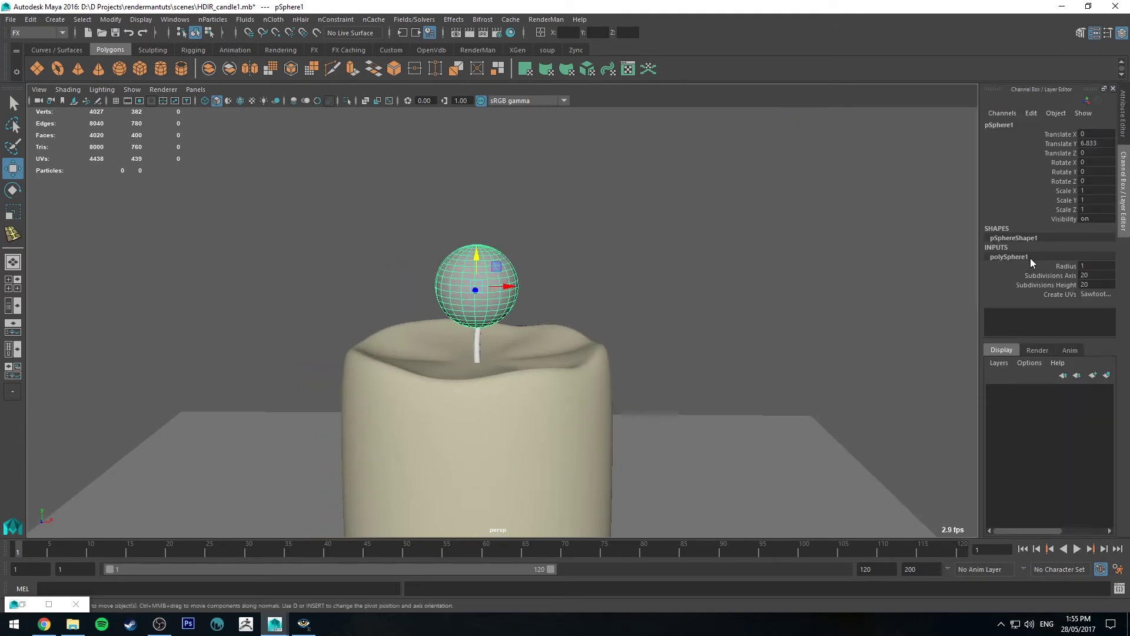
drag(1084, 275, 1088, 285)
text(5)
key(Return)
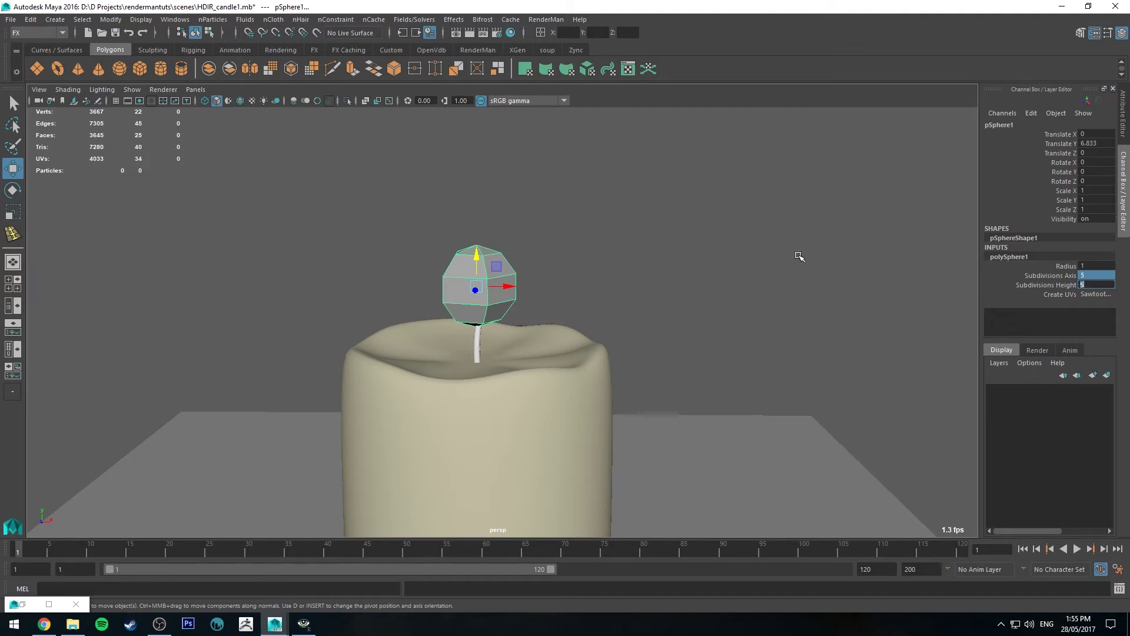
text(6)
key(Return)
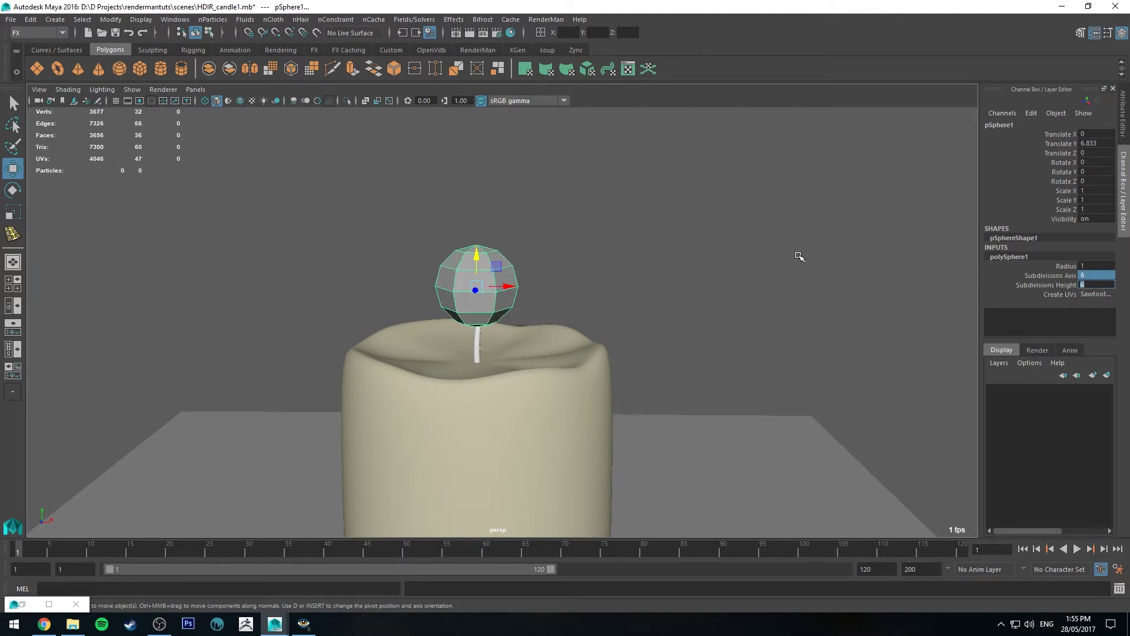
Reselect the sphere, turn on smooth preview with 3, and enter Vertex mode.
click(555, 250)
click(477, 288)
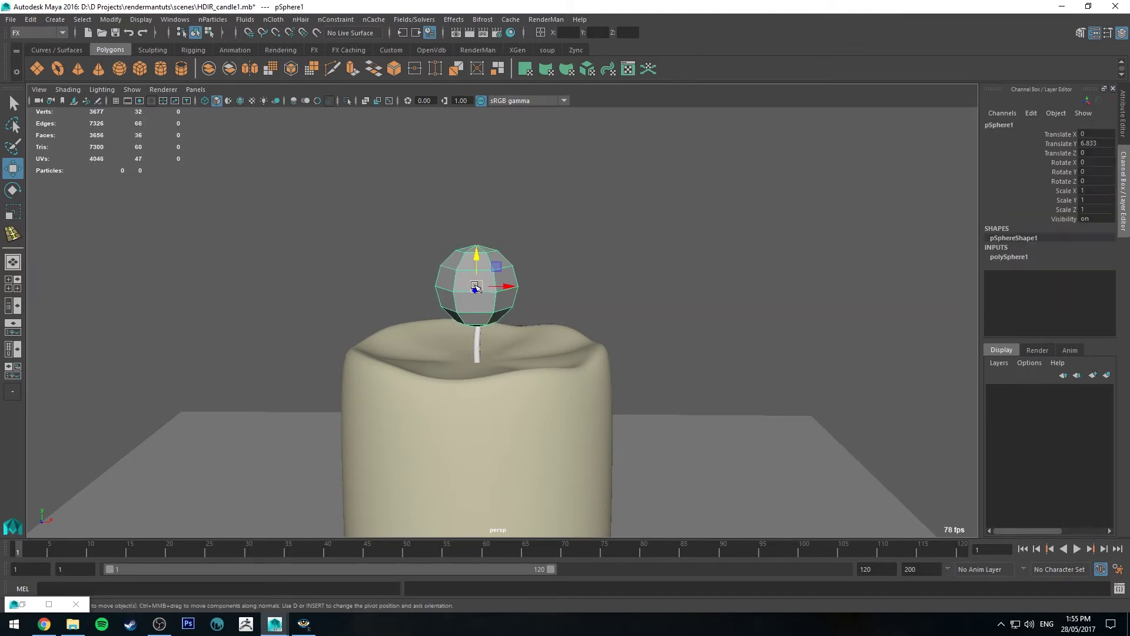
key(3)
mouse_move(507, 245)
alt+mouse_down()
mouse_move(522, 232)
mouse_move(500, 234)
alt+mouse_up()
alt+right_drag(500, 234, 548, 302)
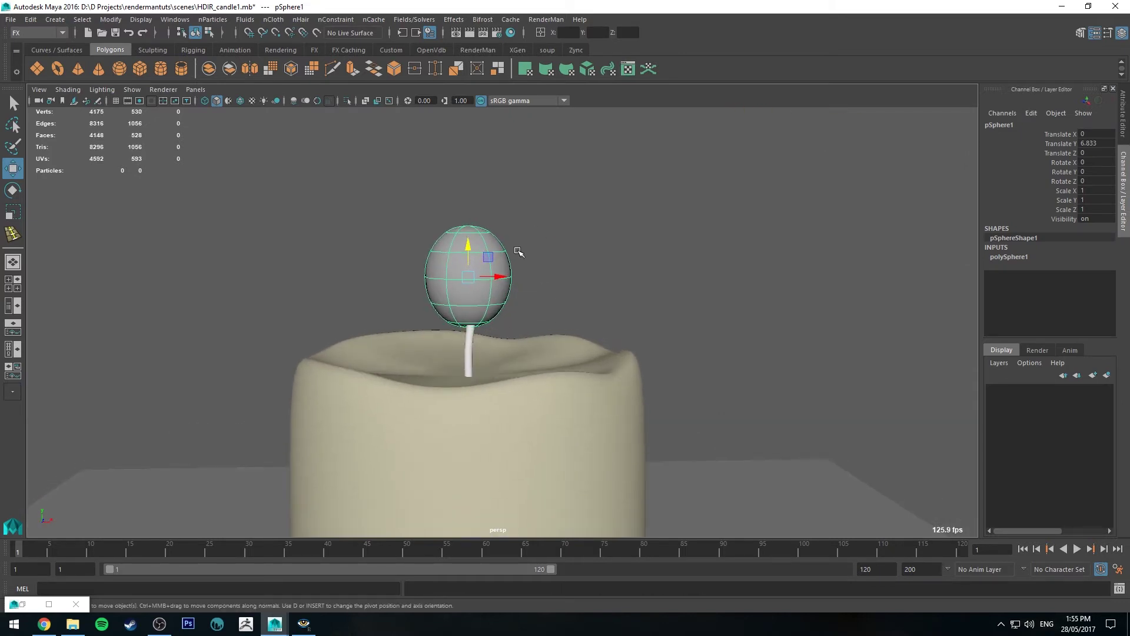
right_drag(482, 243, 422, 242)
click(17, 109)
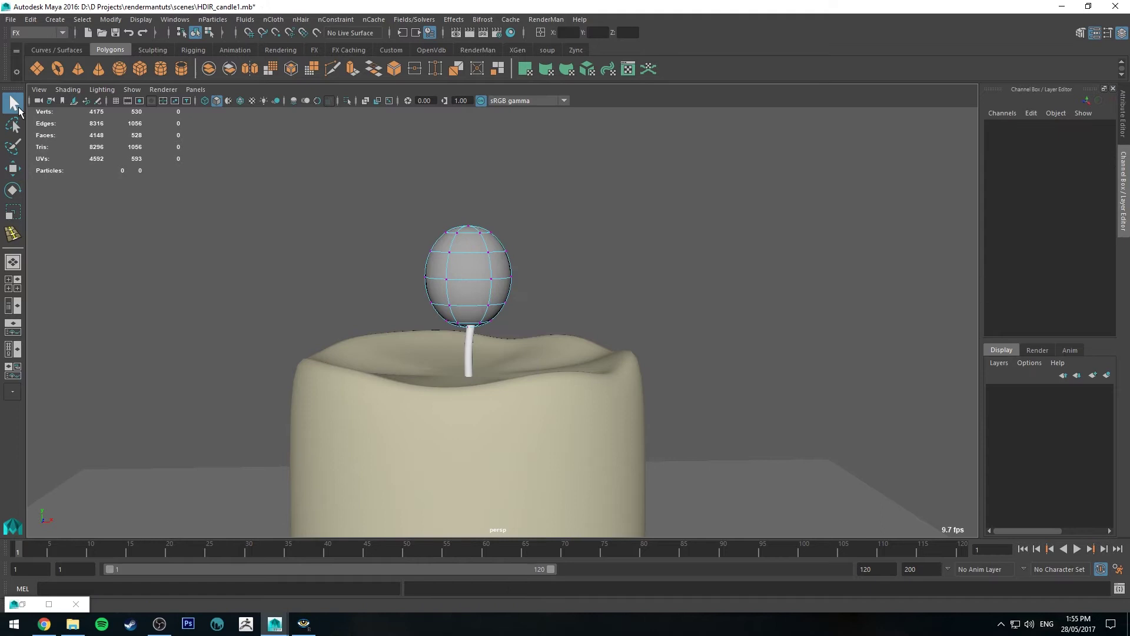
Pull the sphere's top vertices up and narrow them into a pointed flame tip.
double_click(14, 105)
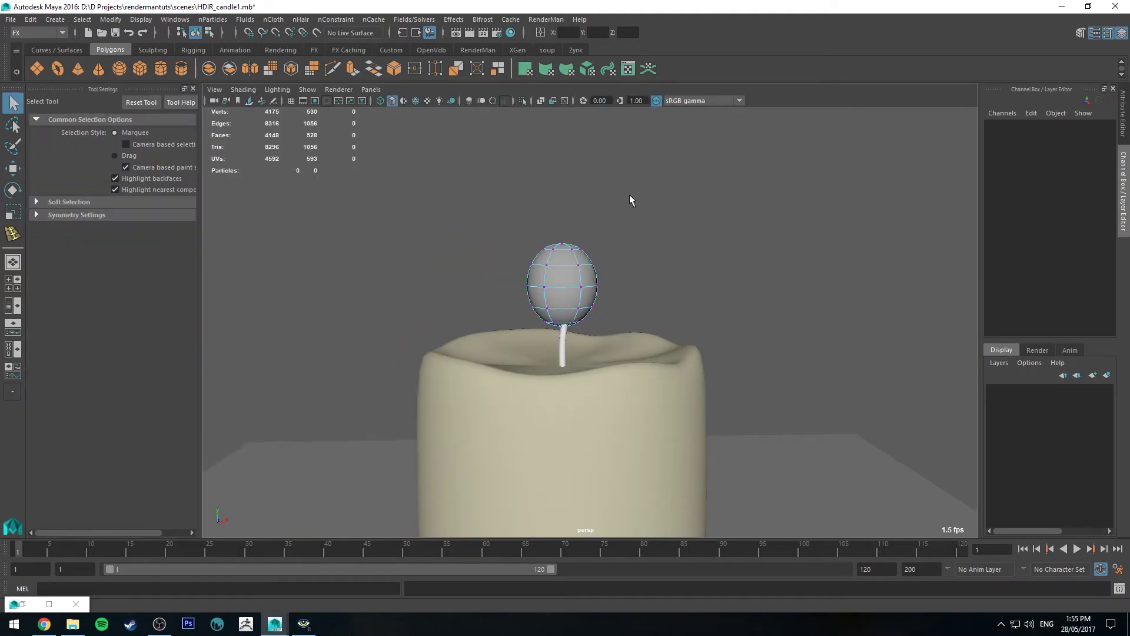
drag(630, 194, 553, 249)
drag(657, 211, 530, 263)
key(w)
drag(571, 205, 516, 226)
key(r)
key(w)
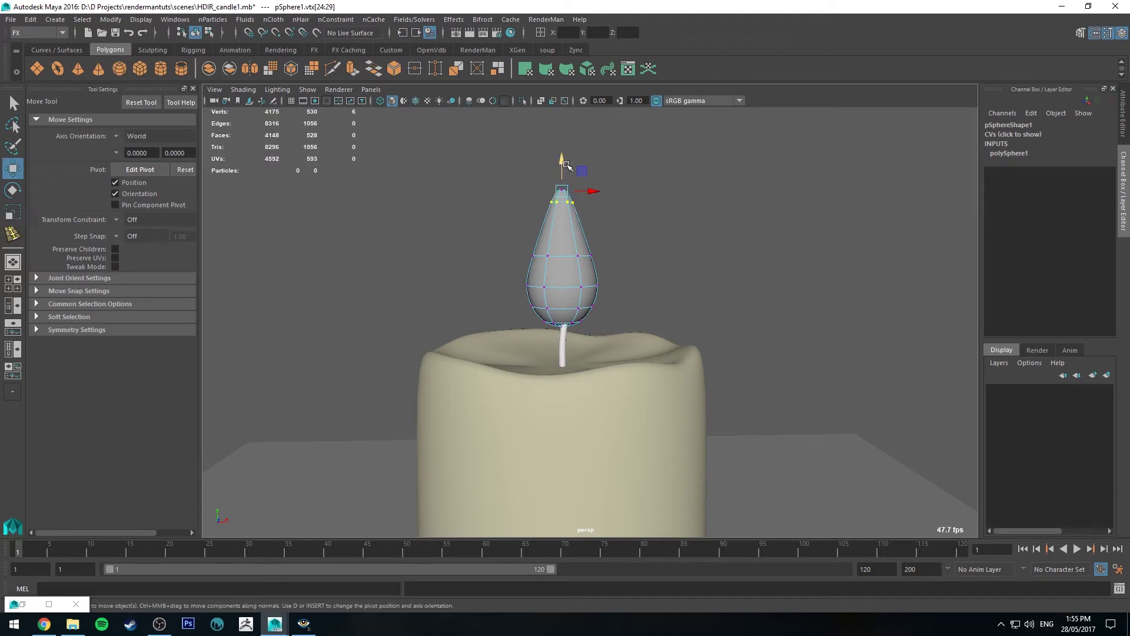
drag(564, 165, 564, 205)
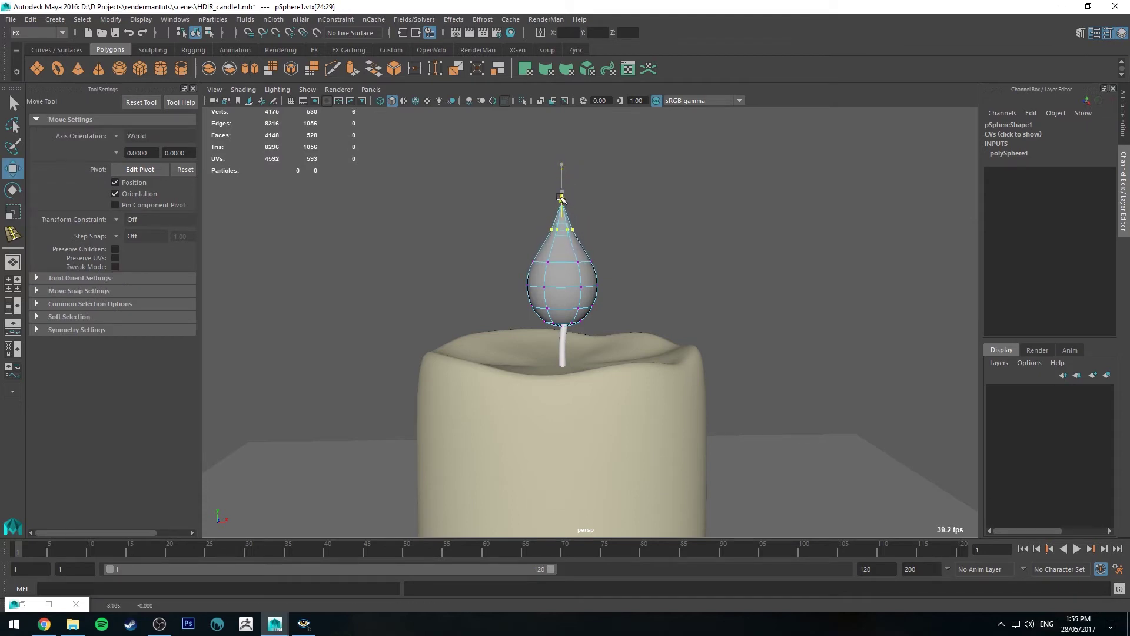
click(613, 170)
drag(622, 162, 527, 243)
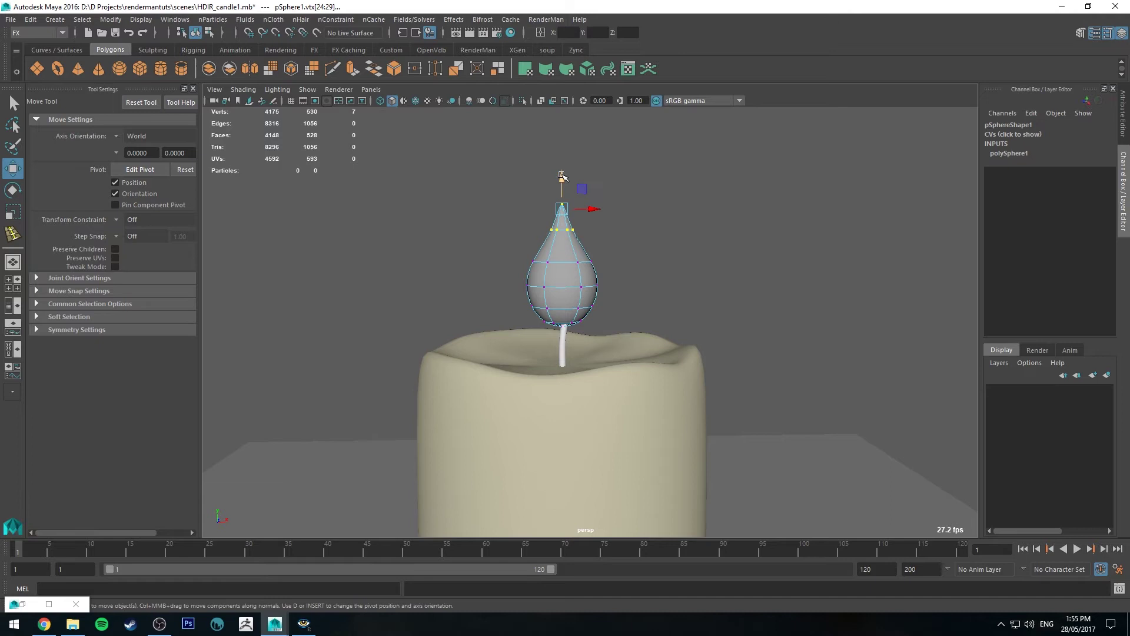
drag(564, 187, 565, 152)
Raise the middle vertex ring and scale the lower ring narrower.
click(629, 241)
drag(625, 231, 477, 280)
drag(564, 229, 497, 301)
key(r)
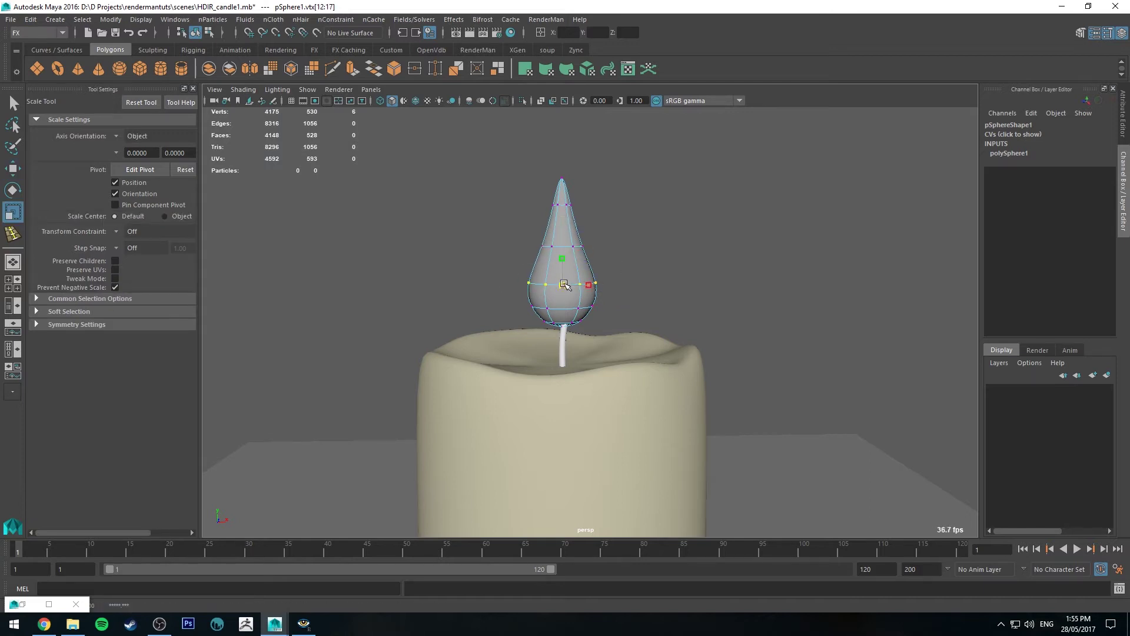
drag(563, 284, 559, 285)
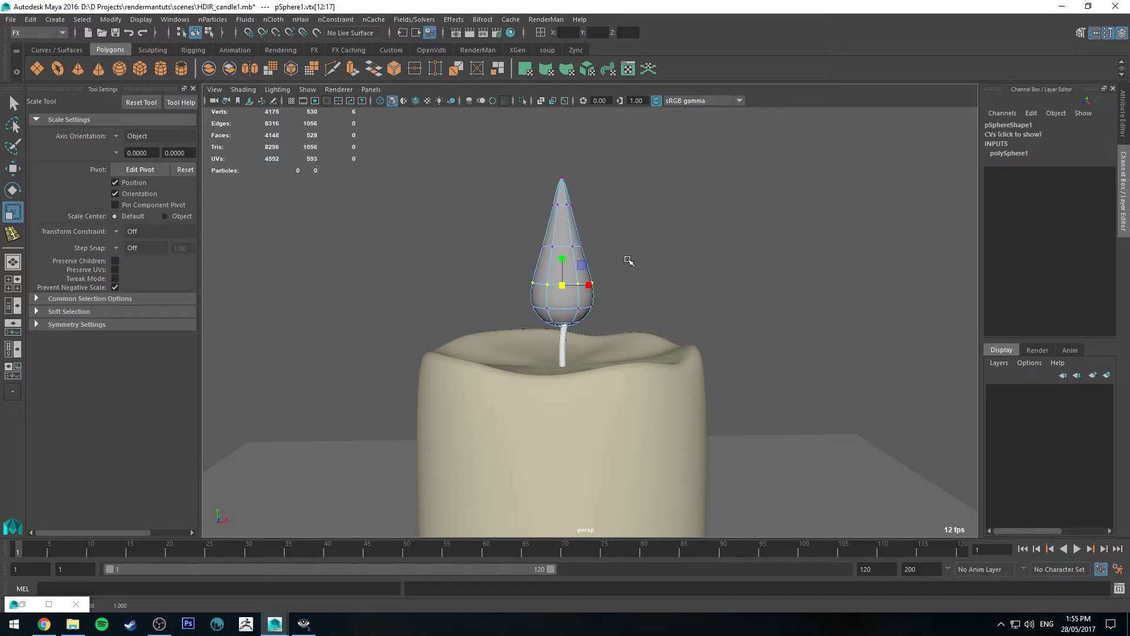
Exit vertex mode, select the whole flame object, and reframe the view on it.
mouse_move(628, 261)
alt+mouse_down()
mouse_move(439, 253)
mouse_move(624, 253)
mouse_move(664, 282)
mouse_move(647, 261)
alt+mouse_up()
mouse_move(568, 197)
mouse_down()
mouse_move(517, 238)
mouse_move(643, 214)
mouse_up()
key(F8)
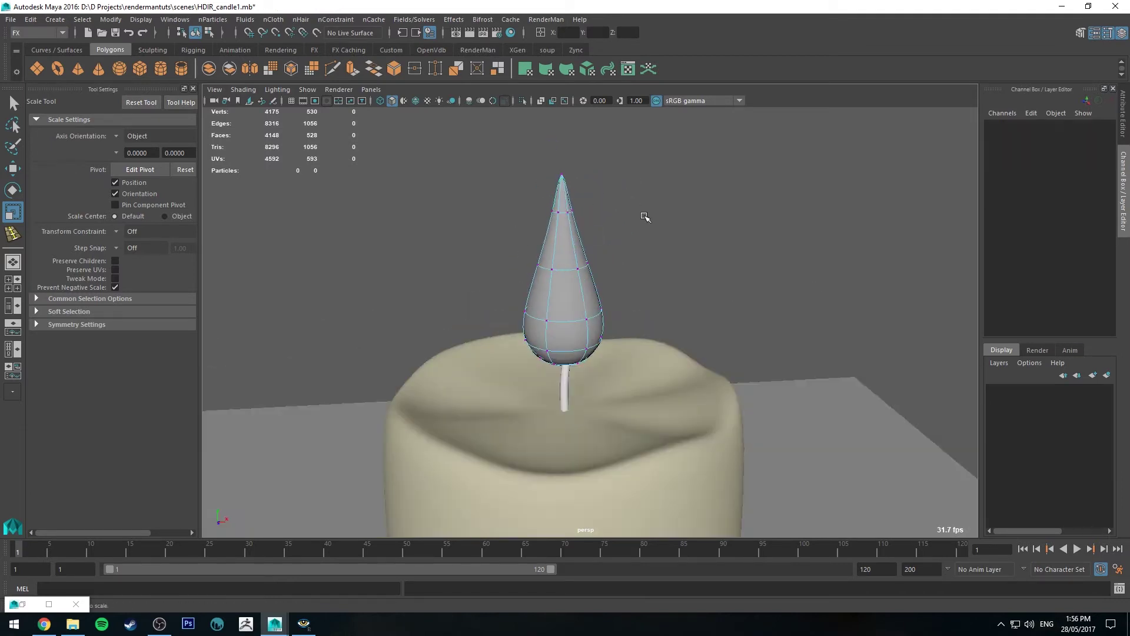
click(565, 283)
key(q)
mouse_move(565, 282)
alt+mouse_down()
mouse_move(680, 302)
mouse_move(696, 344)
mouse_move(648, 278)
alt+mouse_up()
right_drag(609, 257, 559, 262)
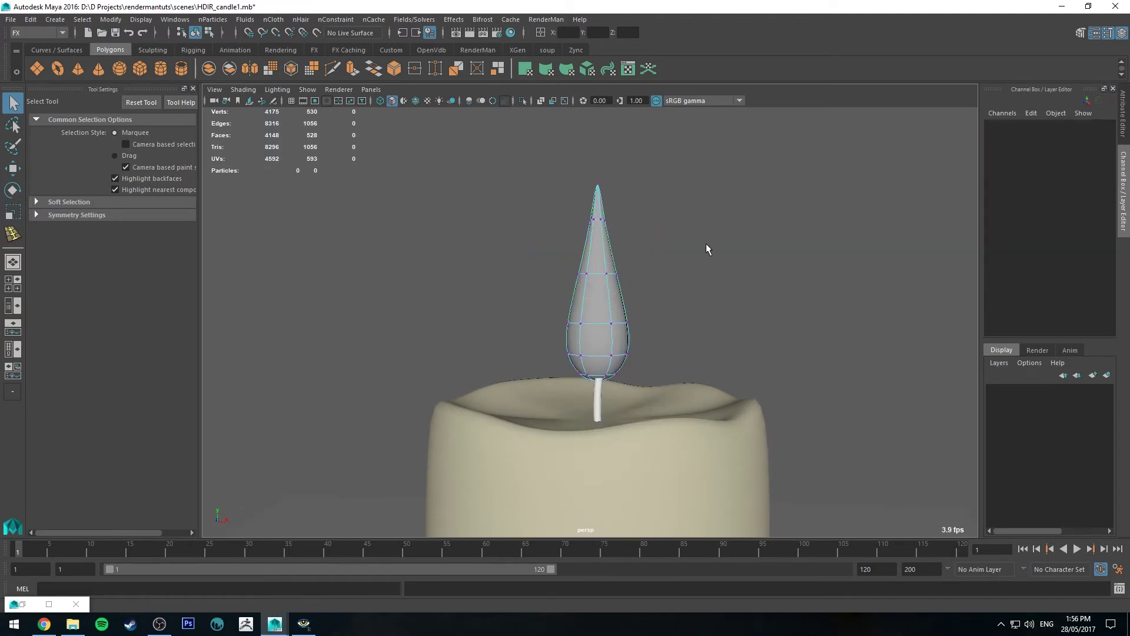
Select a ring of flame vertices and push it sideways along X to bend the flame.
drag(694, 265, 516, 285)
key(w)
drag(628, 276, 638, 279)
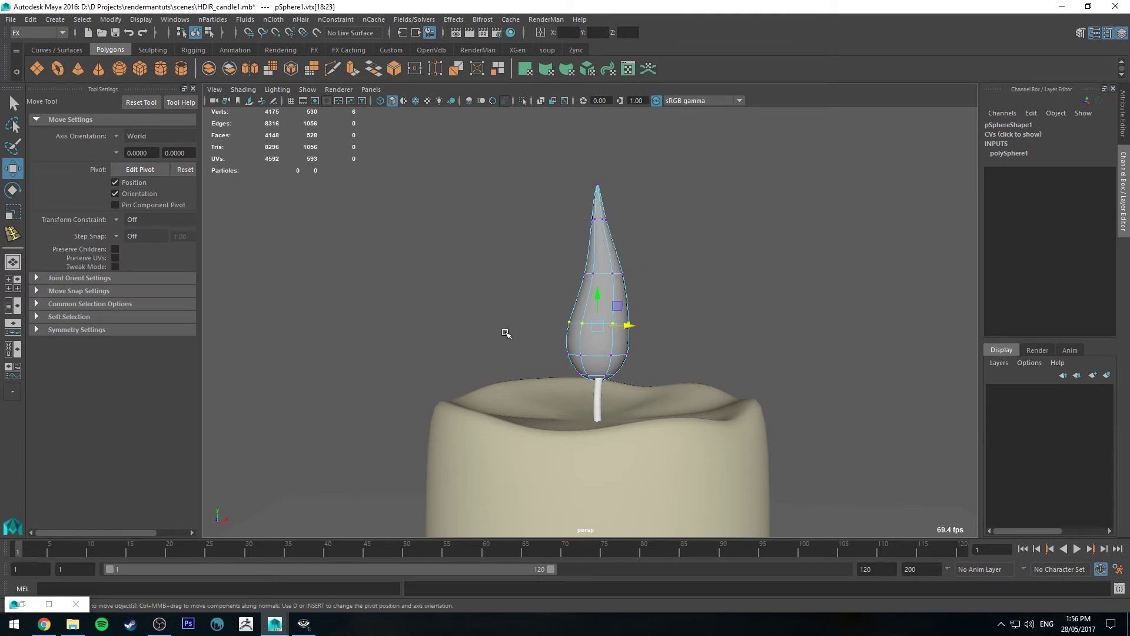
right_drag(598, 270, 633, 253)
Return to object mode, reframe the view on the candle, and reselect the flame.
click(662, 320)
key(q)
scroll(662, 320, down, 3)
click(591, 306)
key(w)
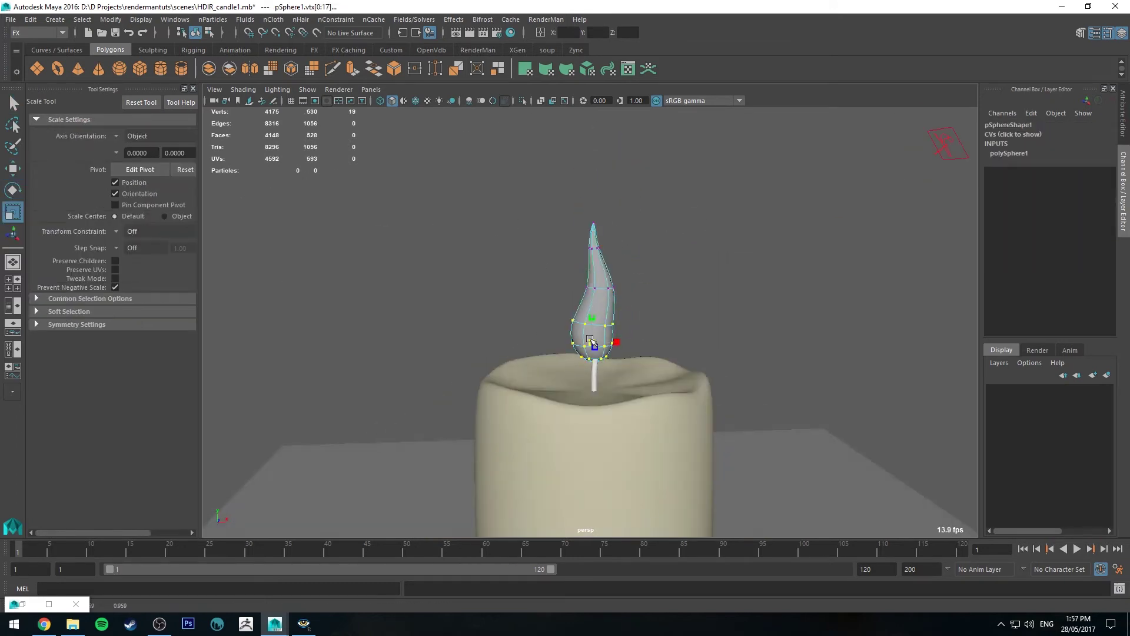
click(687, 281)
right_click(687, 281)
alt+drag(688, 281, 714, 283)
alt+right_drag(714, 283, 675, 461)
scroll(675, 462, up, 5)
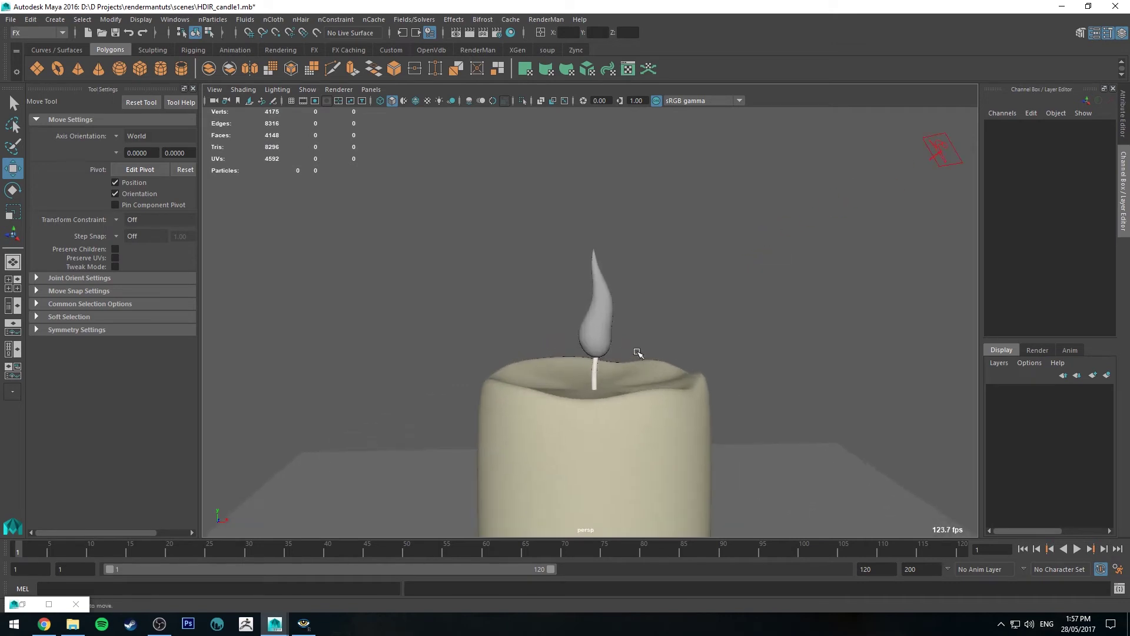
alt+middle_drag(615, 360, 599, 343)
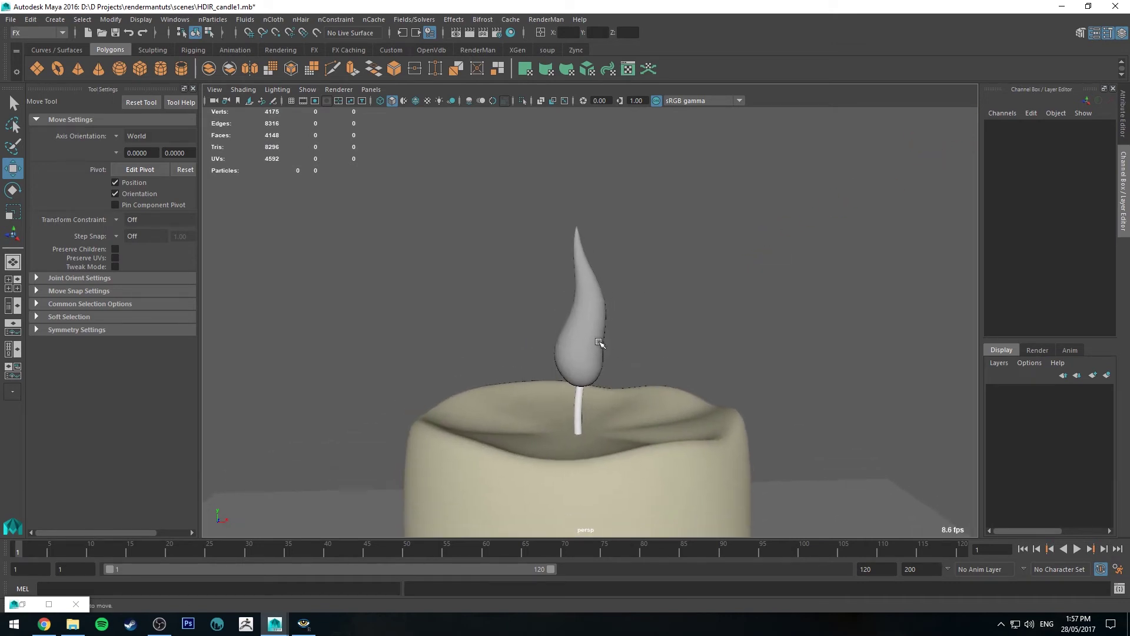
click(600, 324)
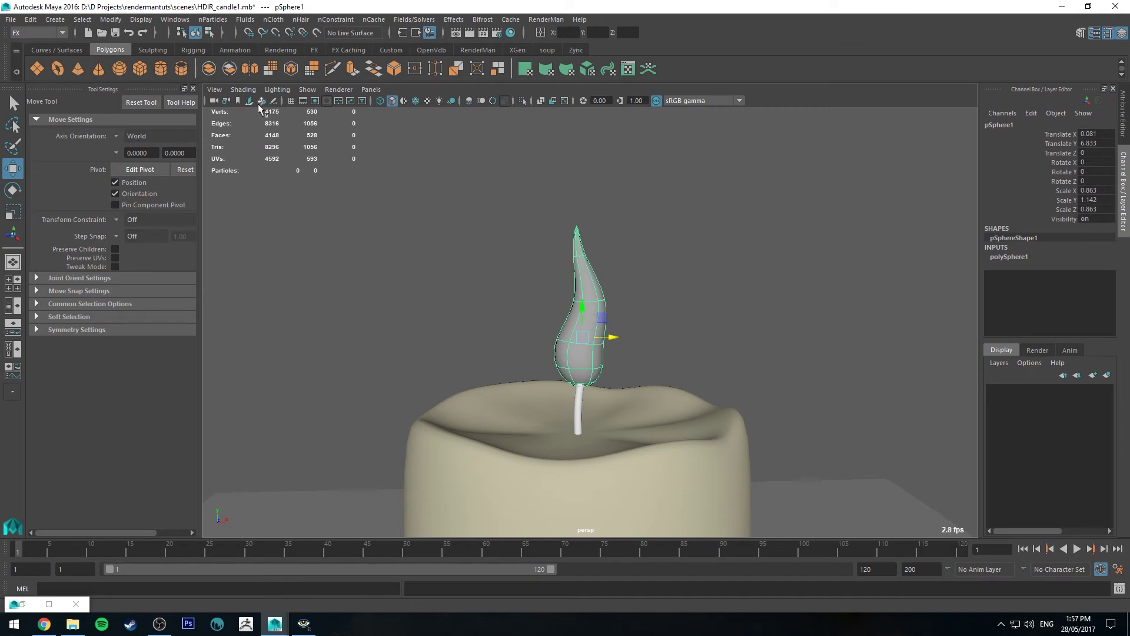
Show the Outliner beside the perspective view and rename pSphere1 to glow.
click(11, 312)
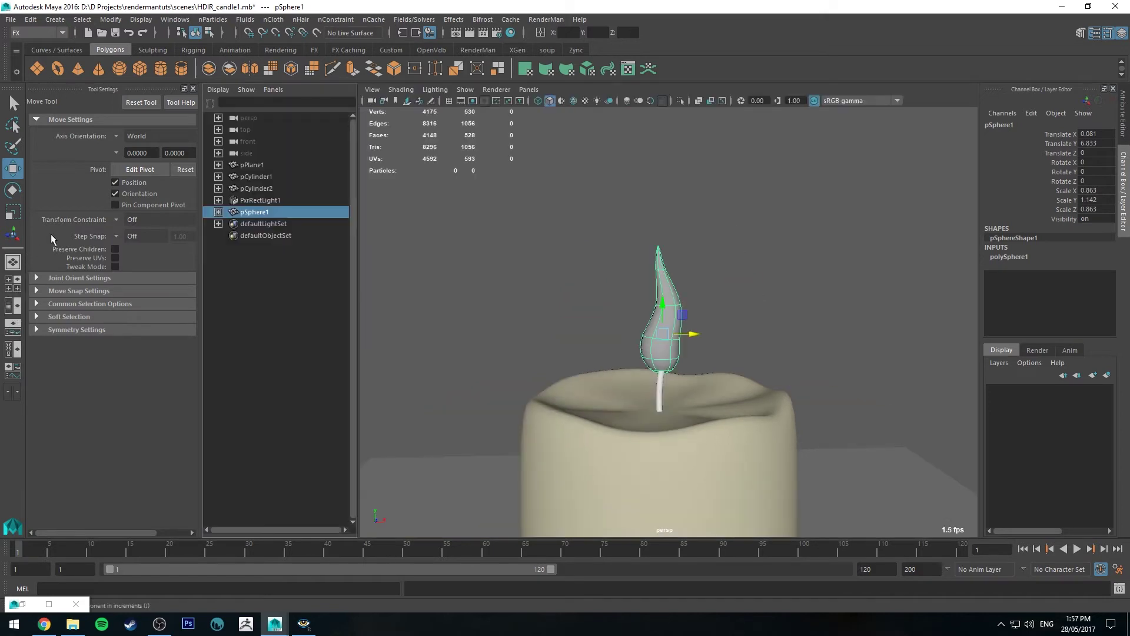
double_click(259, 213)
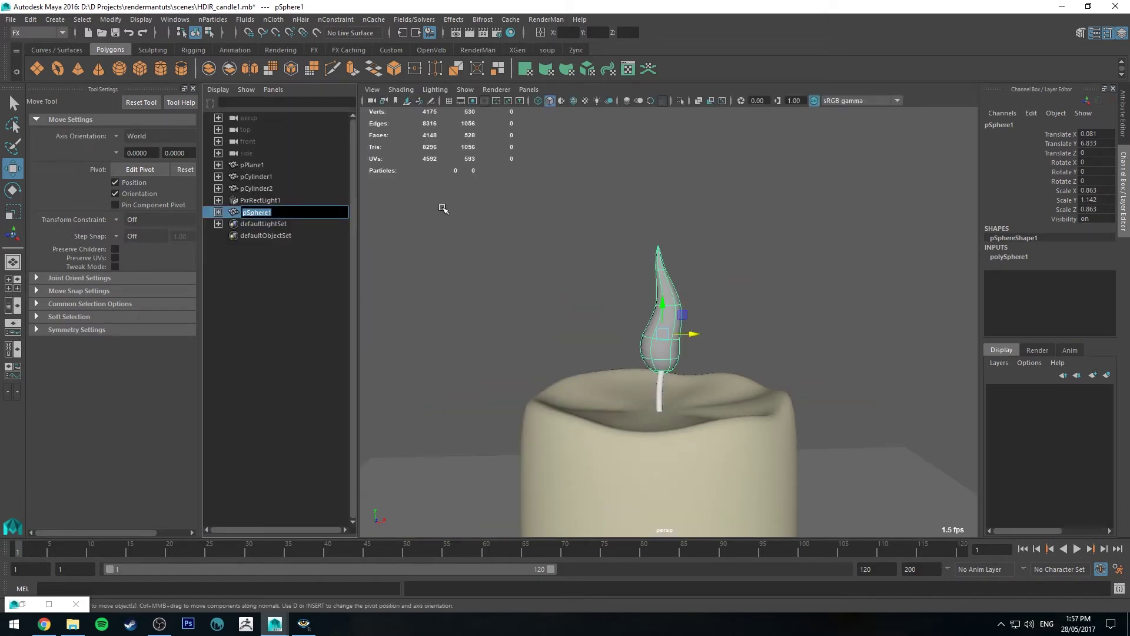
text(glow)
key(Return)
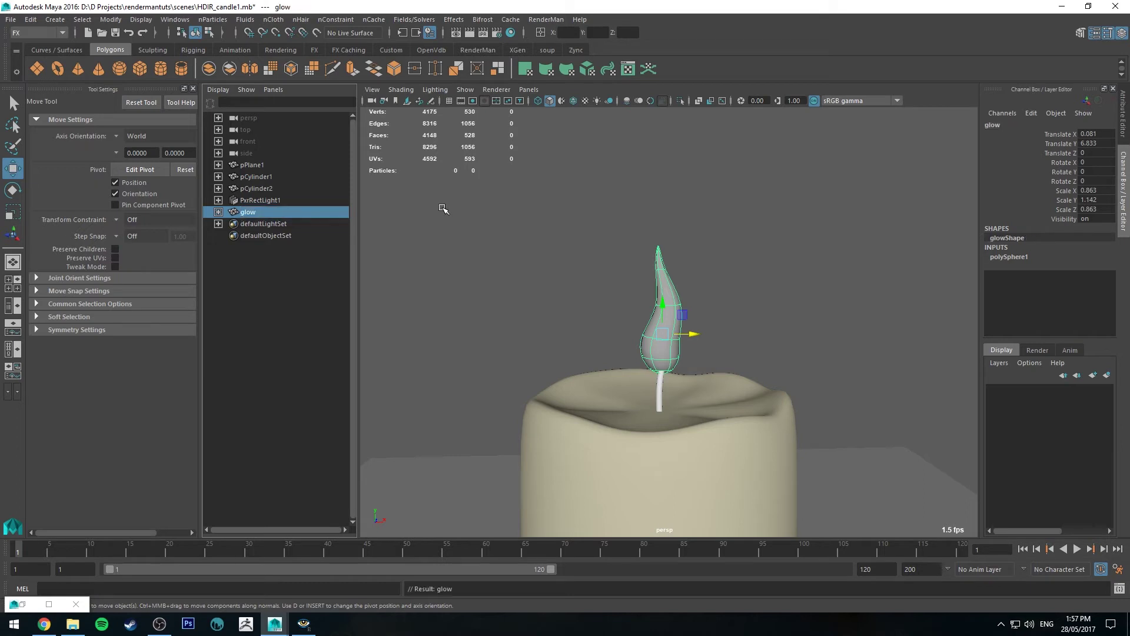
Duplicate the glow mesh and rename the copy flame.
click(728, 284)
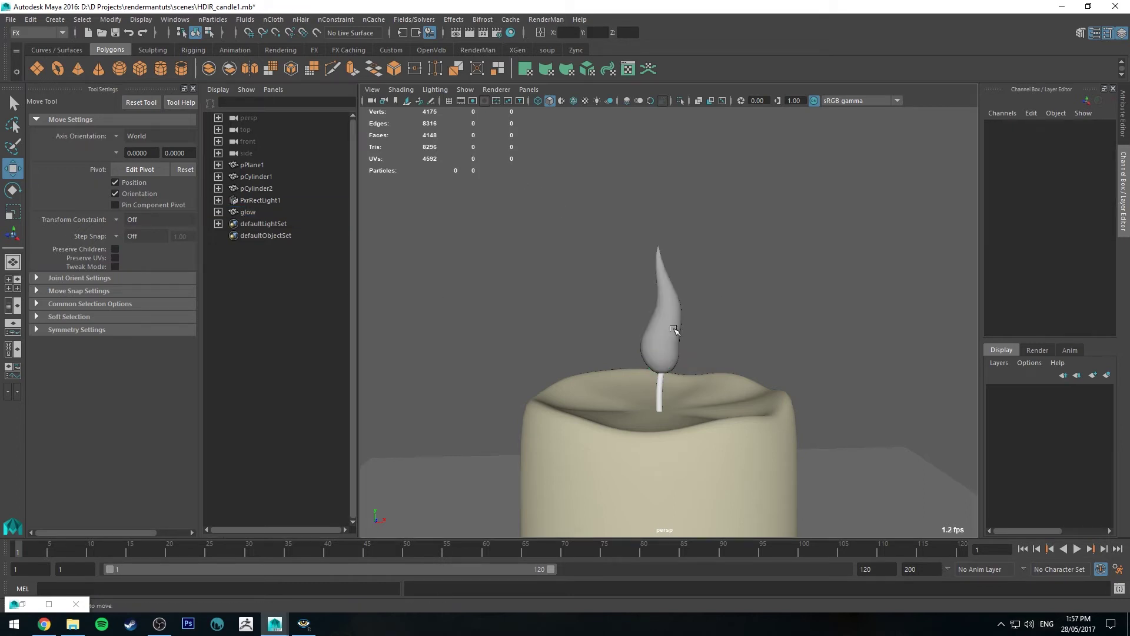
click(663, 321)
key(ctrl+d)
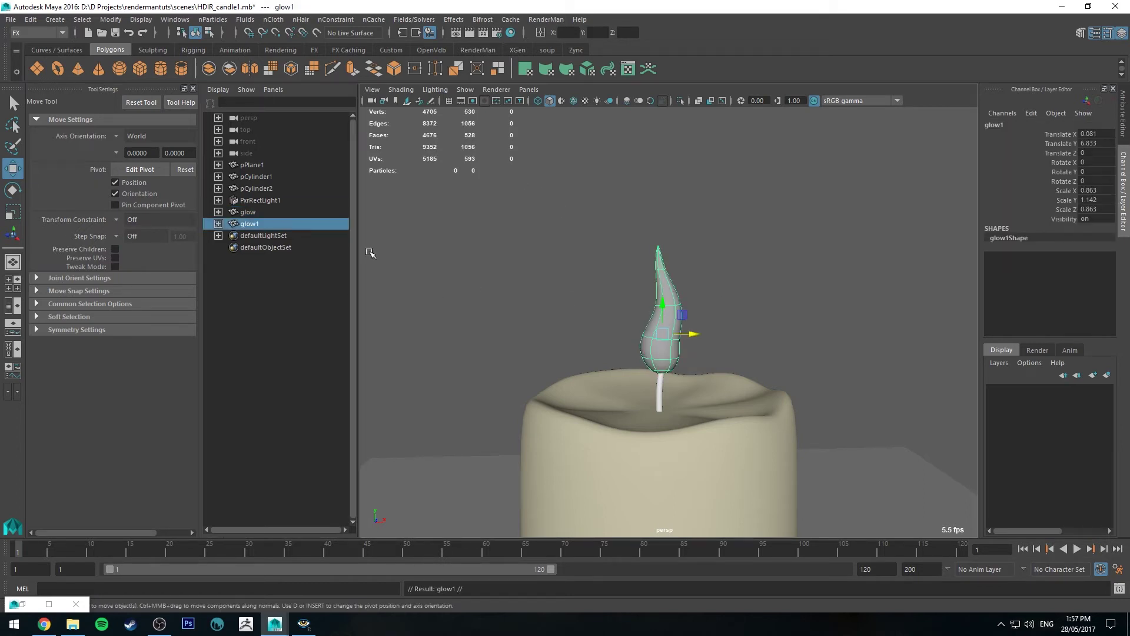
double_click(251, 225)
text(flam)
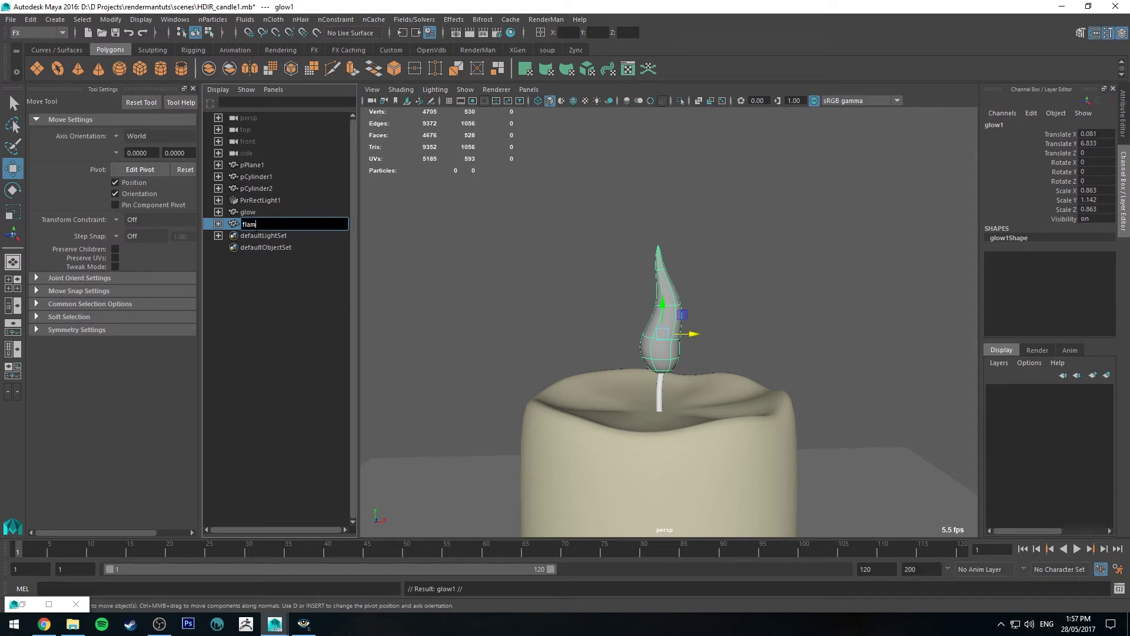
text(e)
key(Return)
click(655, 248)
scroll(648, 245, up, 3)
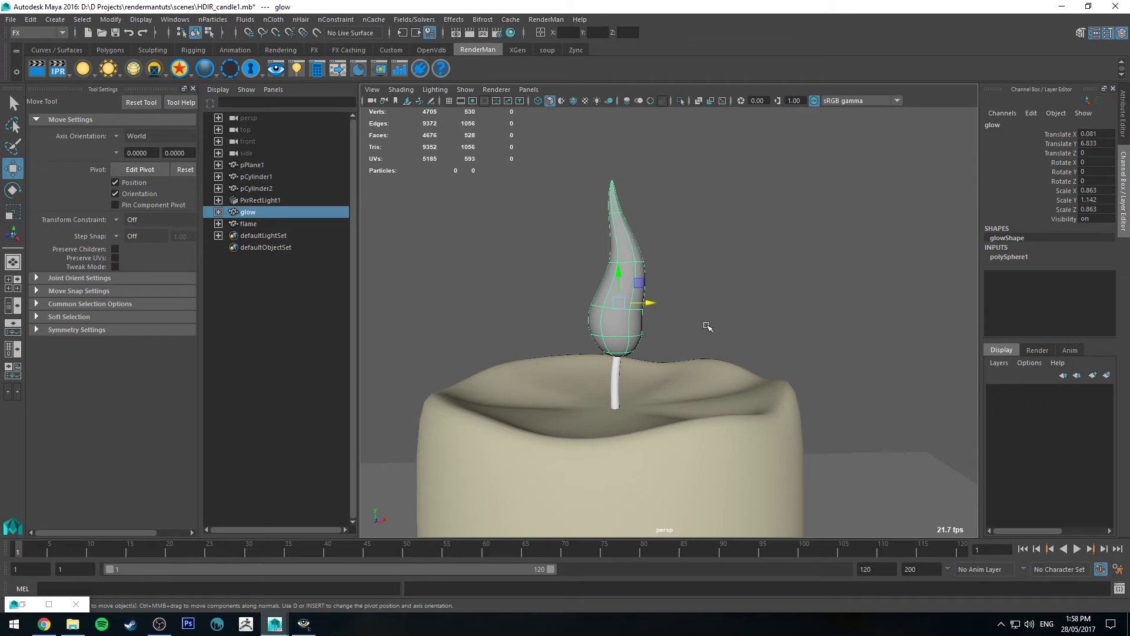
Shrink the flame copy in wireframe to about 0.715, 0.946, 0.715 scale.
click(247, 223)
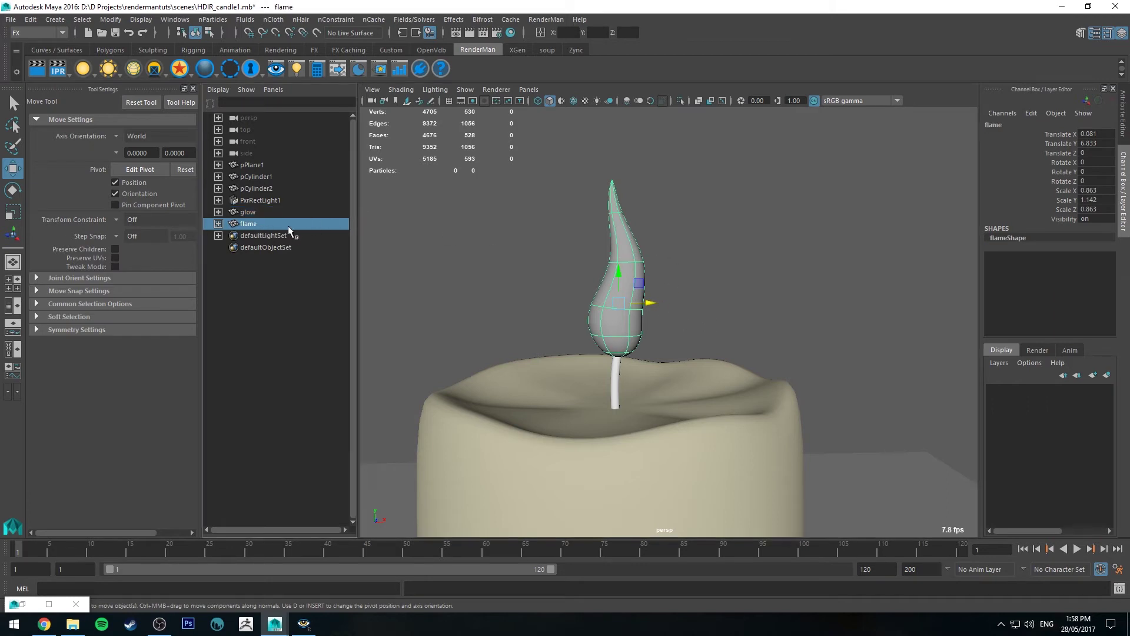
key(e)
alt+drag(543, 245, 609, 299)
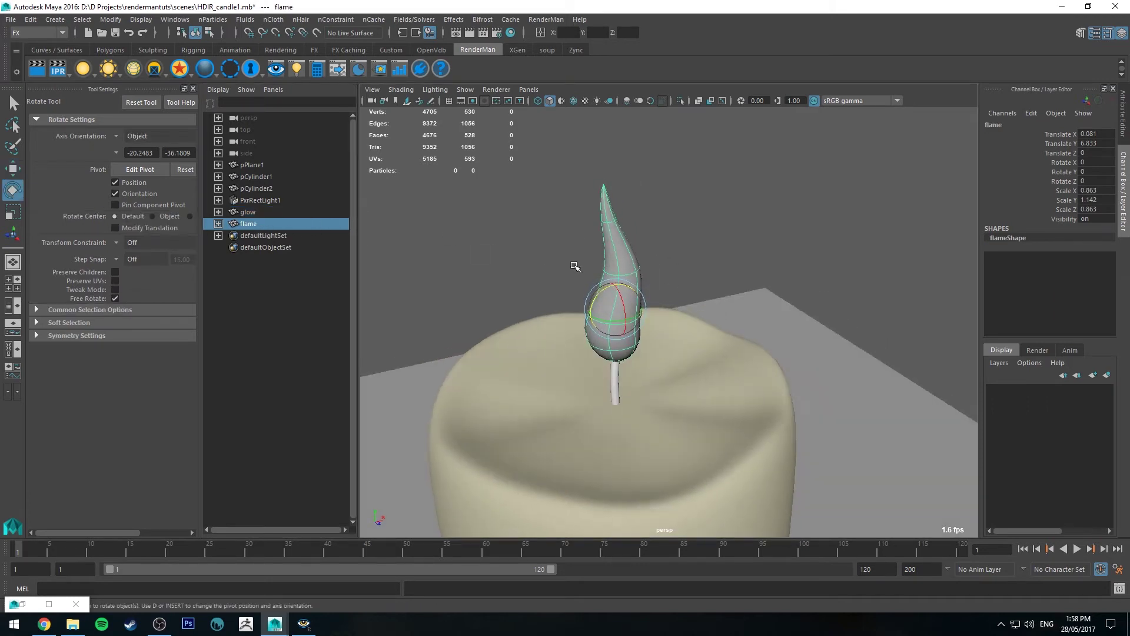
click(543, 102)
alt+drag(652, 265, 663, 247)
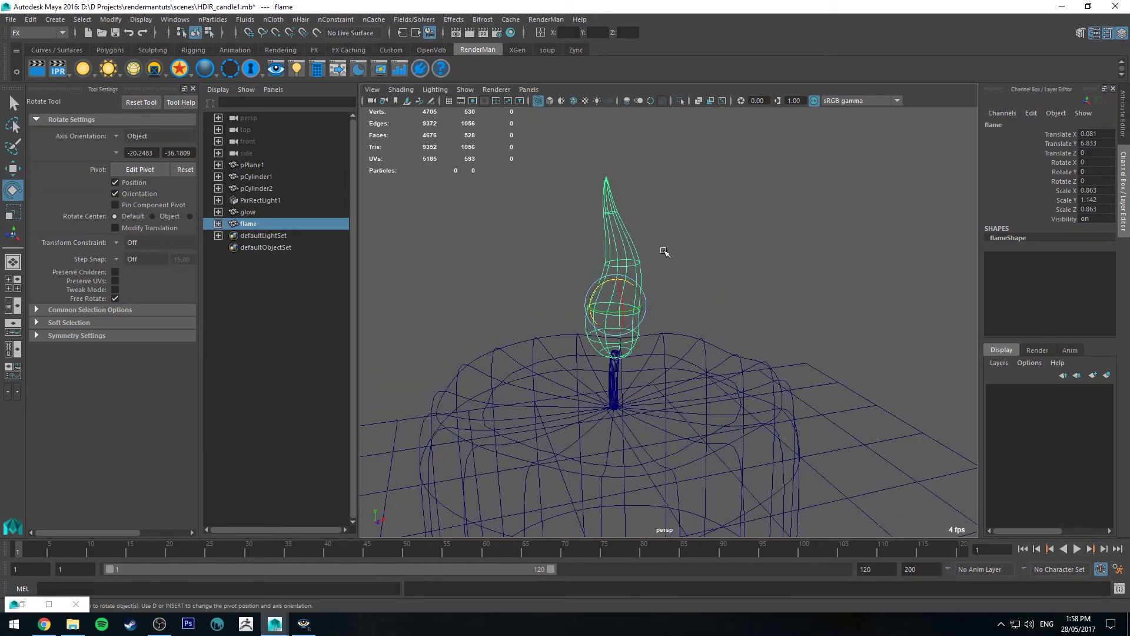
key(r)
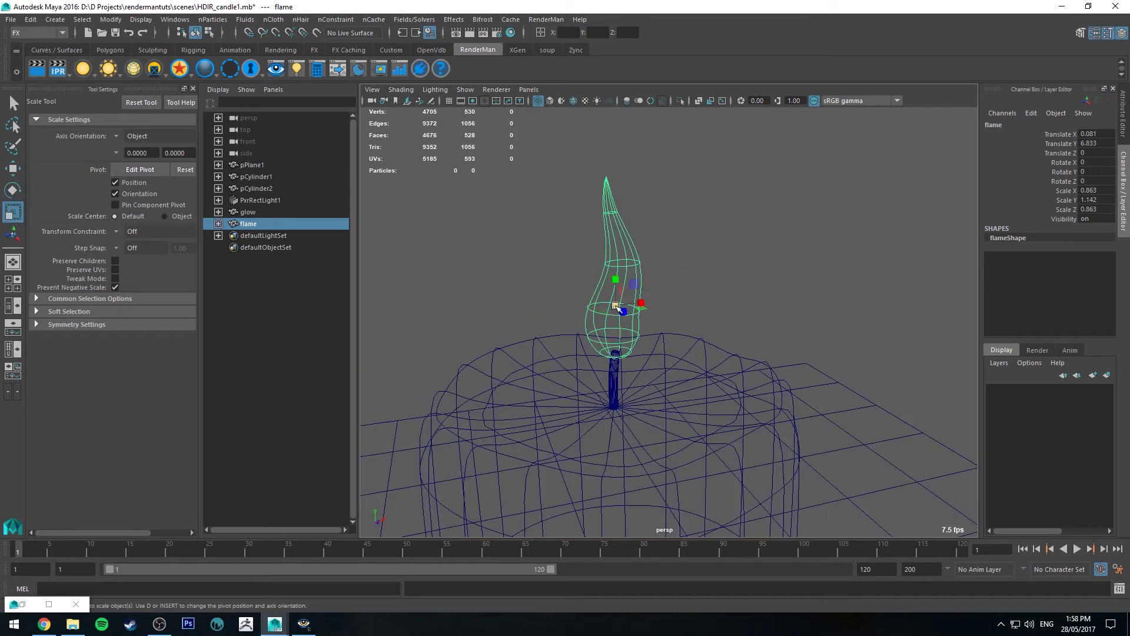
drag(615, 305, 637, 285)
Orbit around the candle and select the larger glow mesh.
key(e)
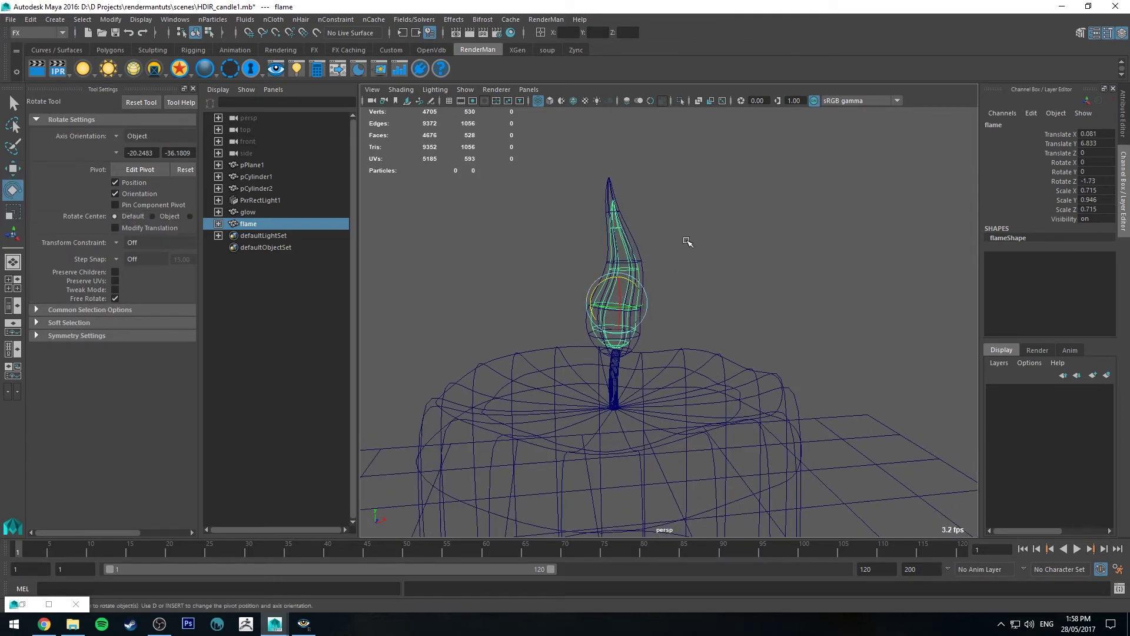
click(623, 240)
scroll(623, 240, up, 5)
right_click(612, 207)
click(668, 132)
key(w)
scroll(669, 132, down, 5)
alt+drag(668, 132, 667, 255)
key(q)
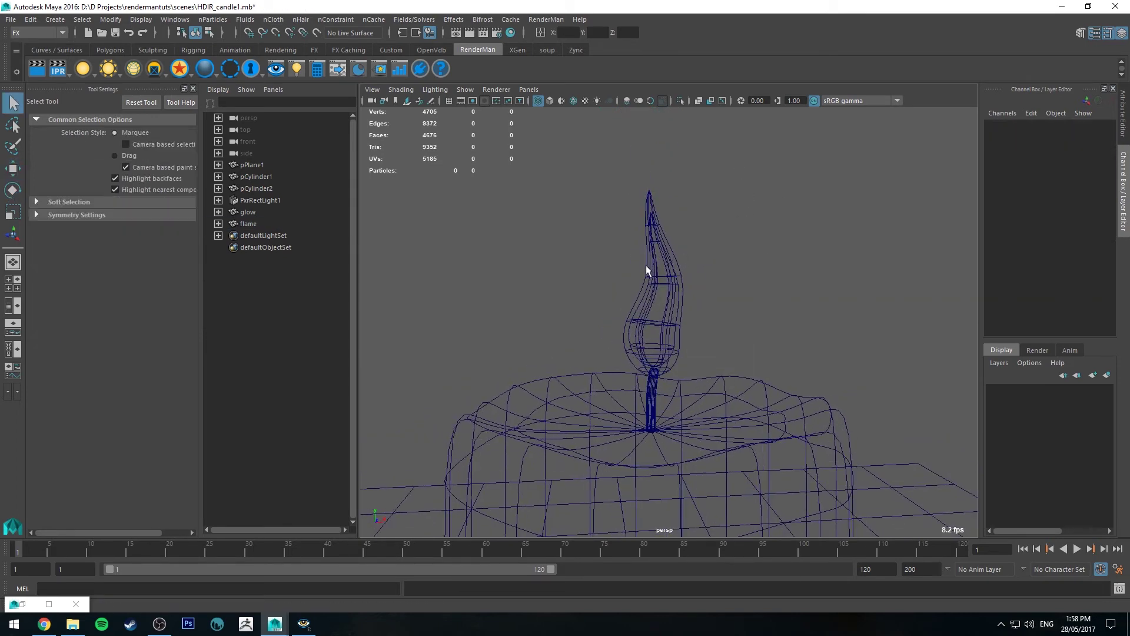
click(646, 271)
Assign a PxrVolume material to the glow mesh and show its PxrVolume1 settings.
click(548, 101)
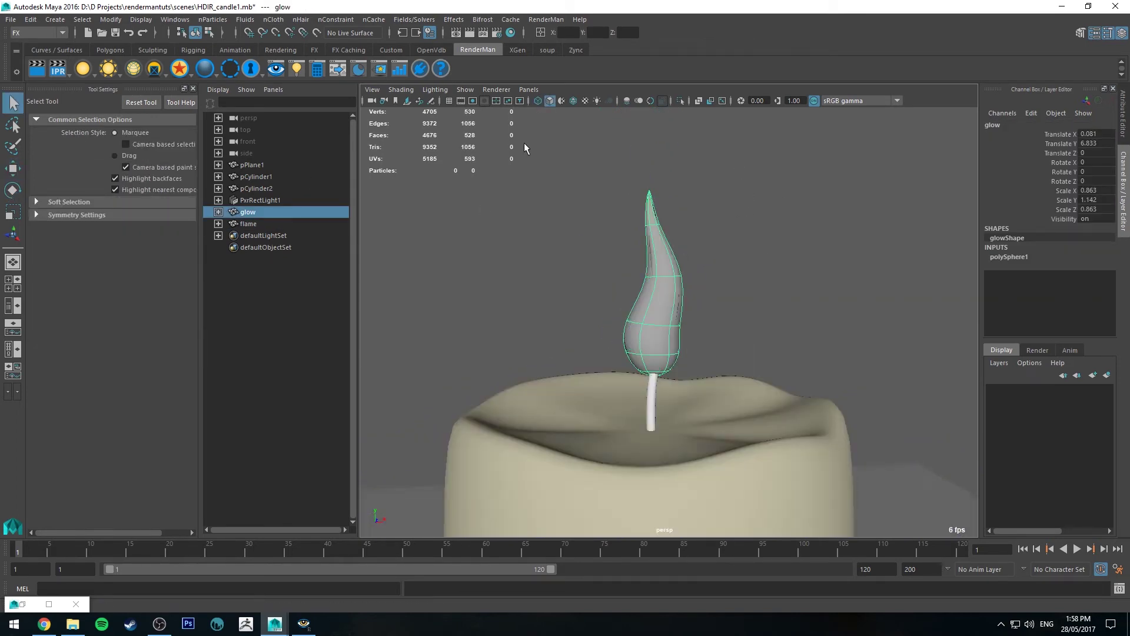
right_click(205, 72)
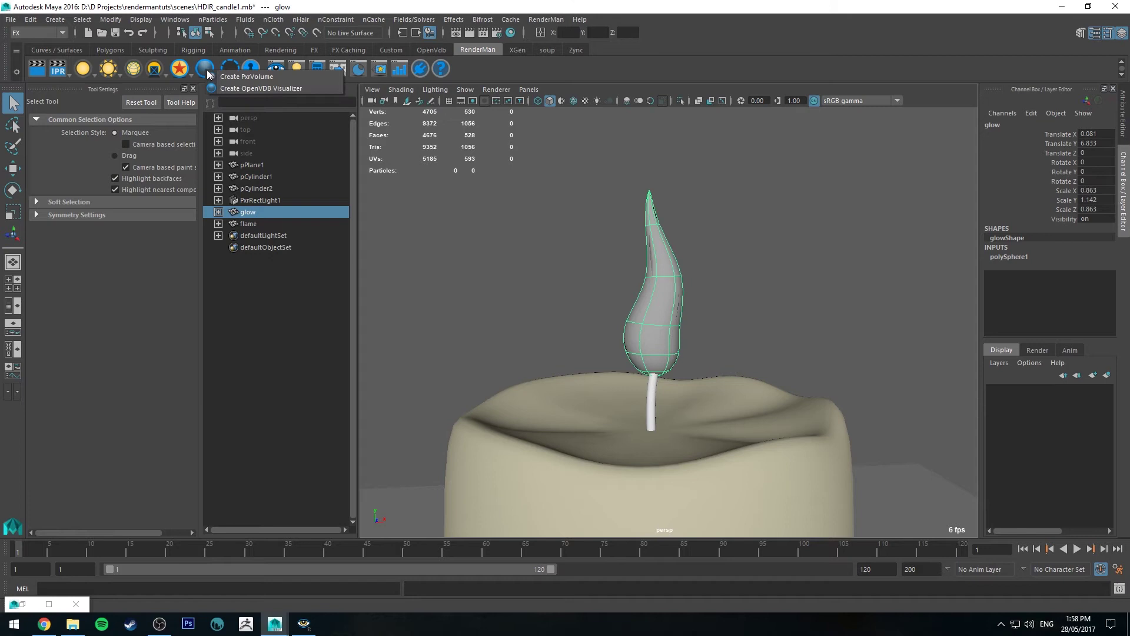
click(234, 77)
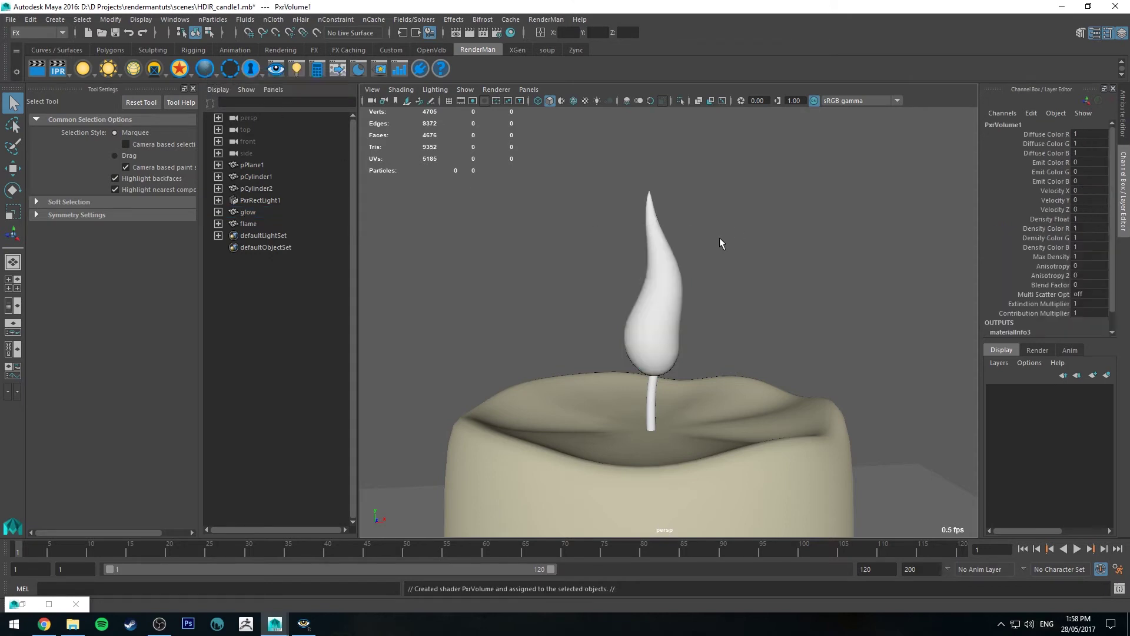
click(1124, 120)
click(1025, 124)
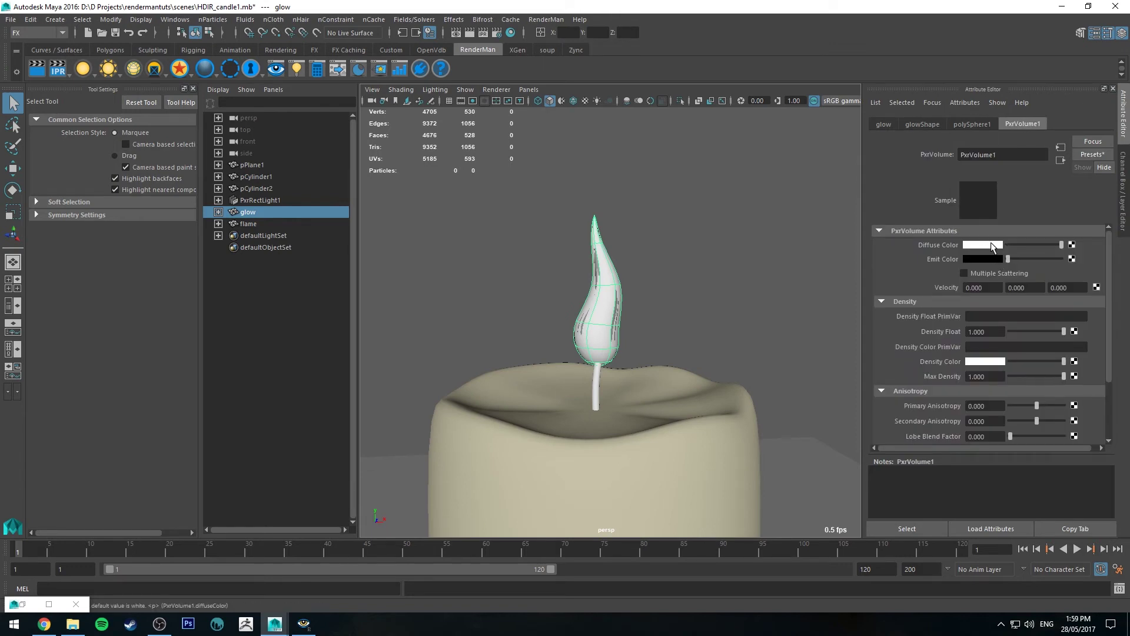
Set PxrVolume1's diffuse and emit colours to orange and density float to 0.1.
click(992, 245)
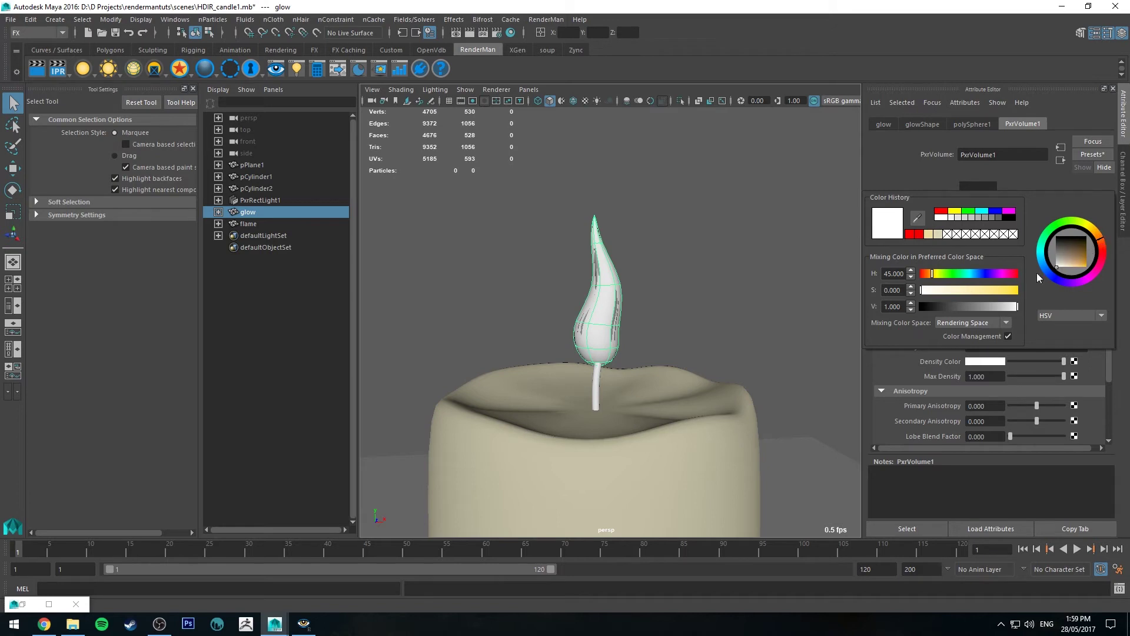
drag(1089, 262, 1108, 251)
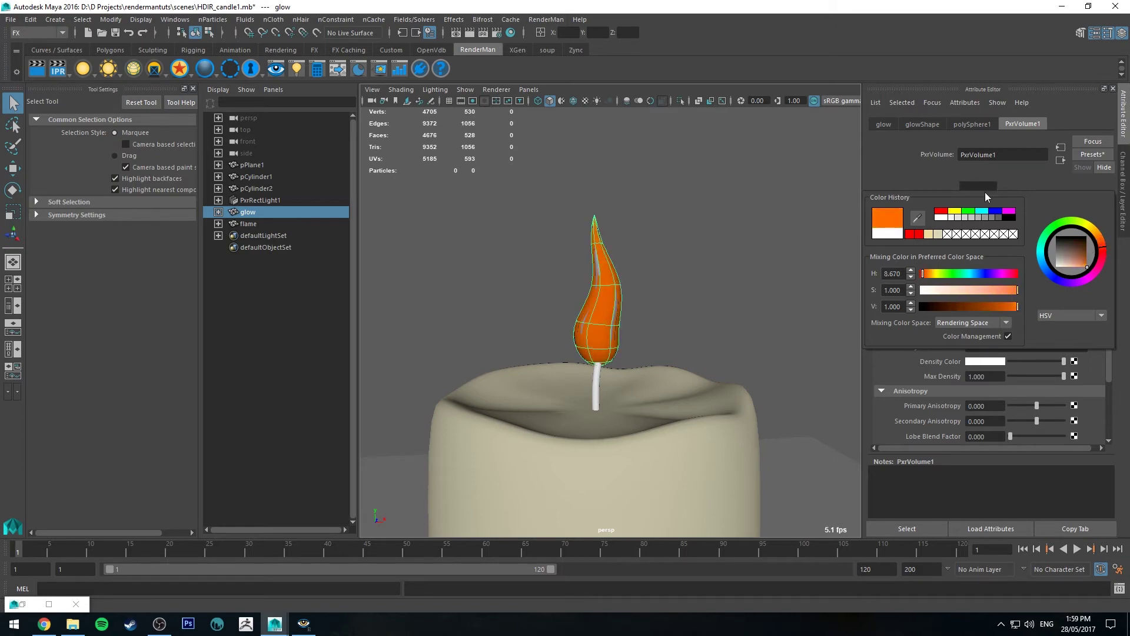
click(991, 256)
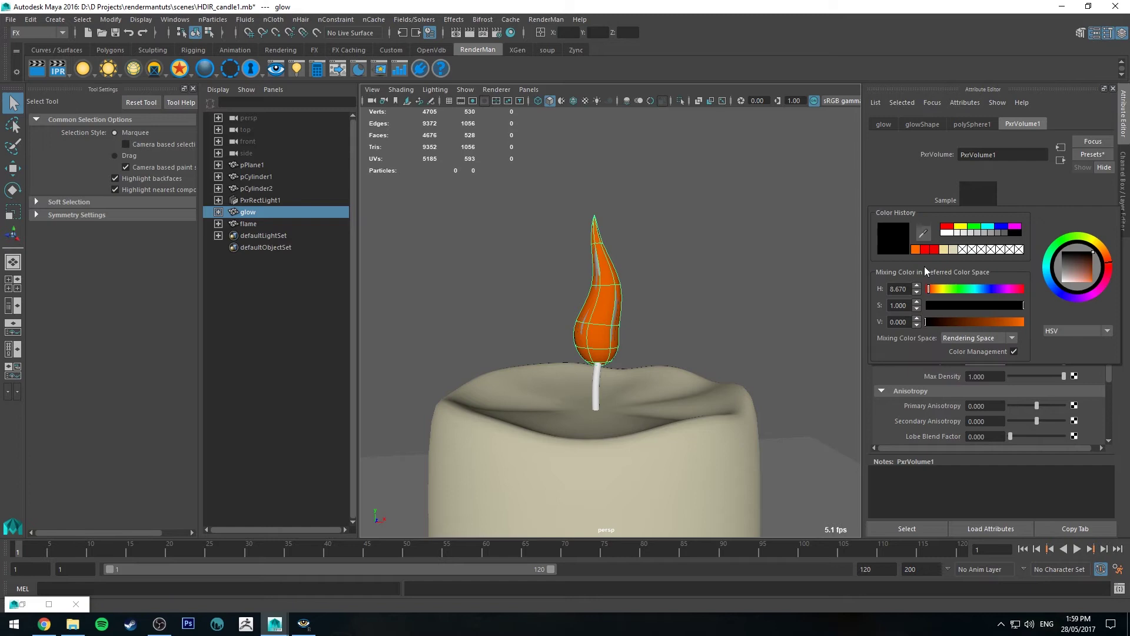
click(916, 249)
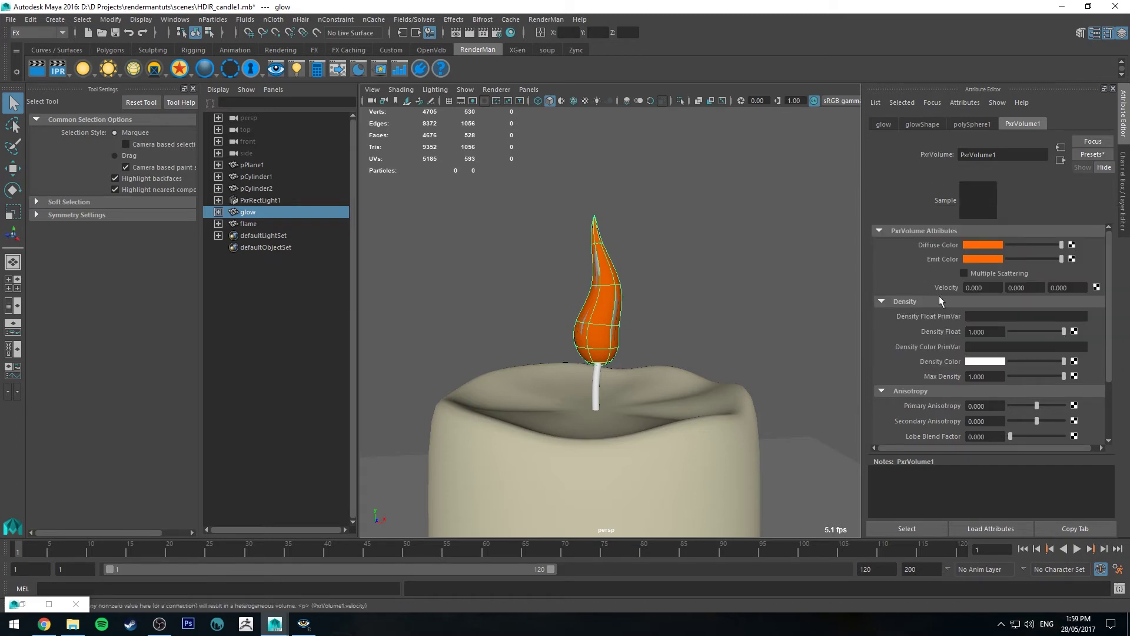
click(978, 331)
text(0.1)
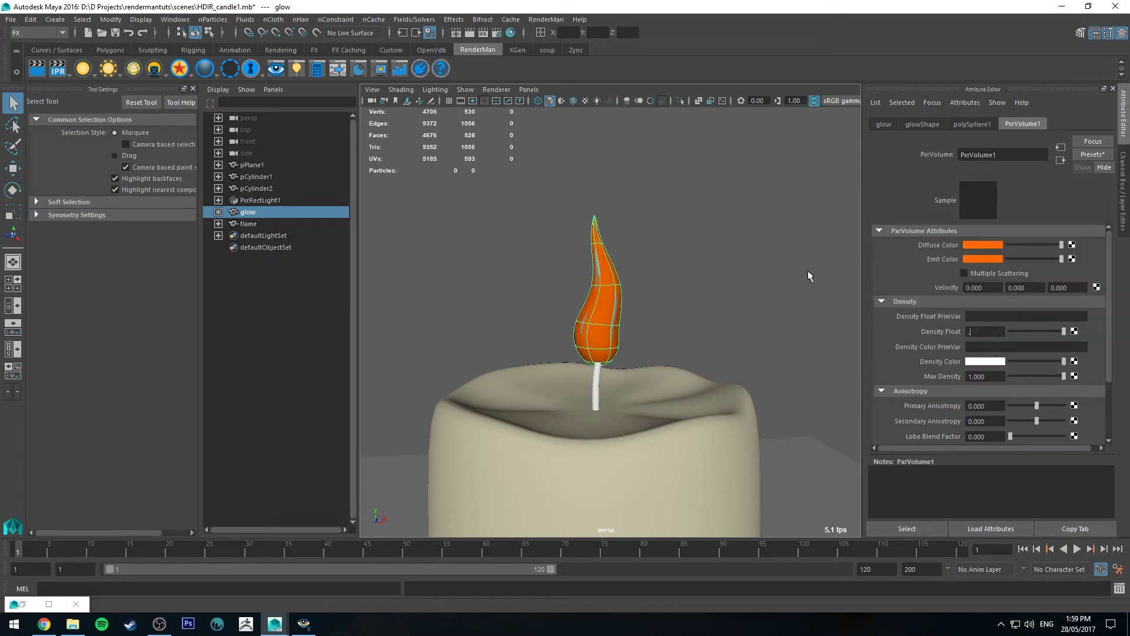
key(Return)
Turn the flame mesh into a PxrMeshLight and rename it flameLight.
click(248, 224)
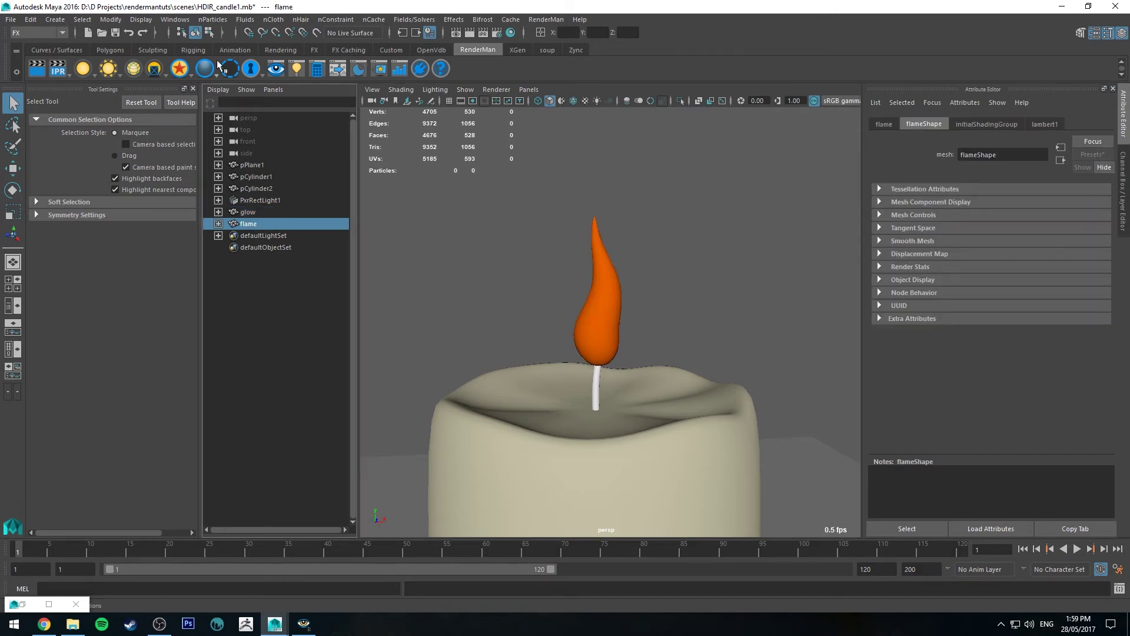
click(135, 69)
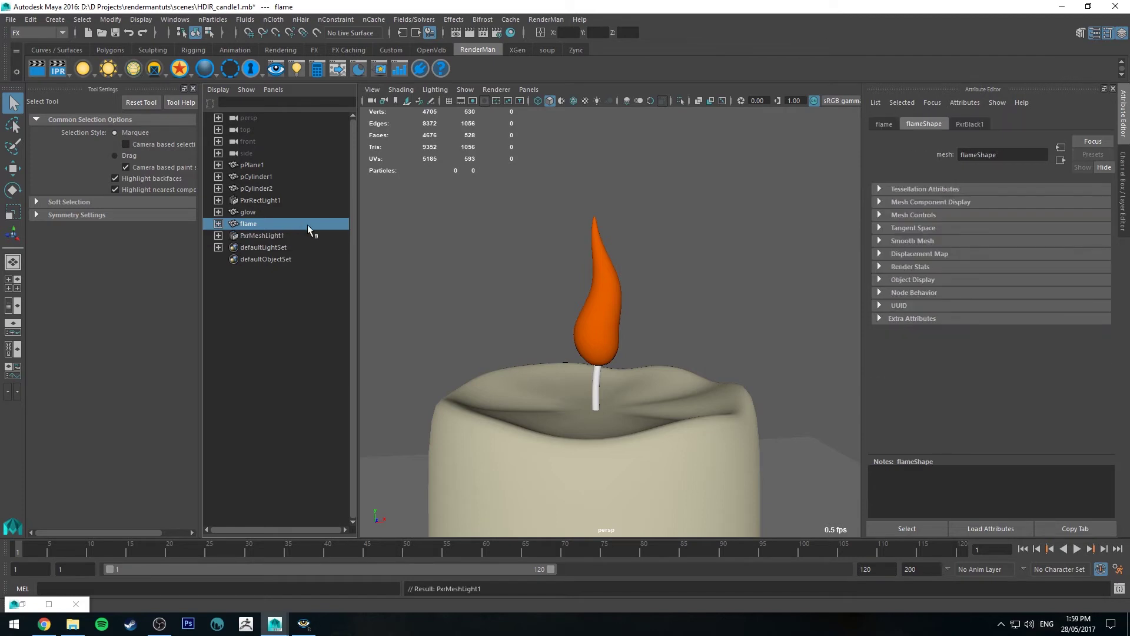
double_click(256, 236)
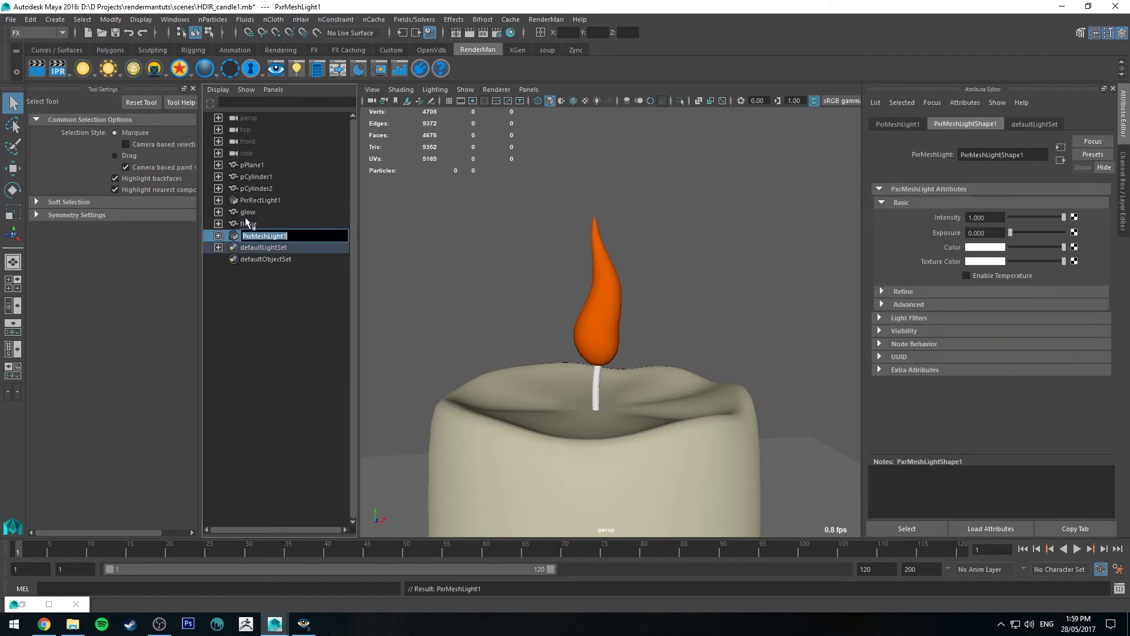
text(flame)
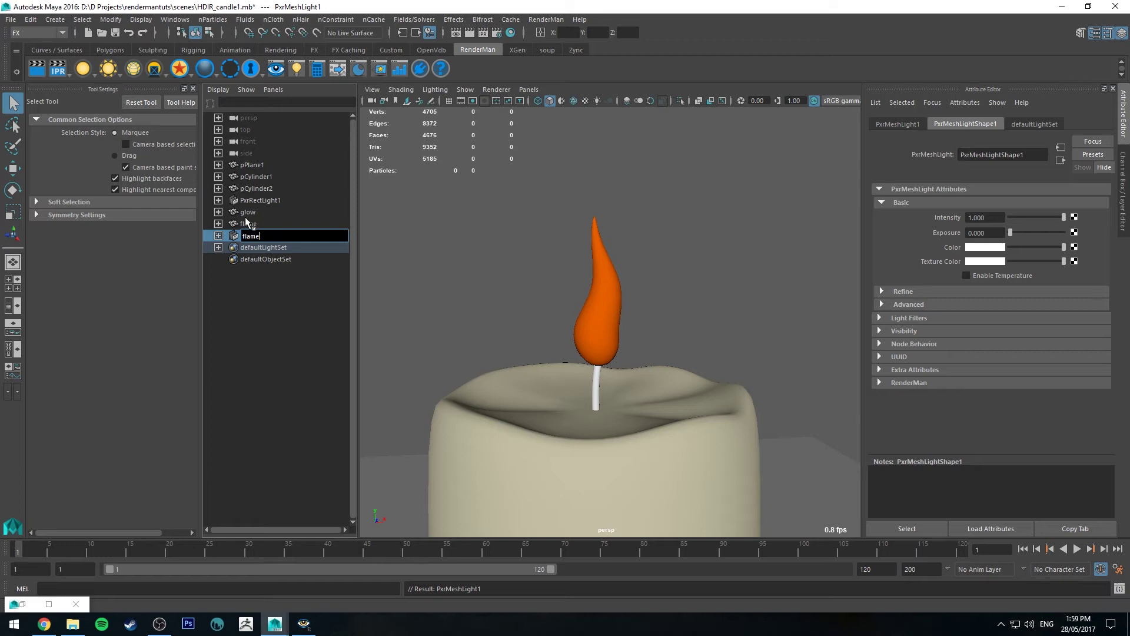
text(Light)
key(Return)
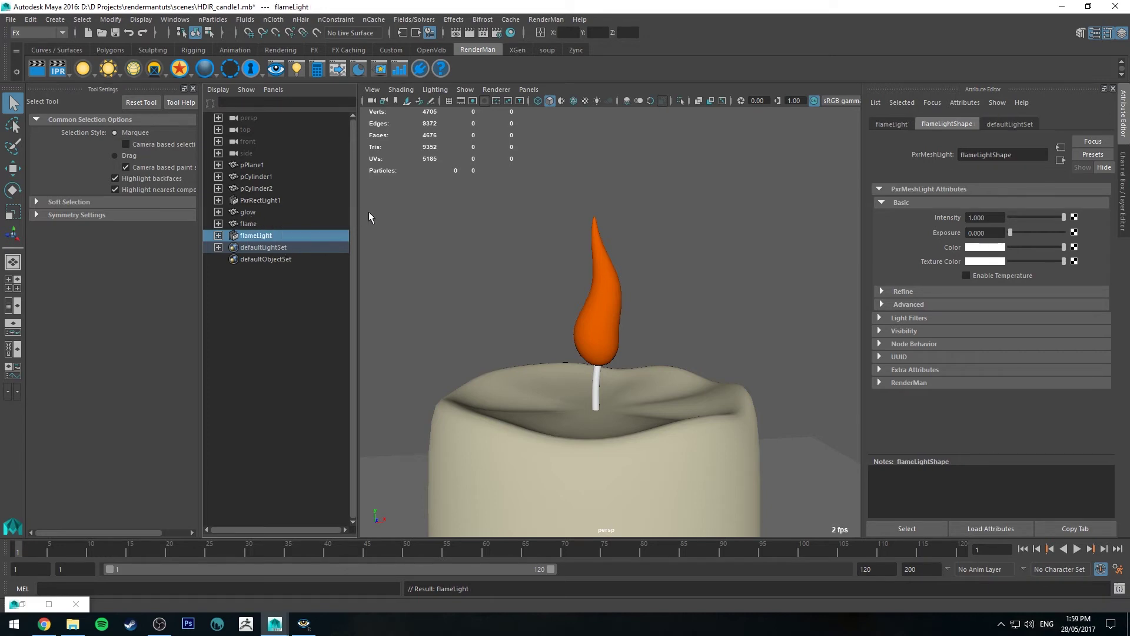
Set flameLight's colour to the recent yellow, then clear the selection.
click(992, 247)
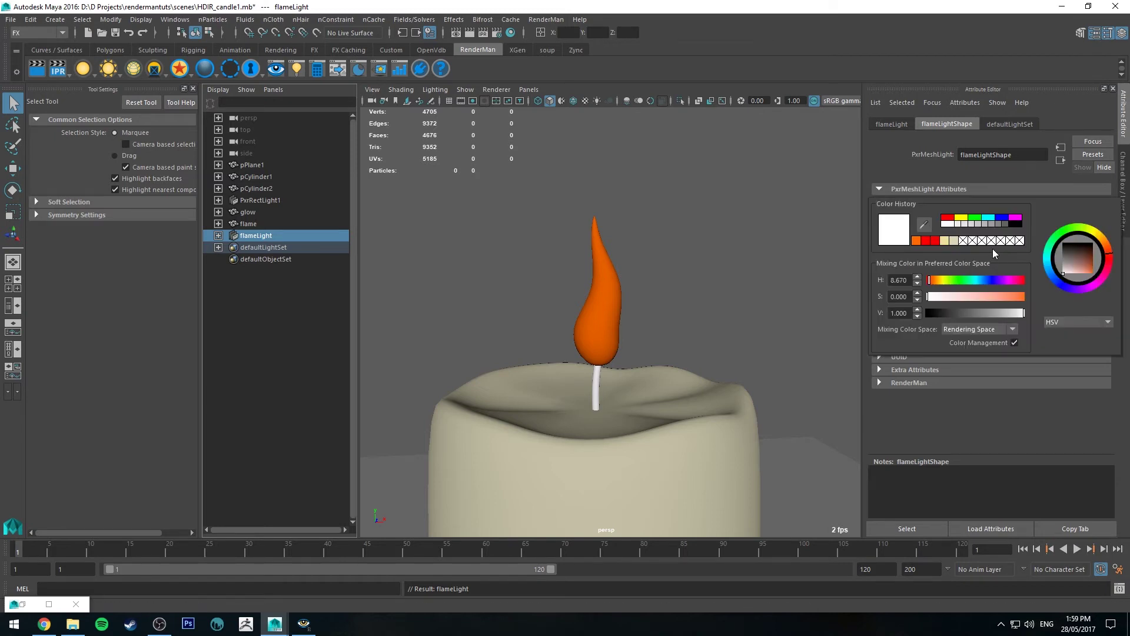
click(962, 217)
click(599, 239)
click(675, 250)
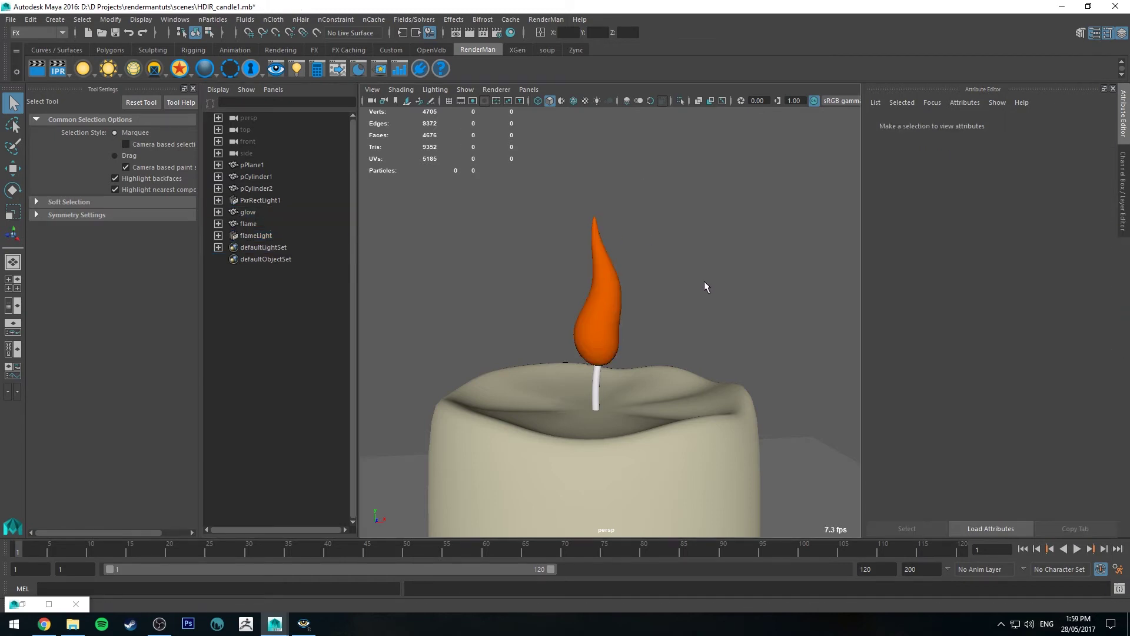
scroll(706, 287, down, 2)
Start a RenderMan IPR render docked beside Maya and move the flame slightly.
click(58, 69)
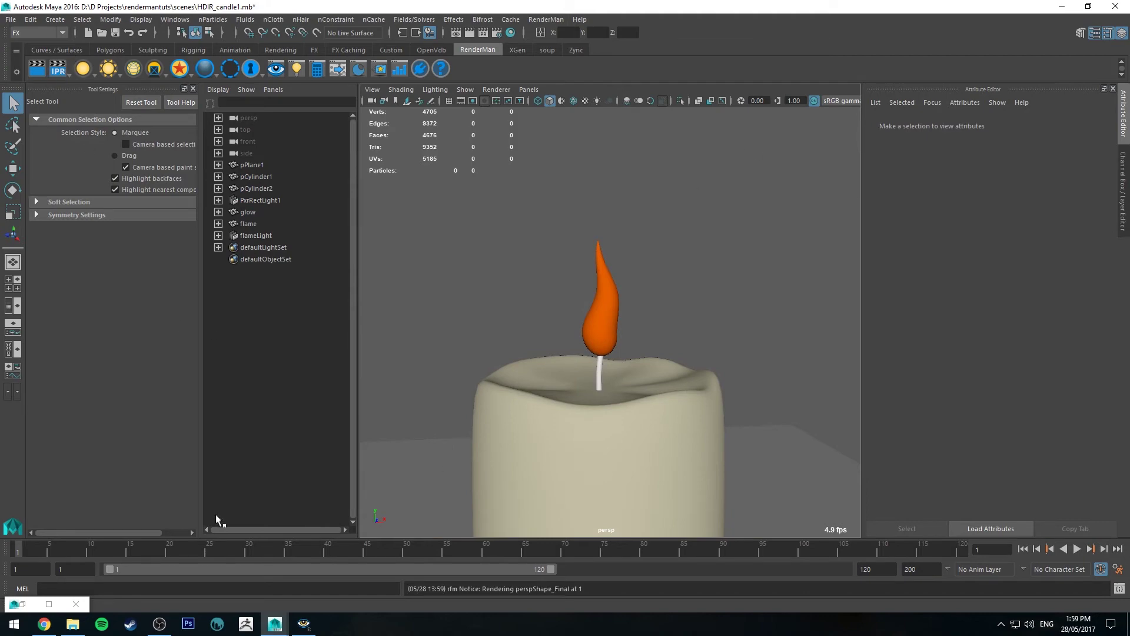
key(super+Left)
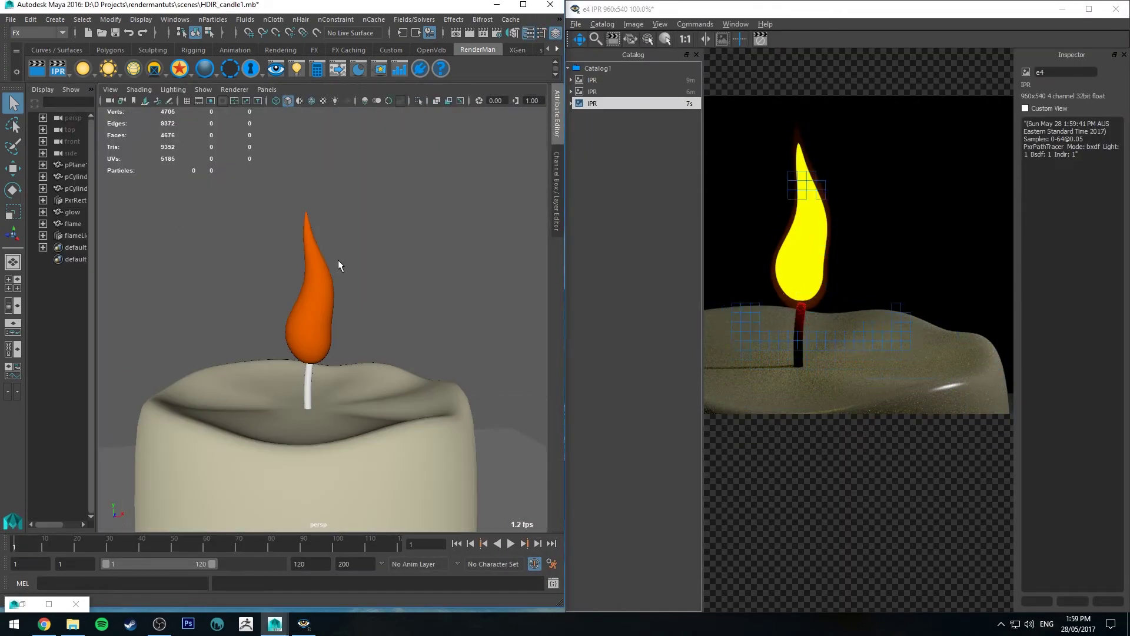
click(74, 224)
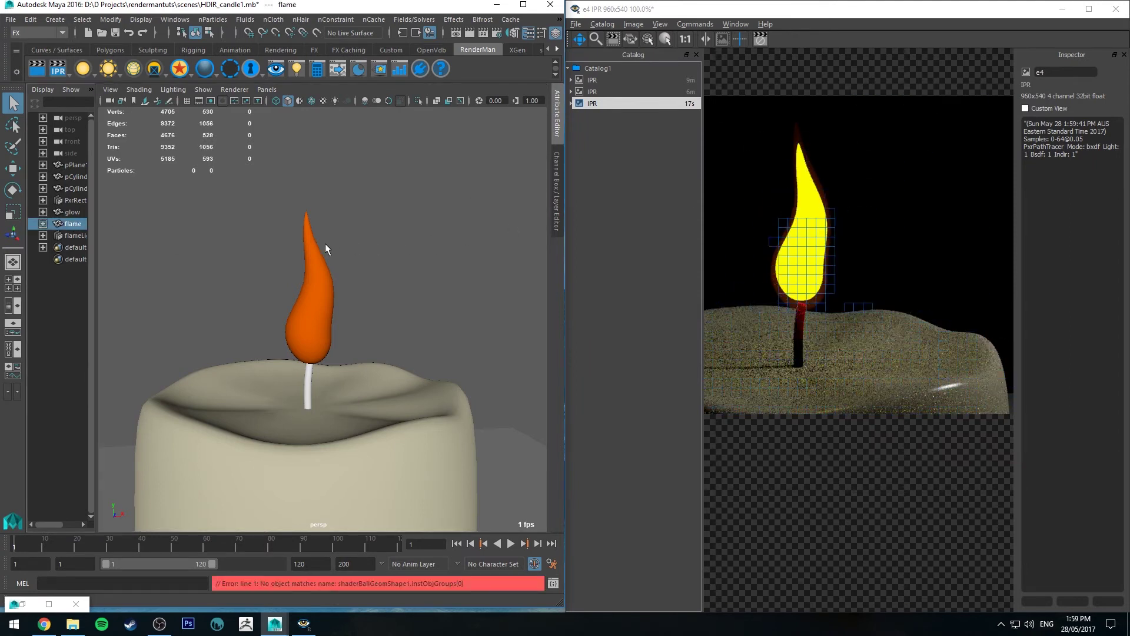
key(e)
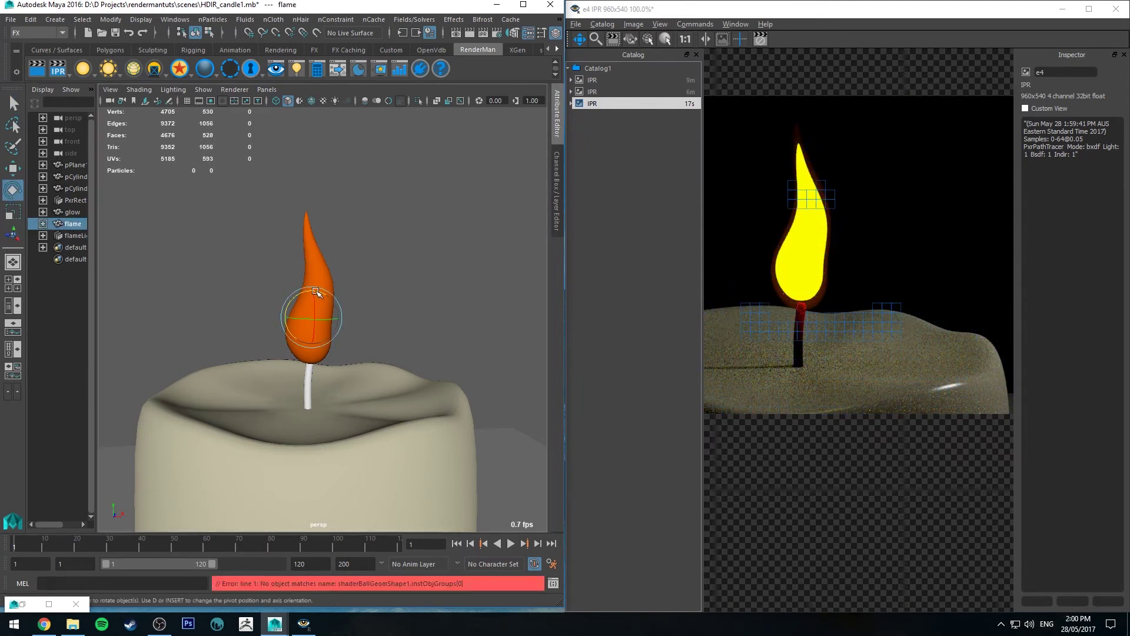
key(w)
key(4)
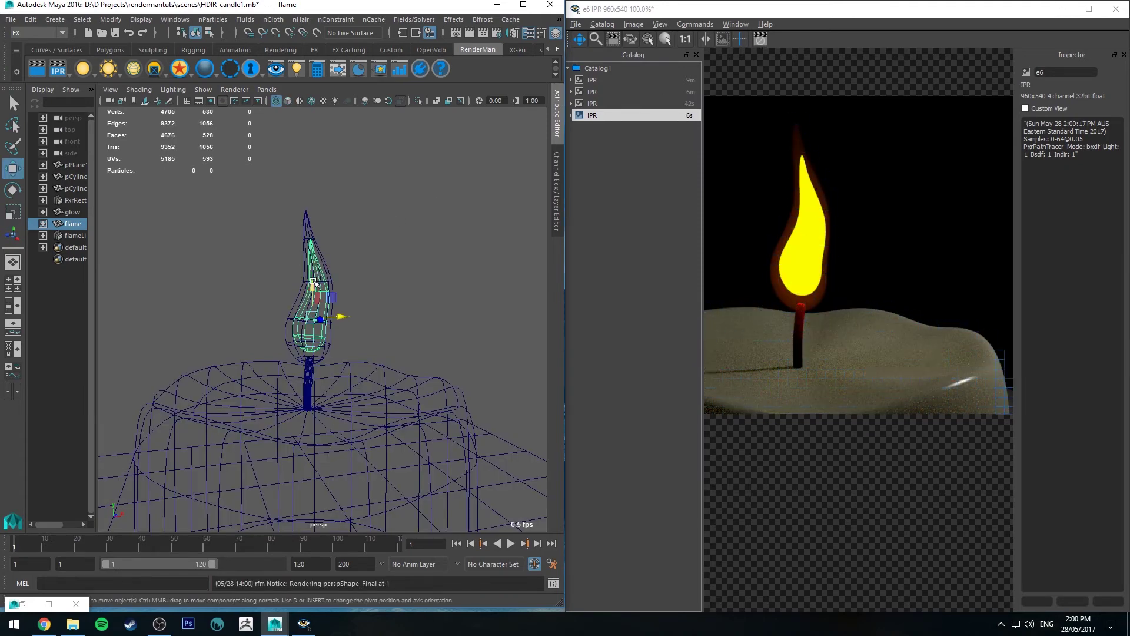
drag(315, 284, 315, 289)
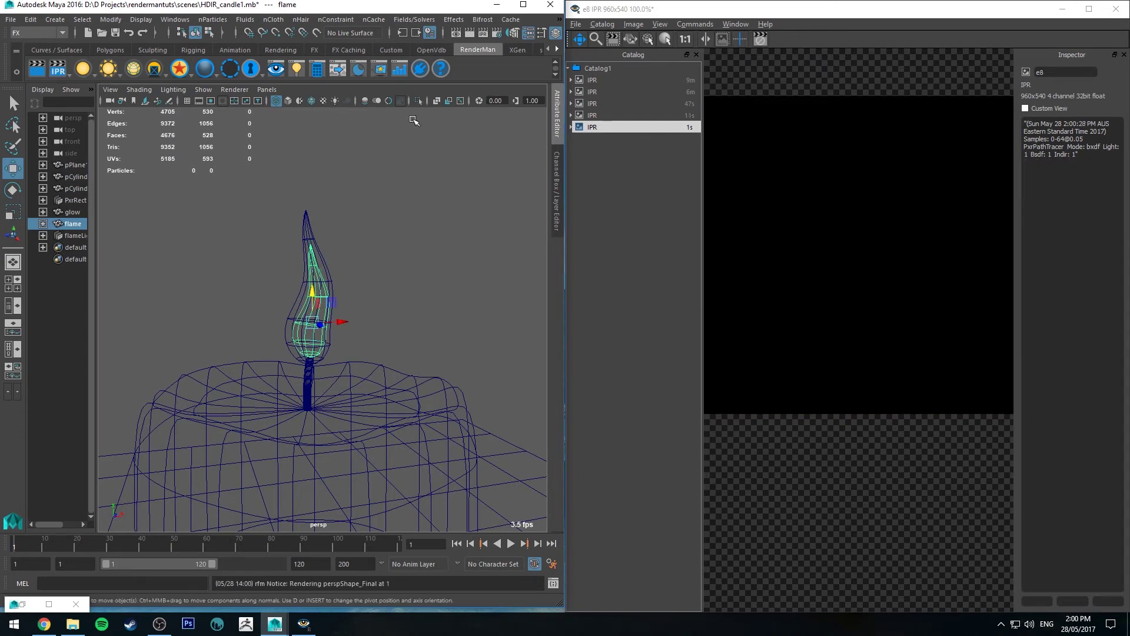
scroll(389, 263, down, 3)
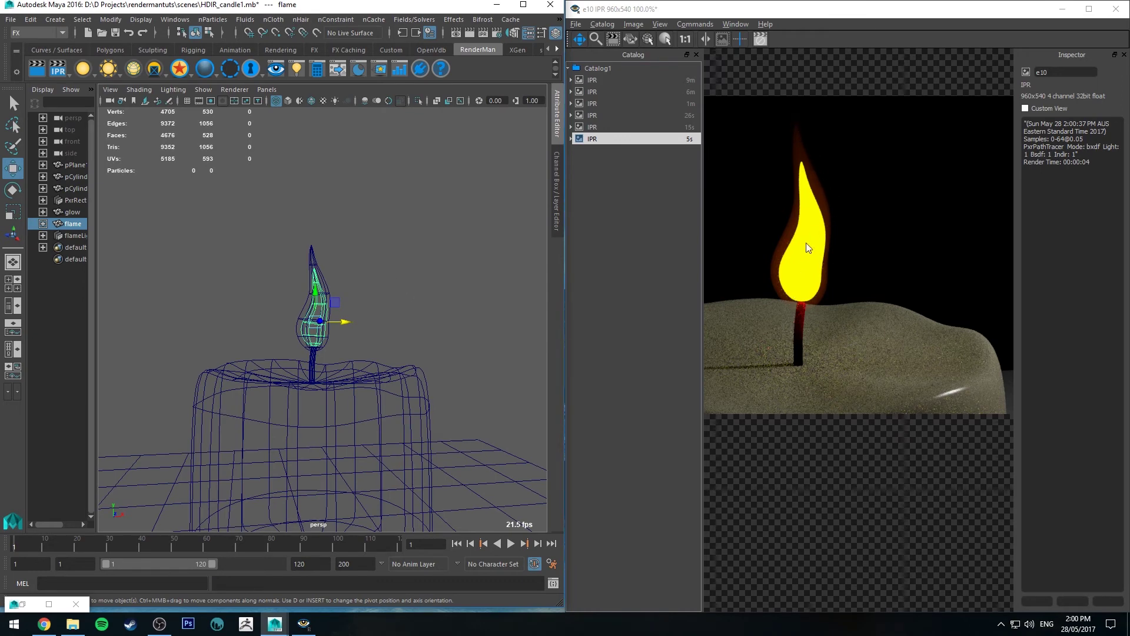
Tilt the view down onto the candle and toggle the rect light's visibility to compare.
alt+drag(412, 306, 434, 288)
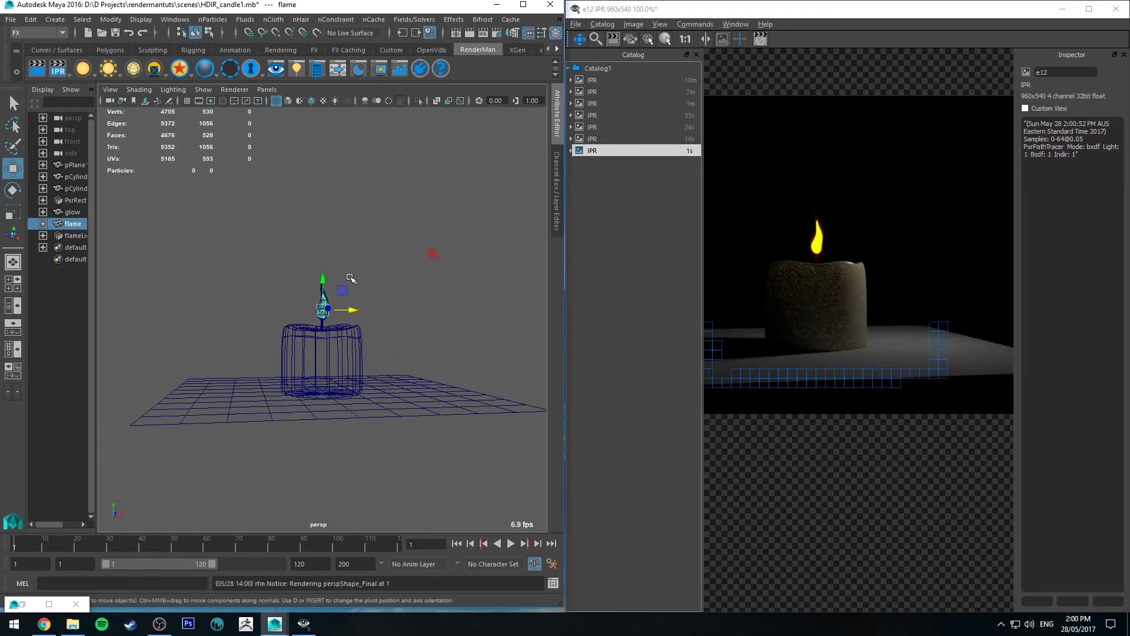
alt+drag(354, 282, 332, 303)
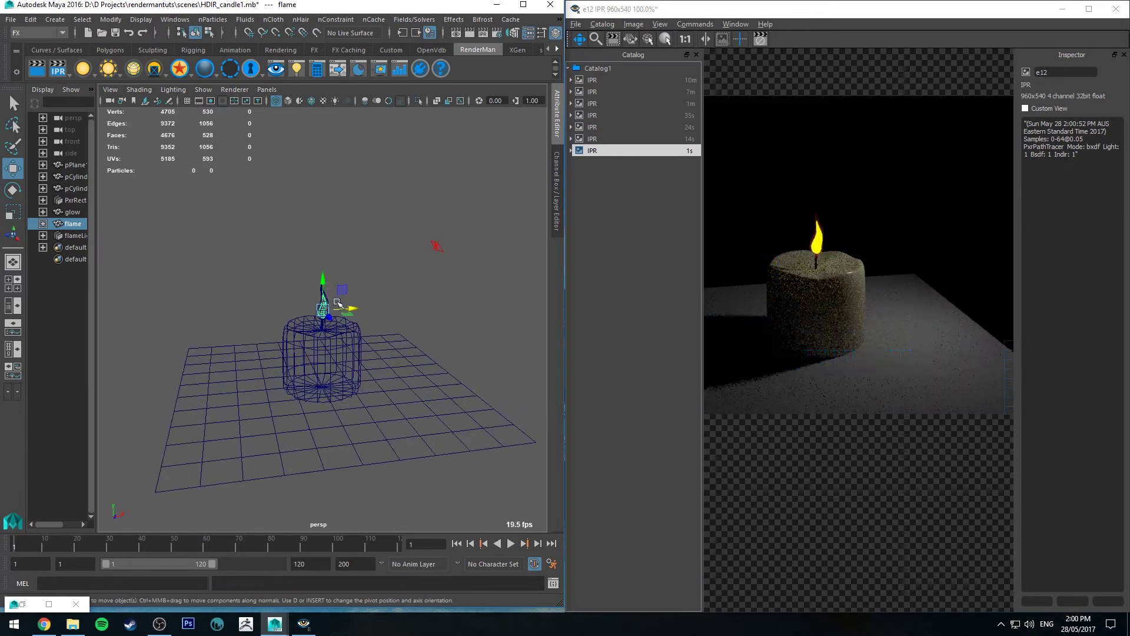
click(437, 246)
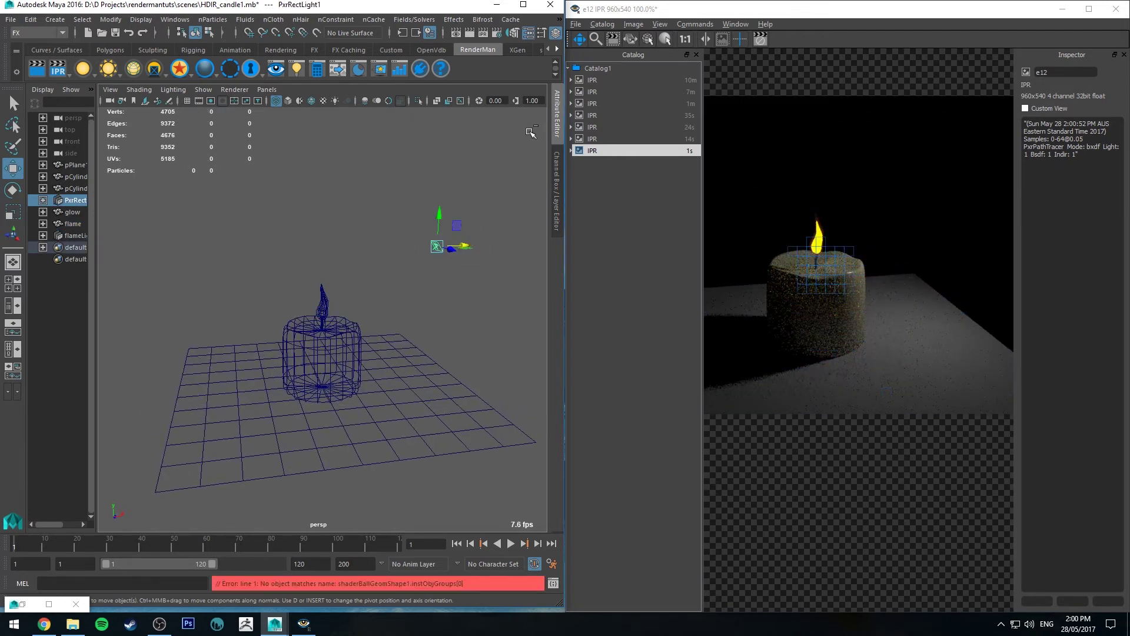
key(ctrl+h)
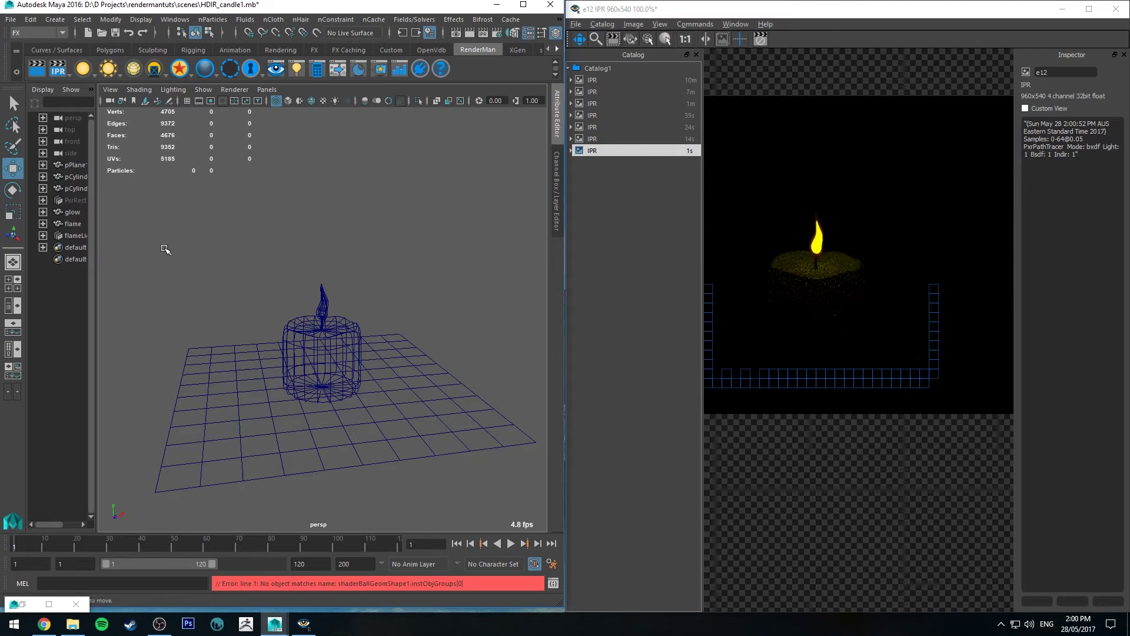
key(ctrl+z)
scroll(359, 271, up, 5)
Create a polygon sphere on the candle top with 10 subdivisions each way.
scroll(370, 288, up, 3)
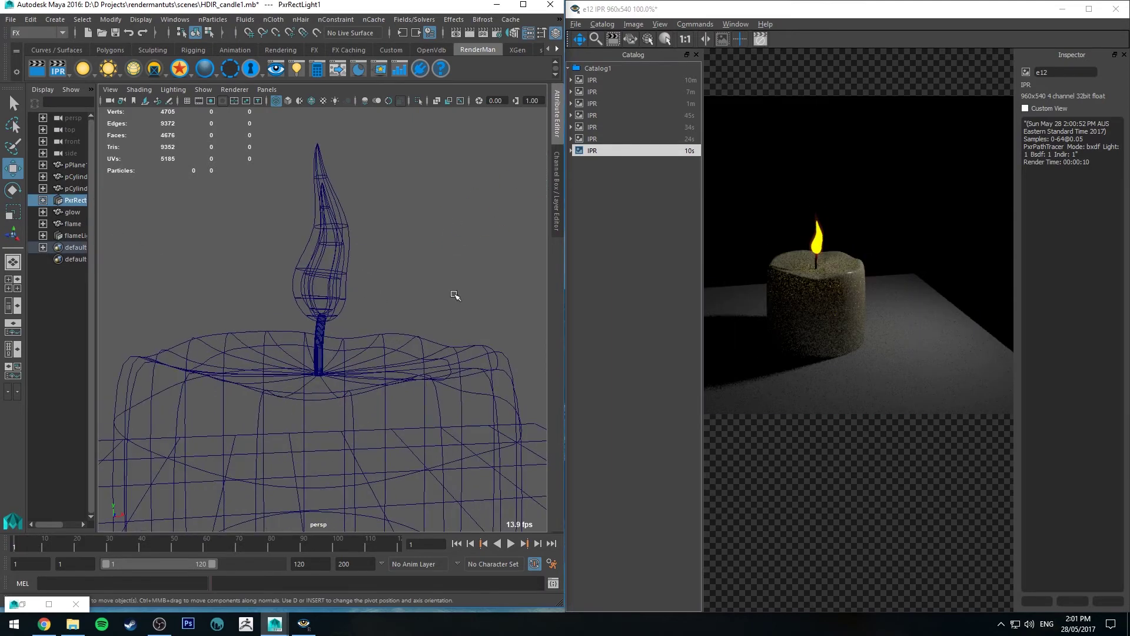
click(288, 100)
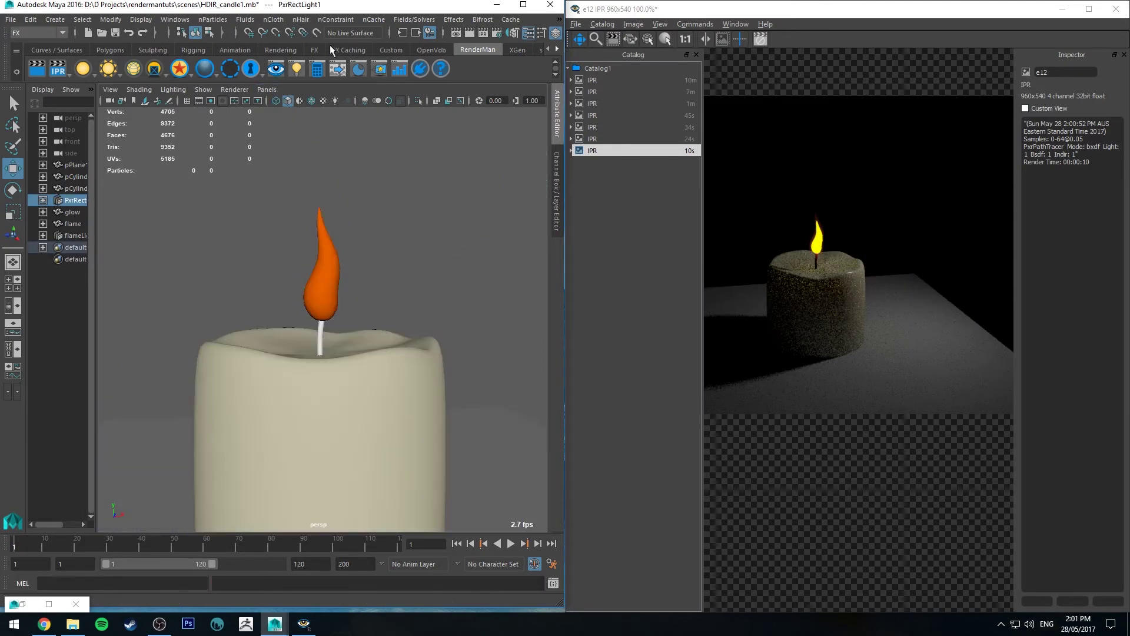
click(110, 51)
click(117, 71)
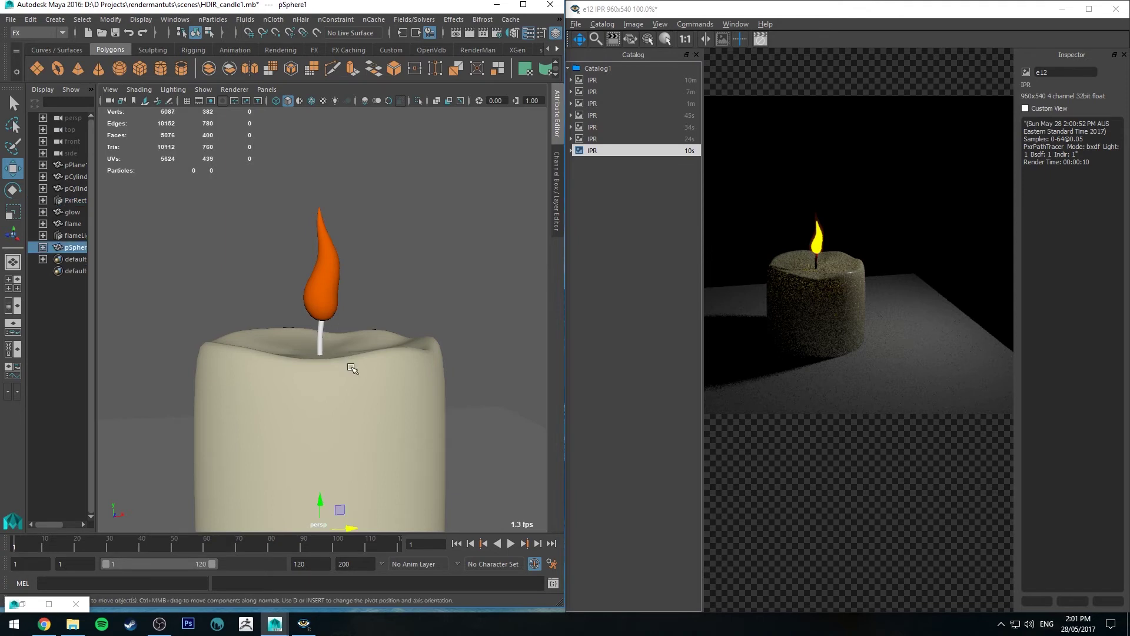
scroll(351, 369, down, 3)
drag(321, 383, 322, 293)
key(e)
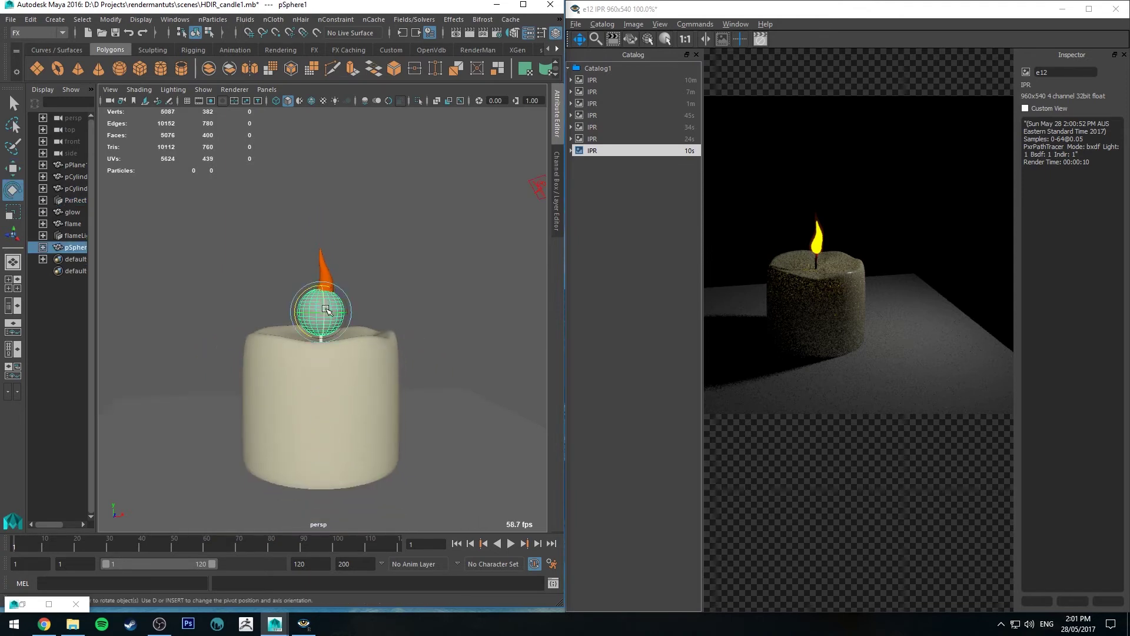
click(555, 200)
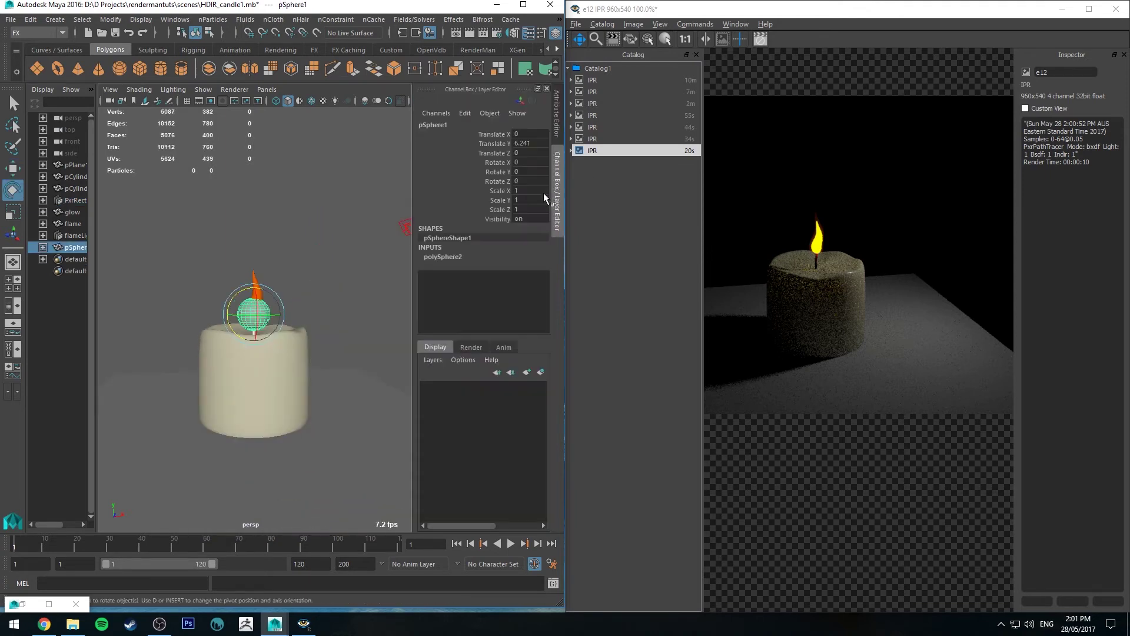
click(454, 257)
click(517, 285)
text(10)
key(Return)
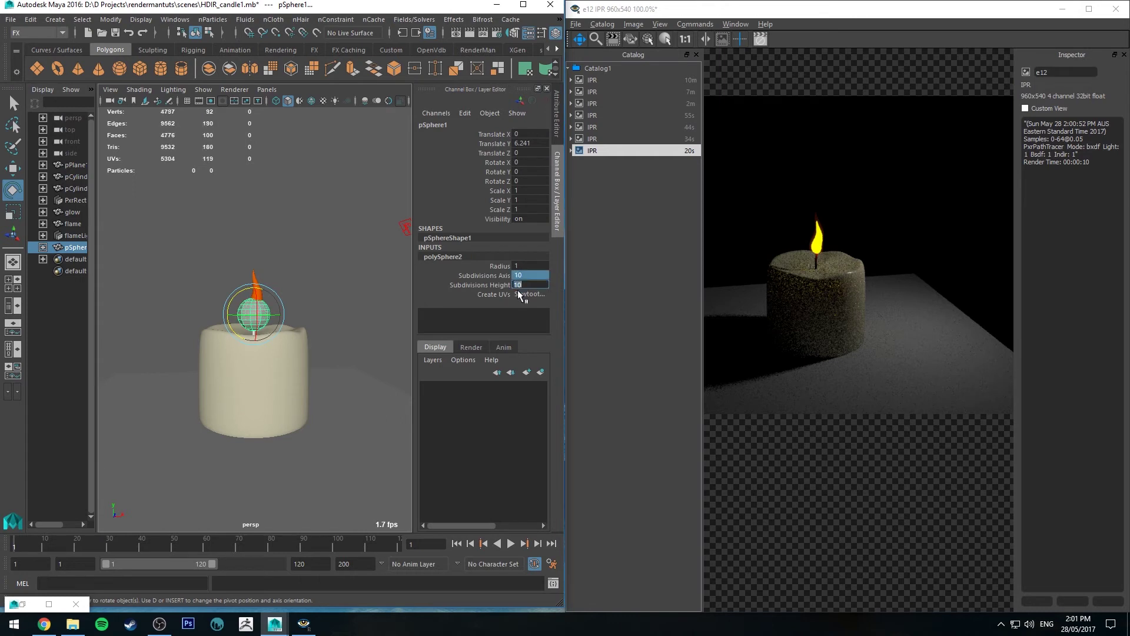
Shrink the sphere to about 0.6, smooth-preview it, and name it flameBlue.
click(331, 275)
click(259, 315)
key(r)
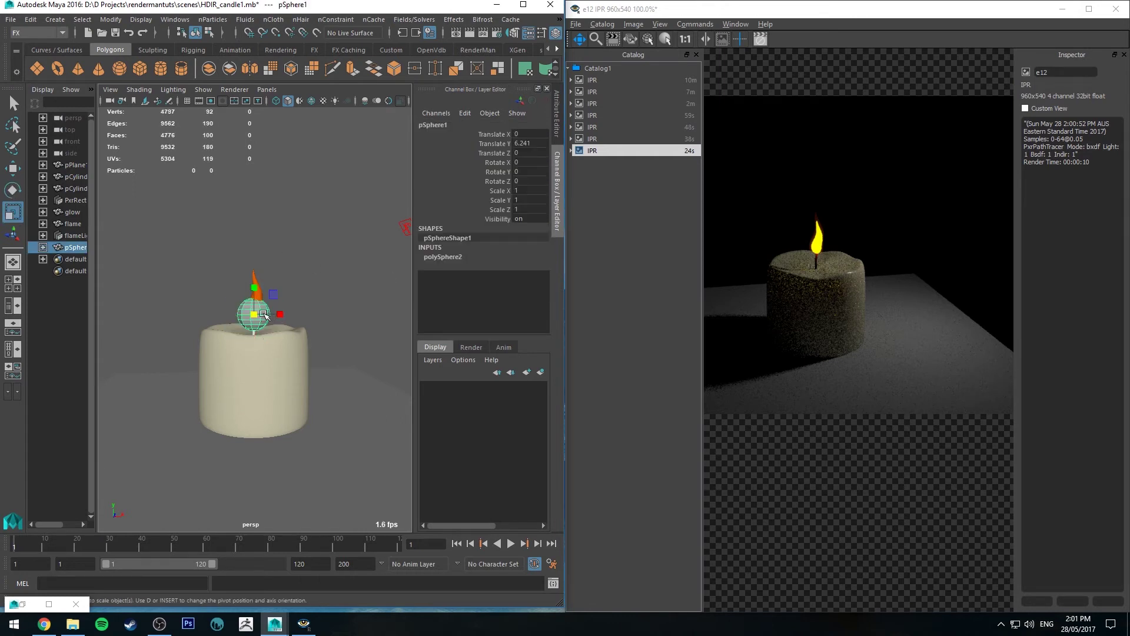
key(3)
drag(262, 318, 209, 317)
key(f)
key(w)
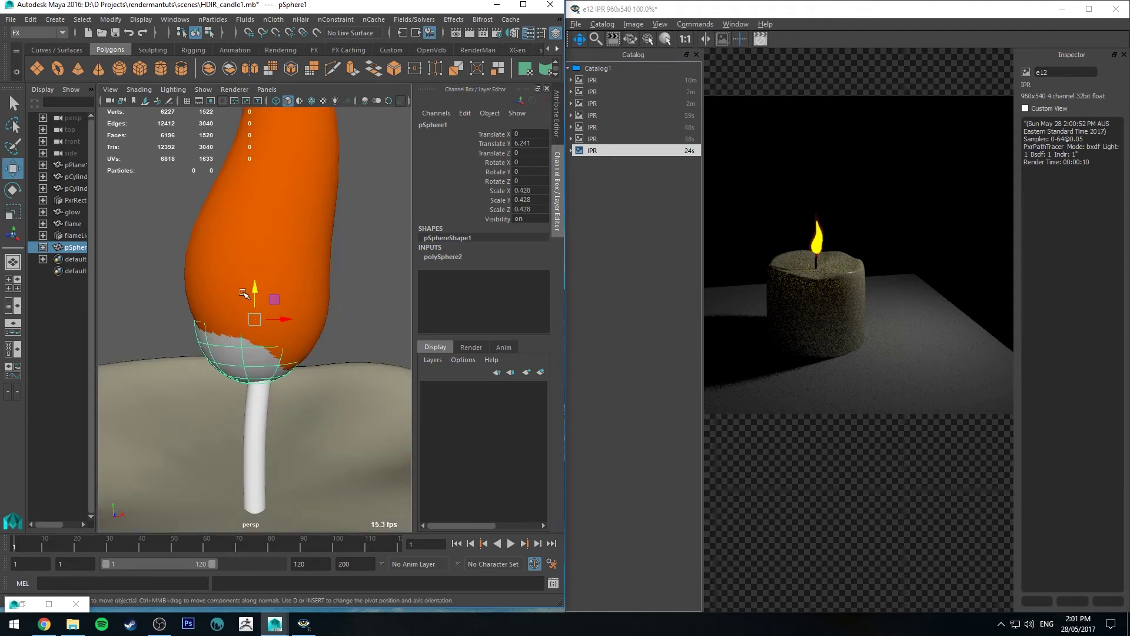
double_click(70, 247)
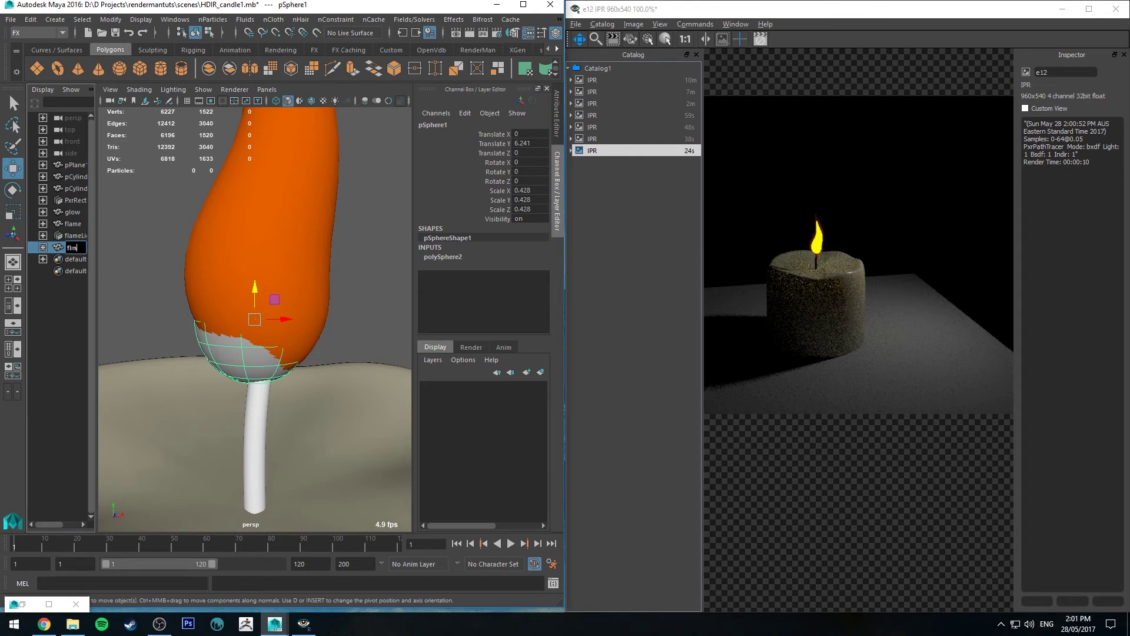
text(flameBlue)
key(Return)
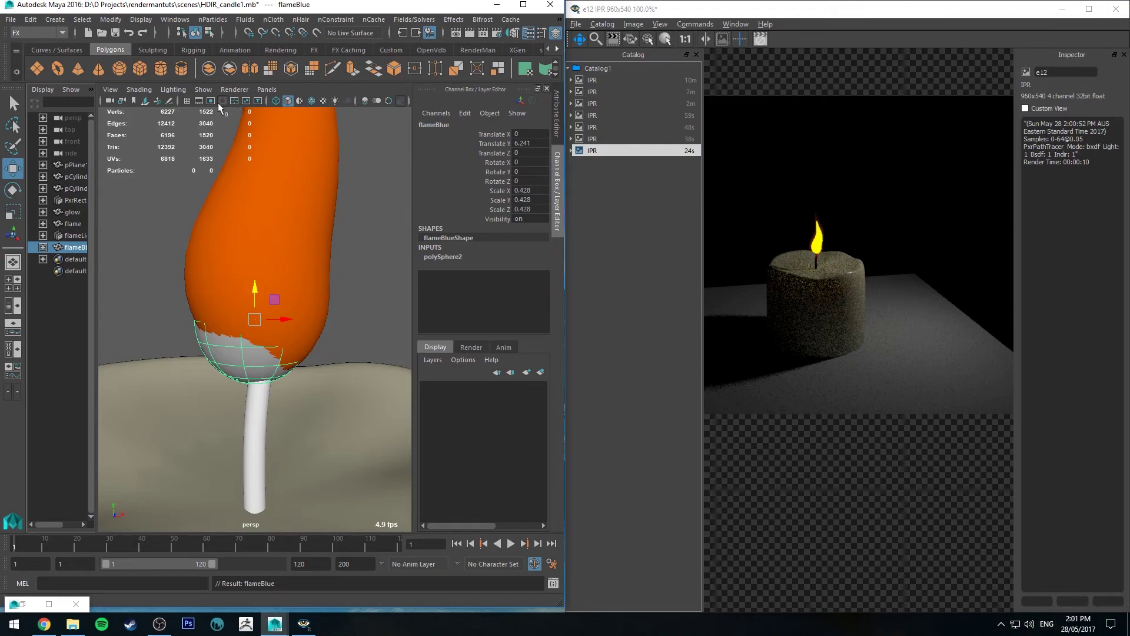
Nudge flameBlue into place around the wick in wireframe, then reselect it.
key(4)
alt+drag(305, 280, 257, 318)
click(258, 318)
key(r)
key(w)
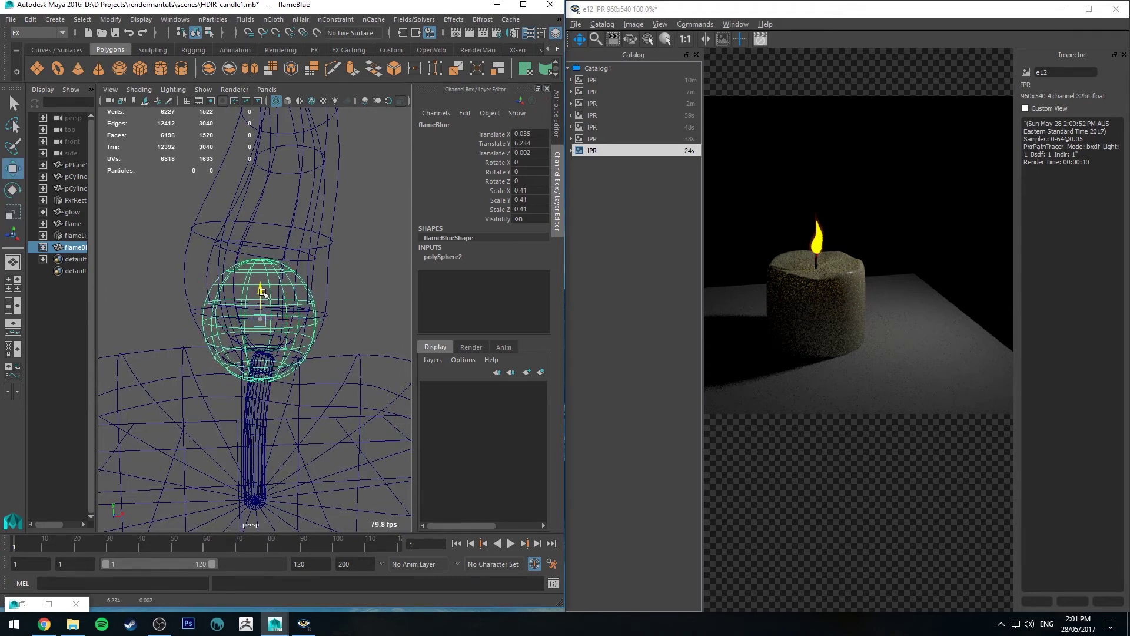
click(181, 328)
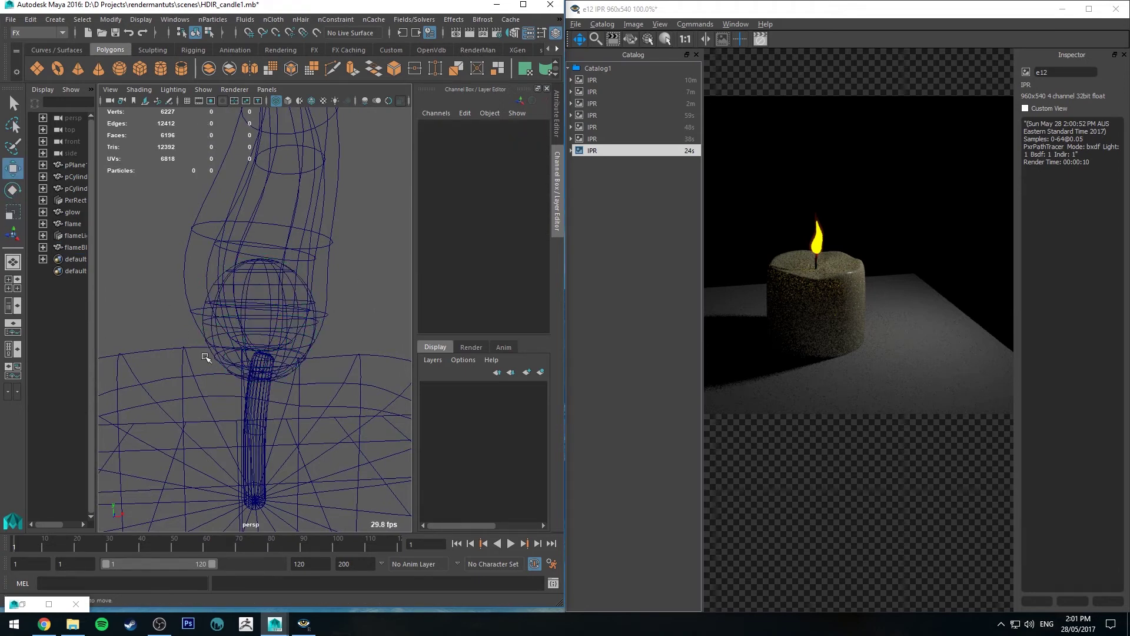
alt+right_drag(366, 324, 271, 324)
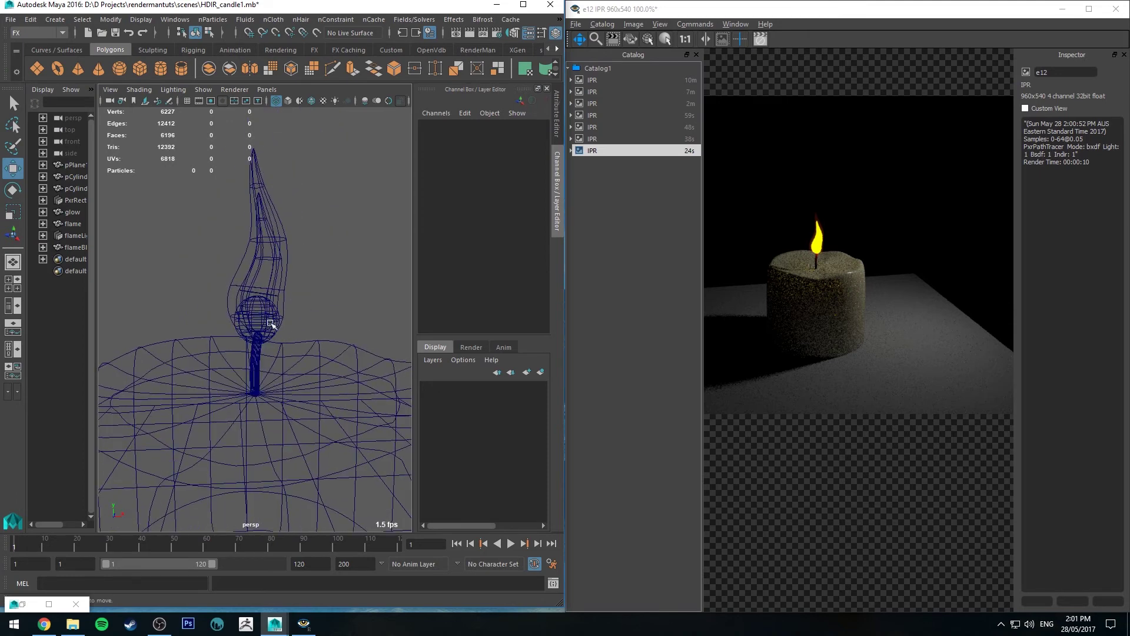
alt+drag(282, 276, 272, 245)
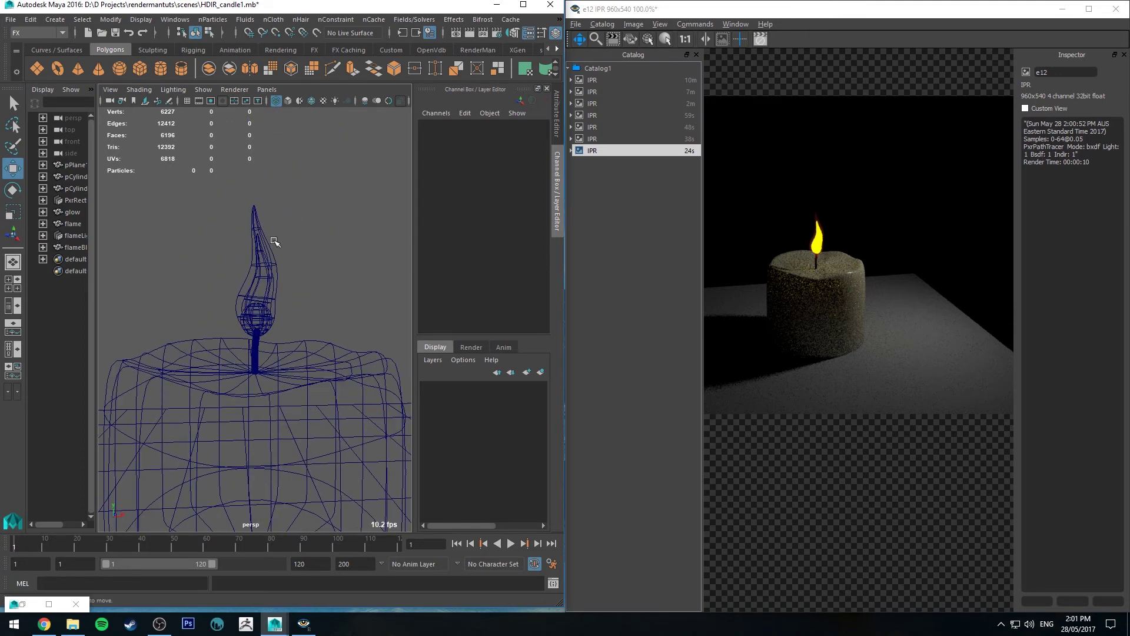
alt+drag(245, 303, 326, 230)
click(207, 380)
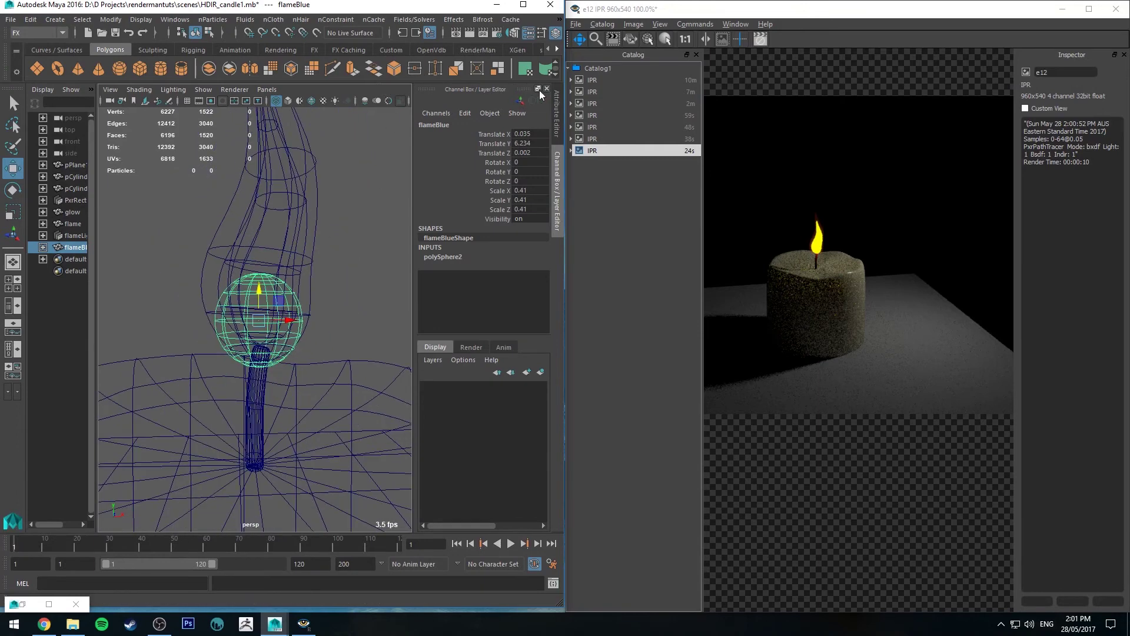
Assign a new PxrVolume shader to flameBlue and name it flameBlue1.
click(479, 51)
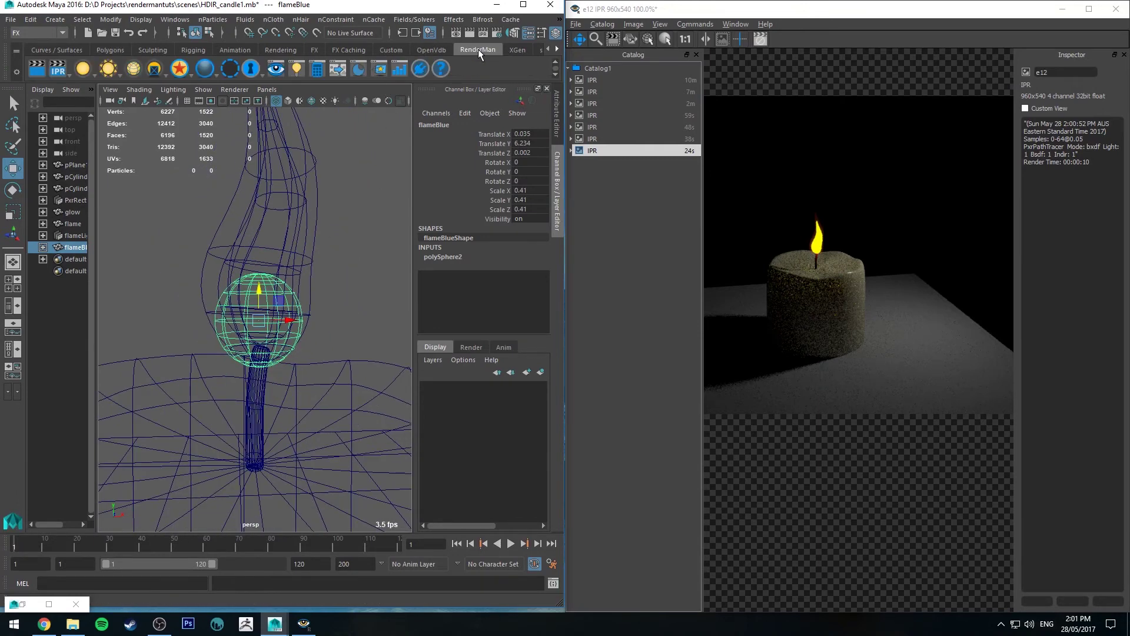
click(204, 69)
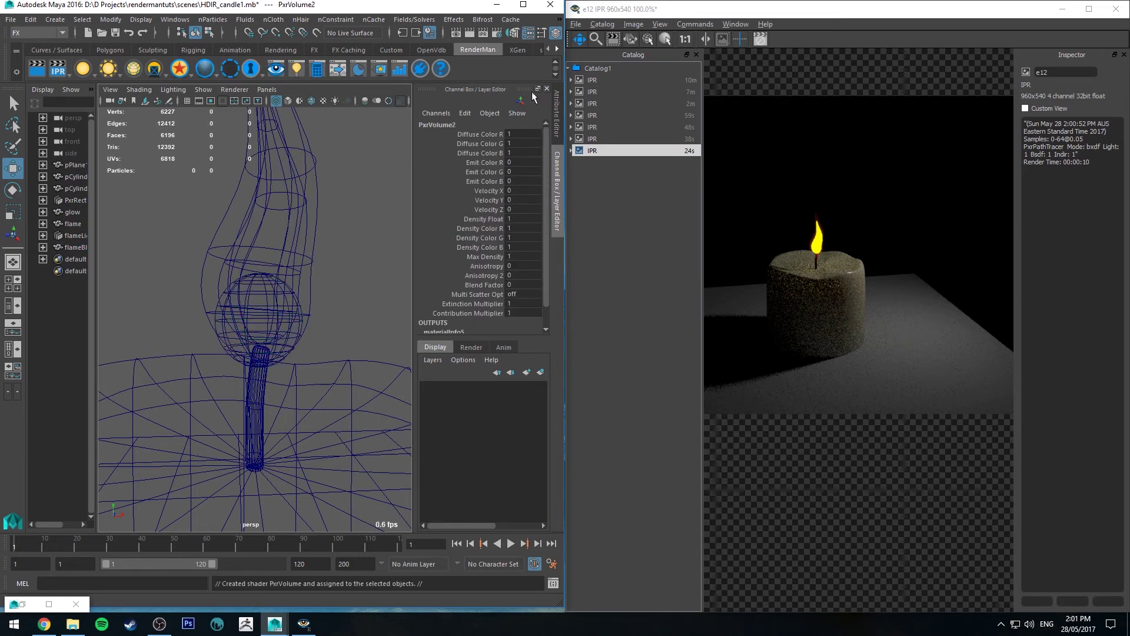
key(ctrl+a)
text(bl)
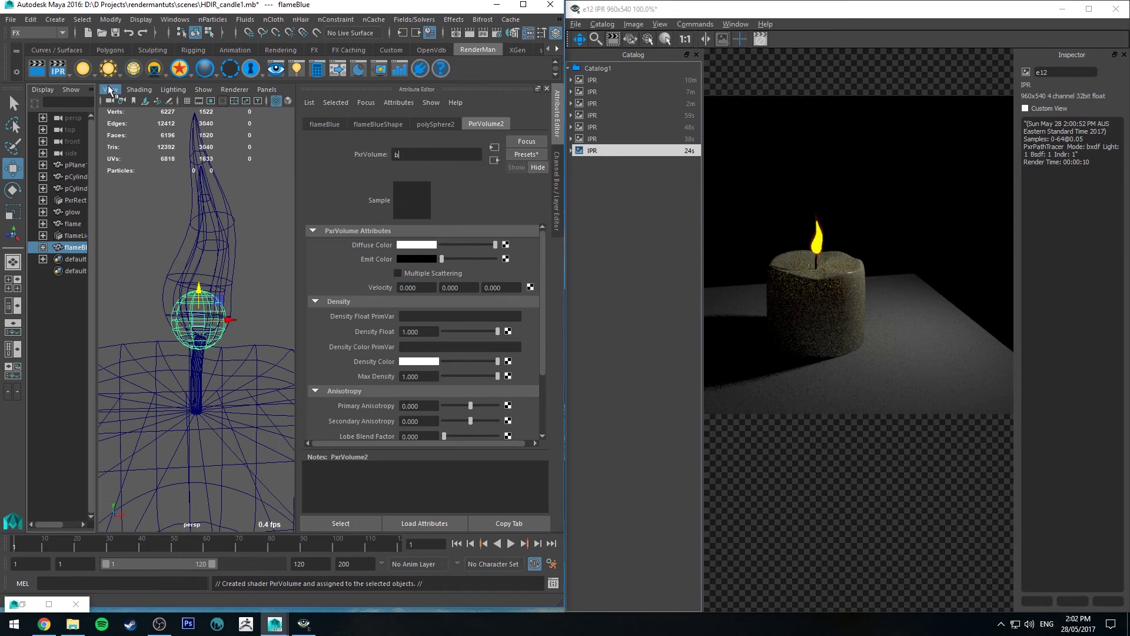
text(ameBlue)
key(Return)
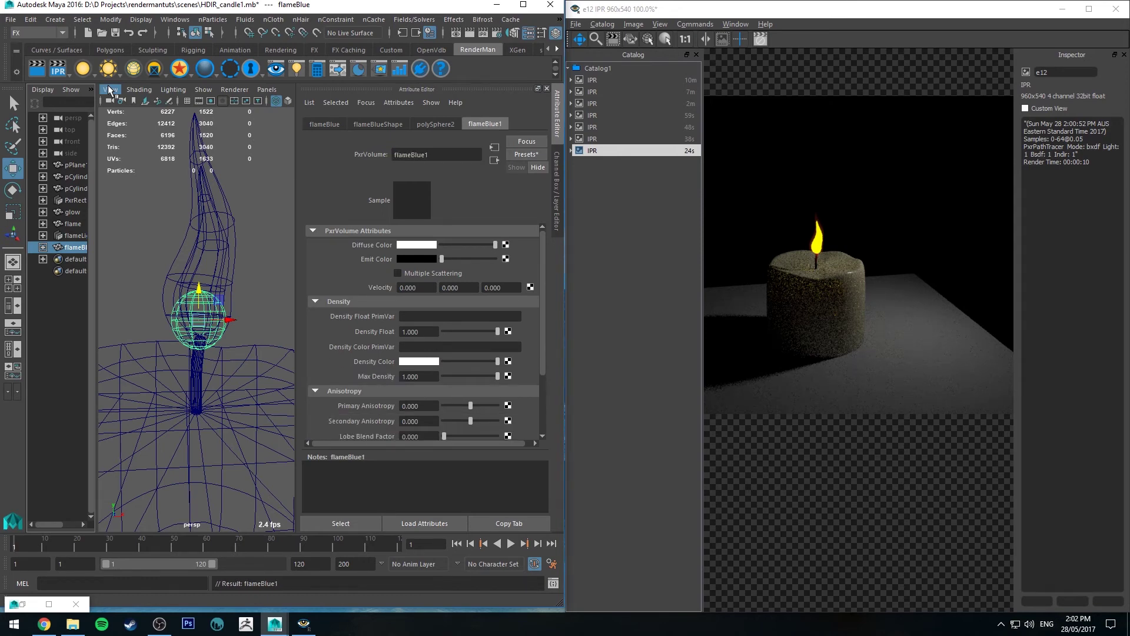
Set flameBlue1's diffuse colour to light blue and its emit colour to blue.
click(432, 246)
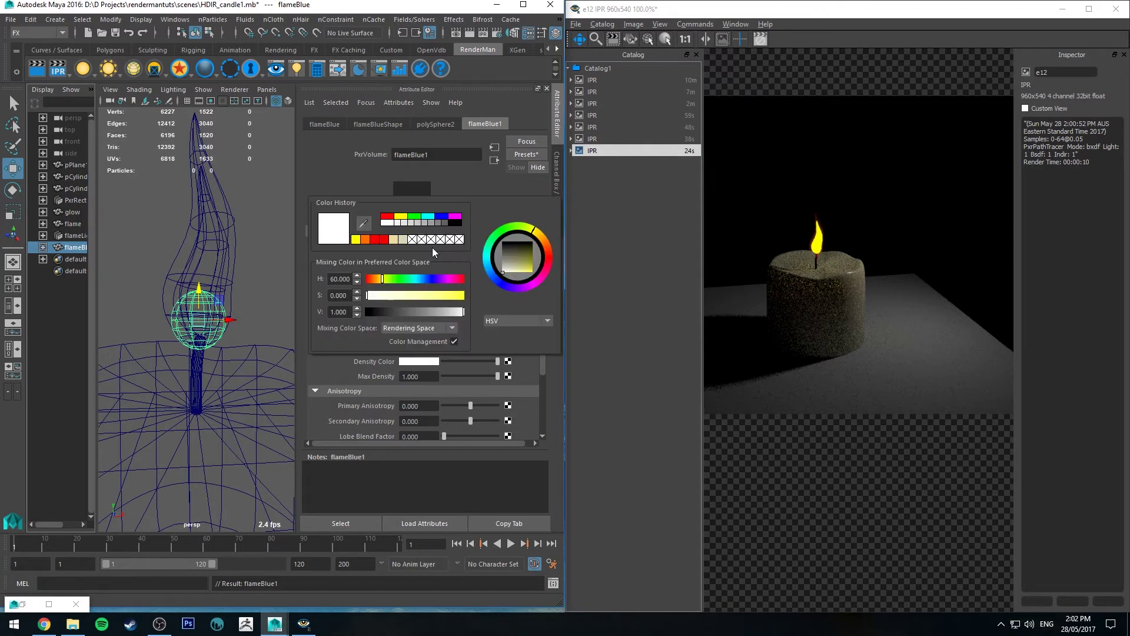
click(443, 217)
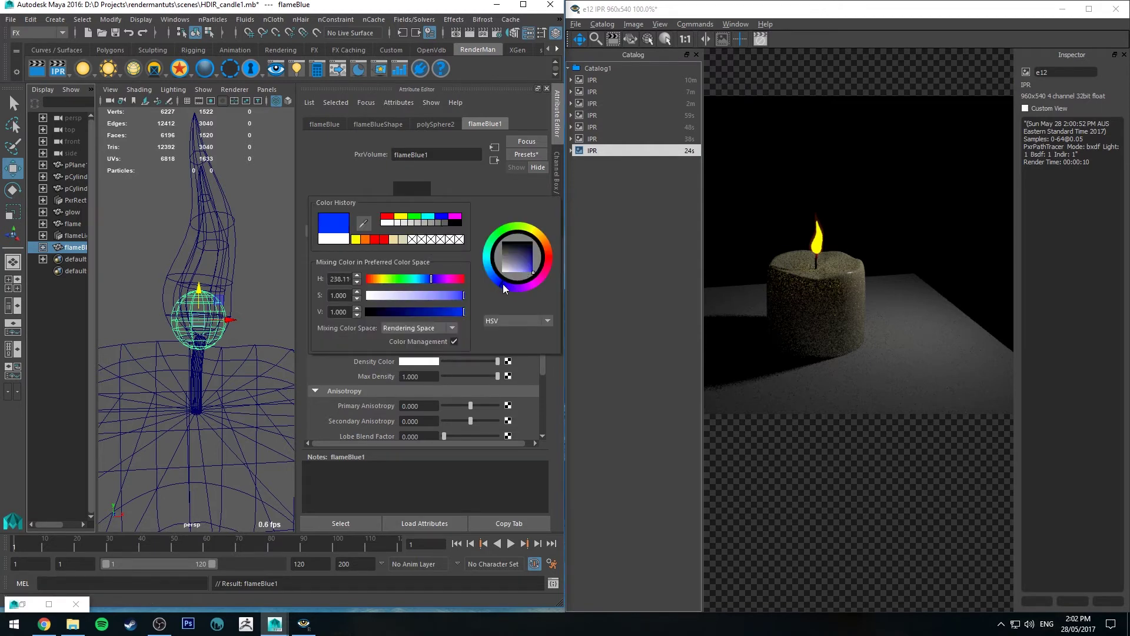
click(493, 278)
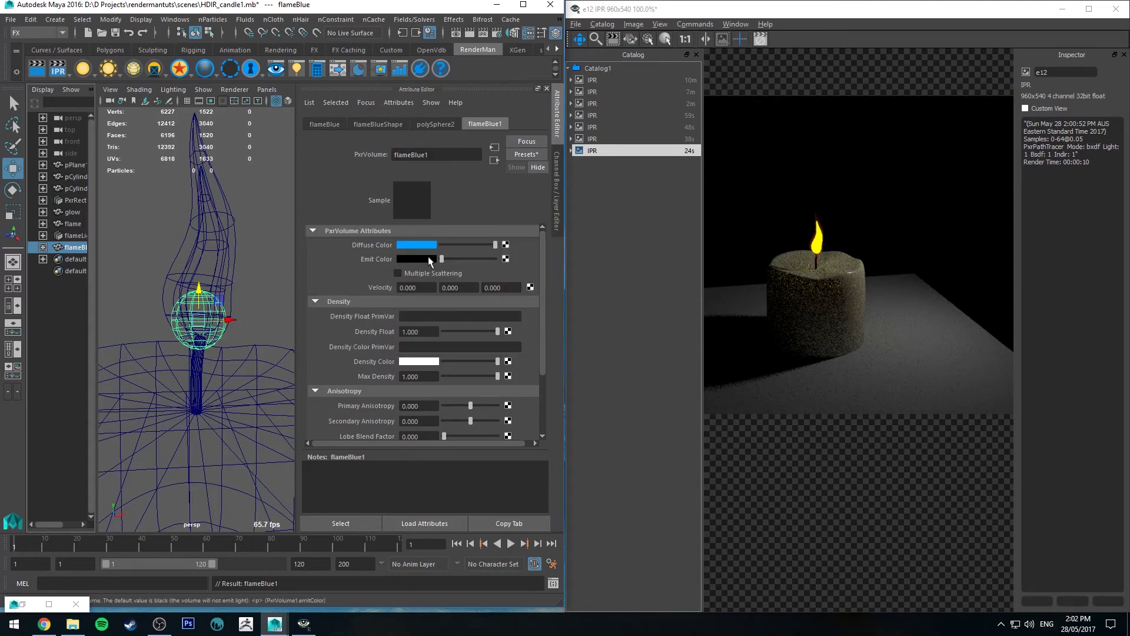
click(431, 259)
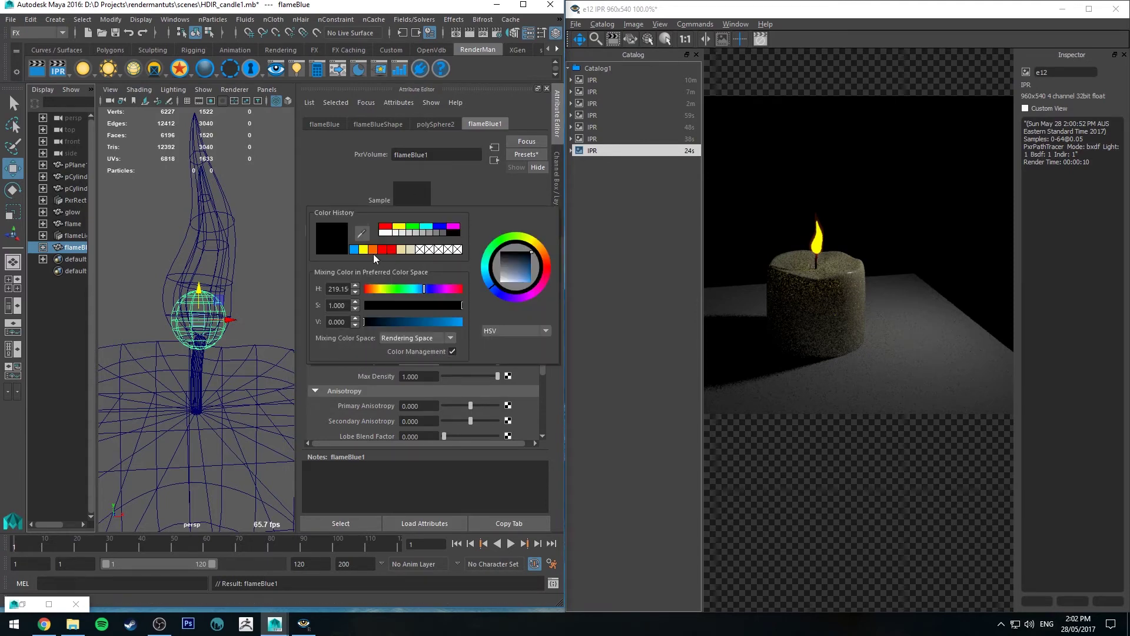
click(353, 249)
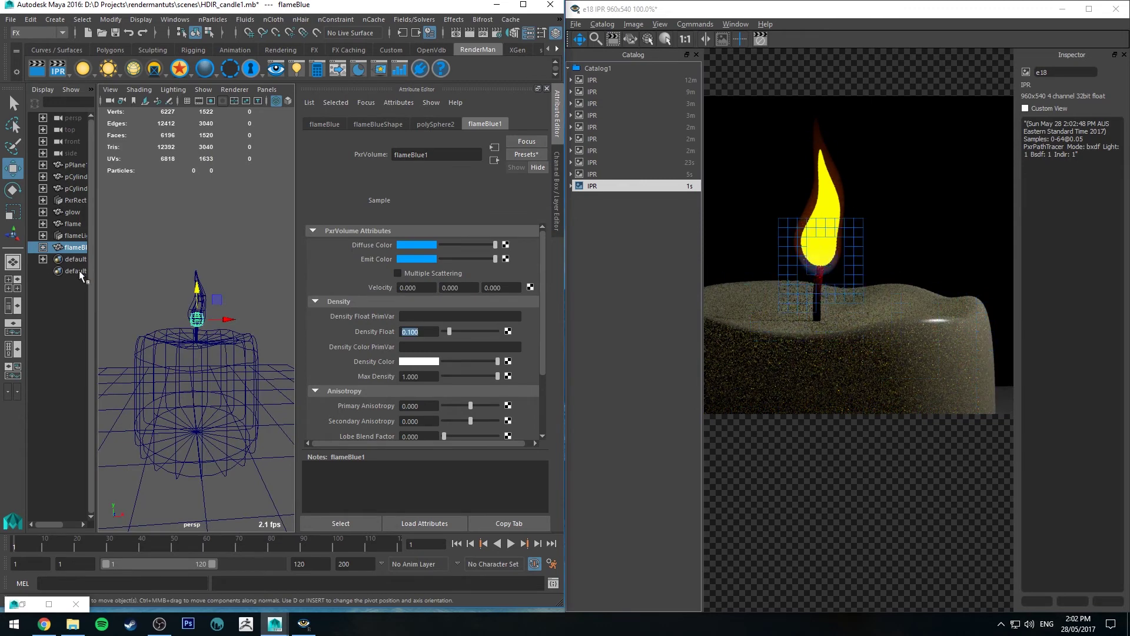
Dolly in, rerun the IPR render with the blue flame volume, and maximise Maya.
scroll(219, 263, up, 2)
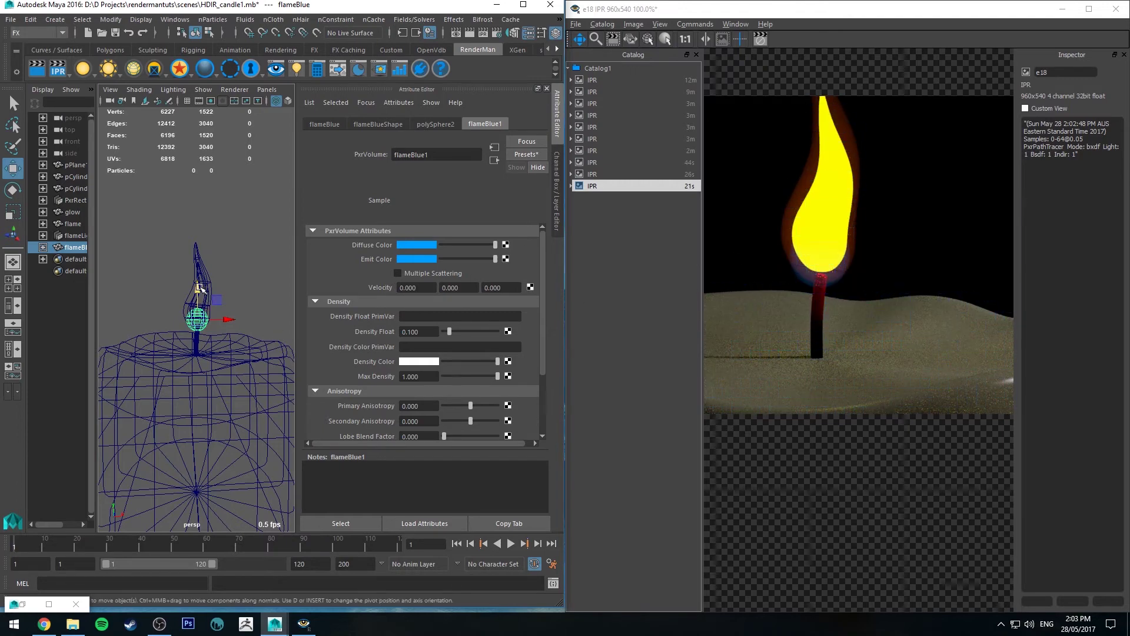
click(199, 288)
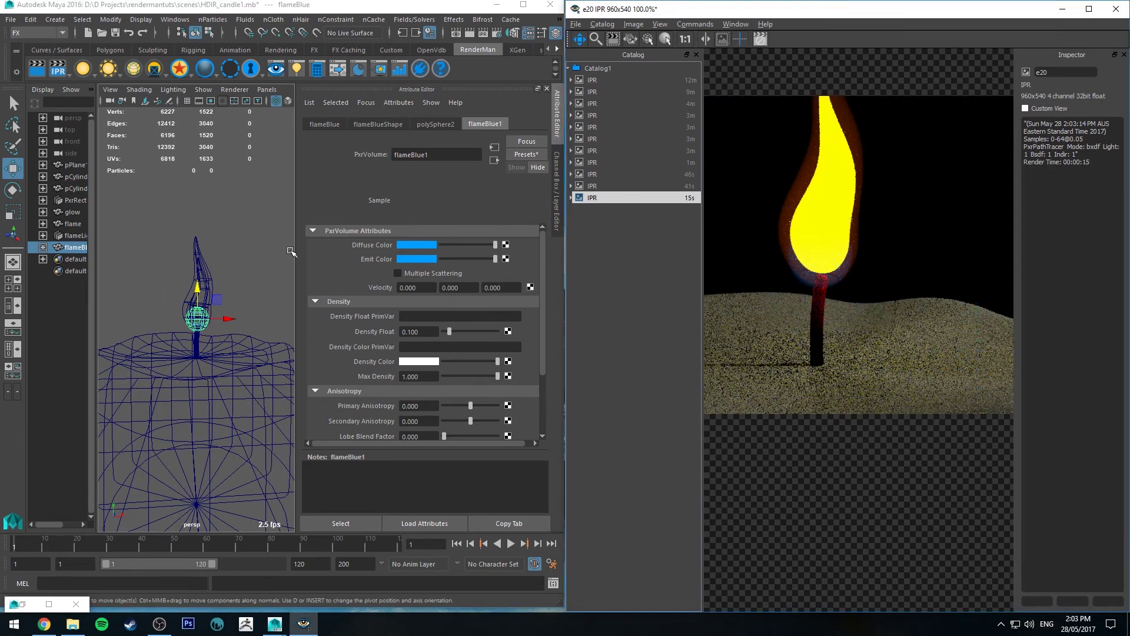
click(523, 4)
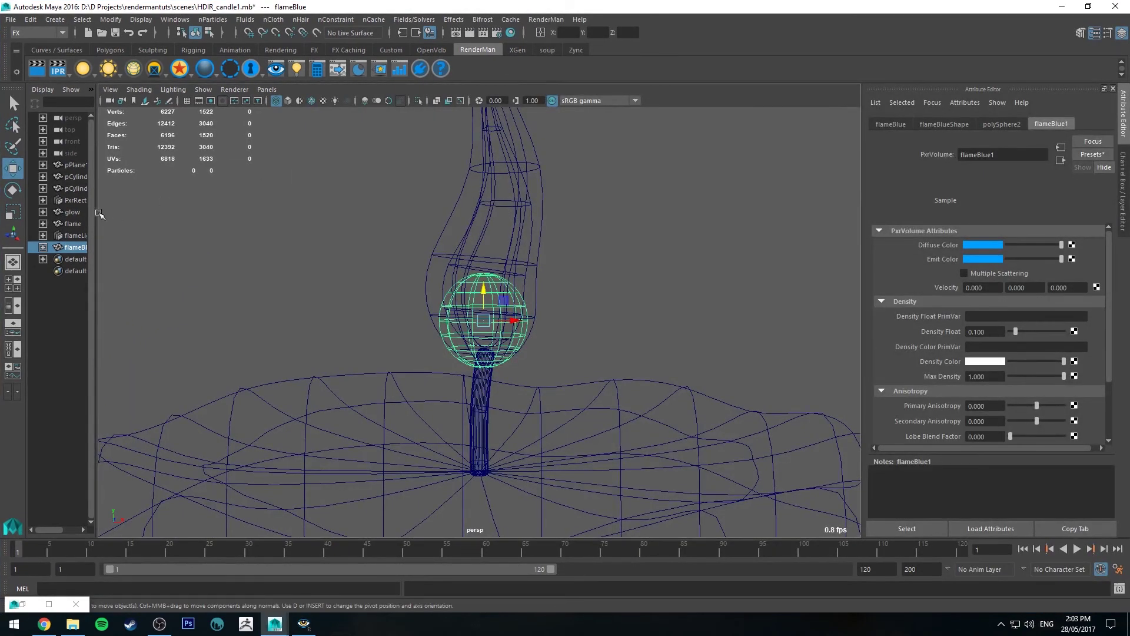
Select flameLight and graph its shading network in Hypershade.
drag(95, 215, 187, 228)
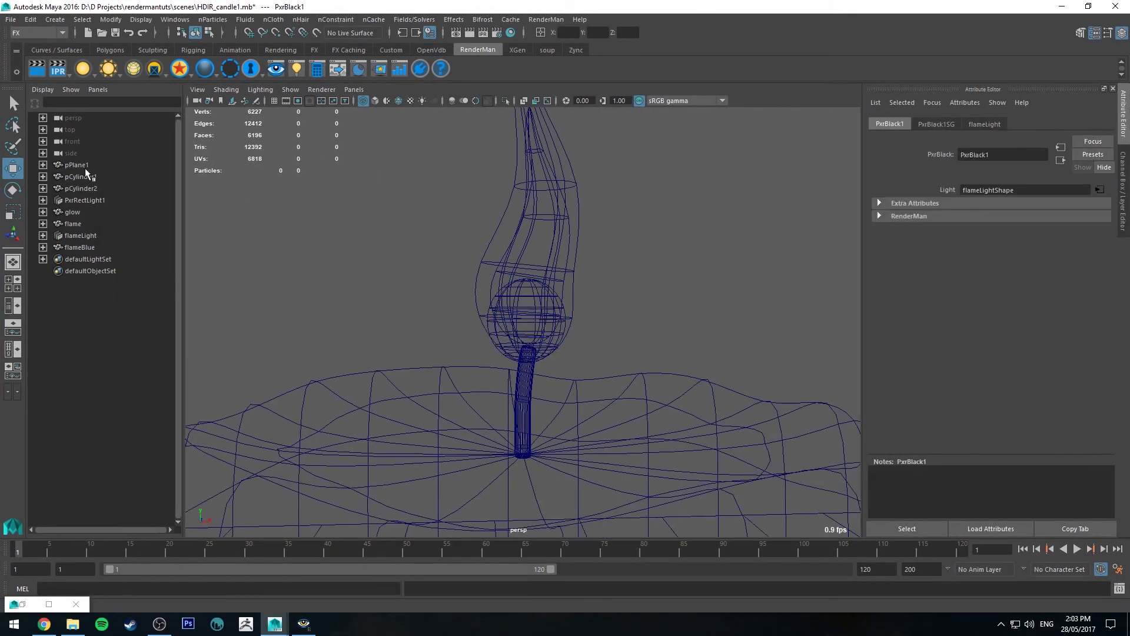
click(78, 236)
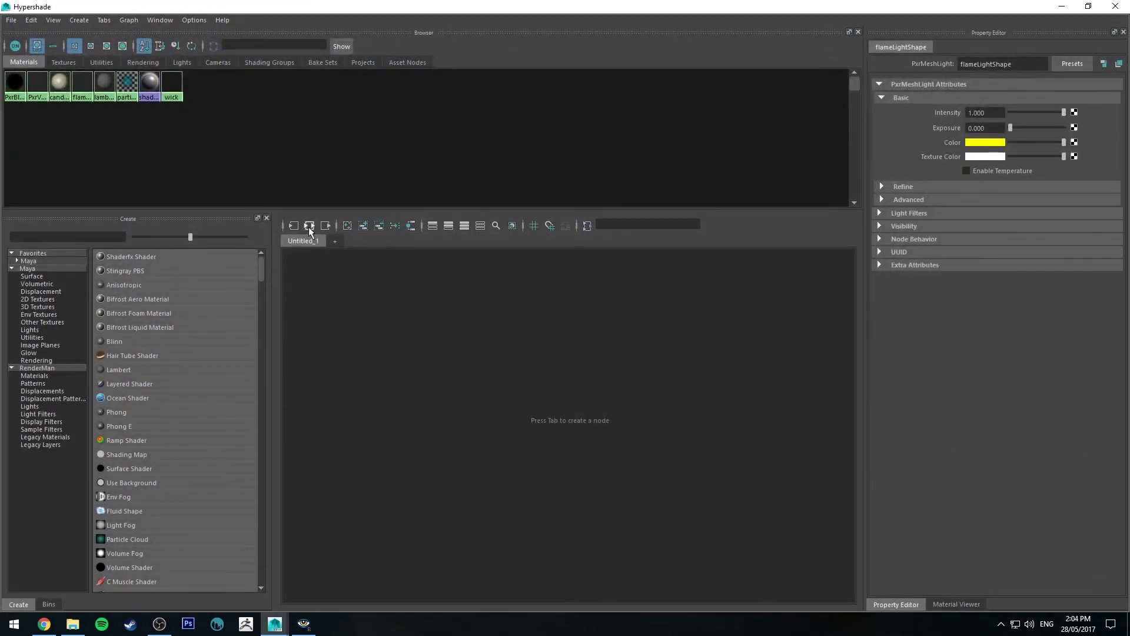
click(310, 226)
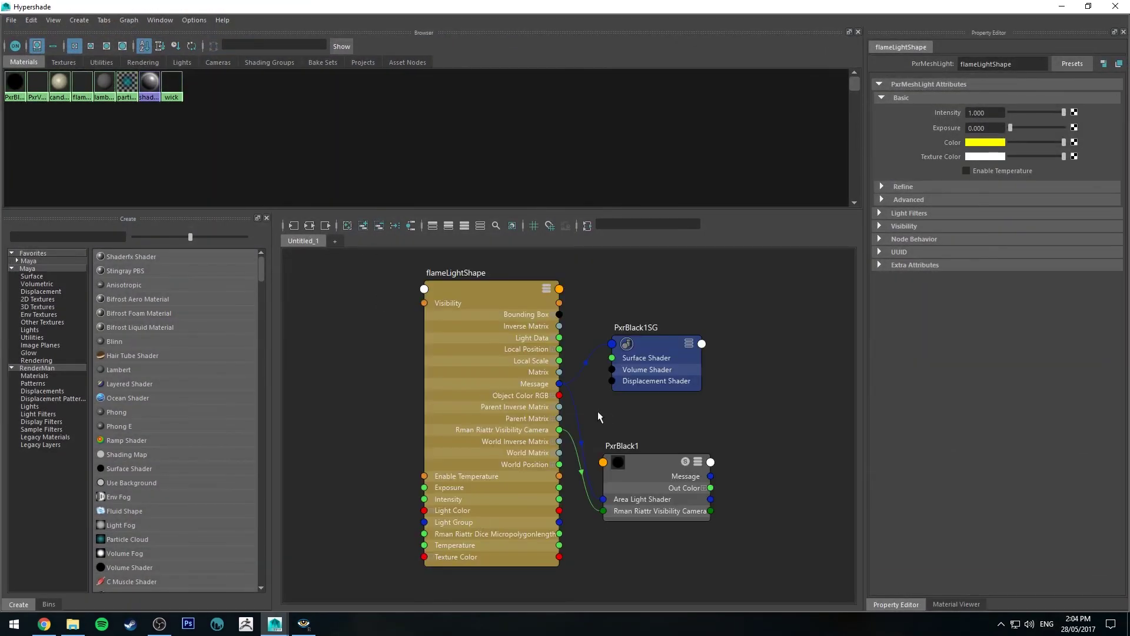
scroll(601, 299, down, 2)
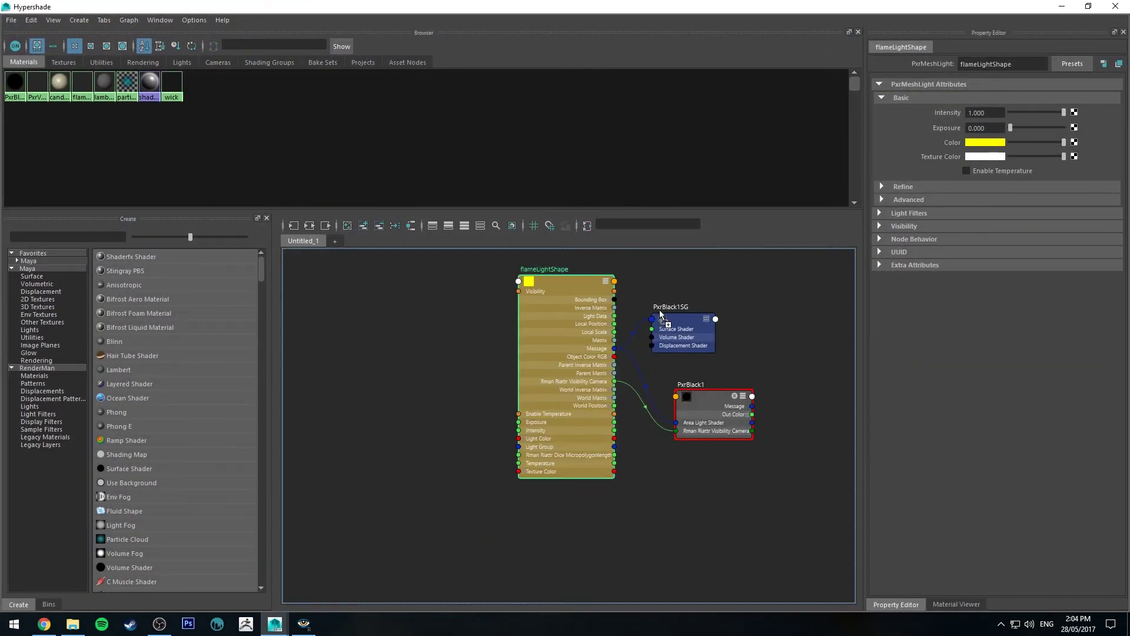
Connect a new PxrRamp texture to the flame light's Color.
click(1075, 143)
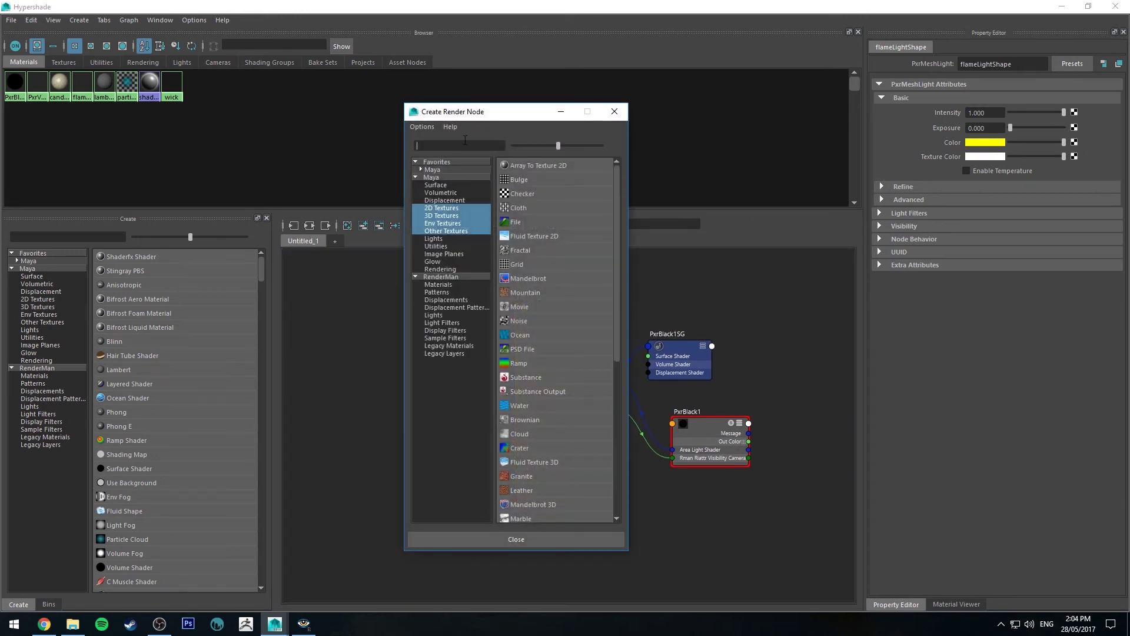
text(pxr)
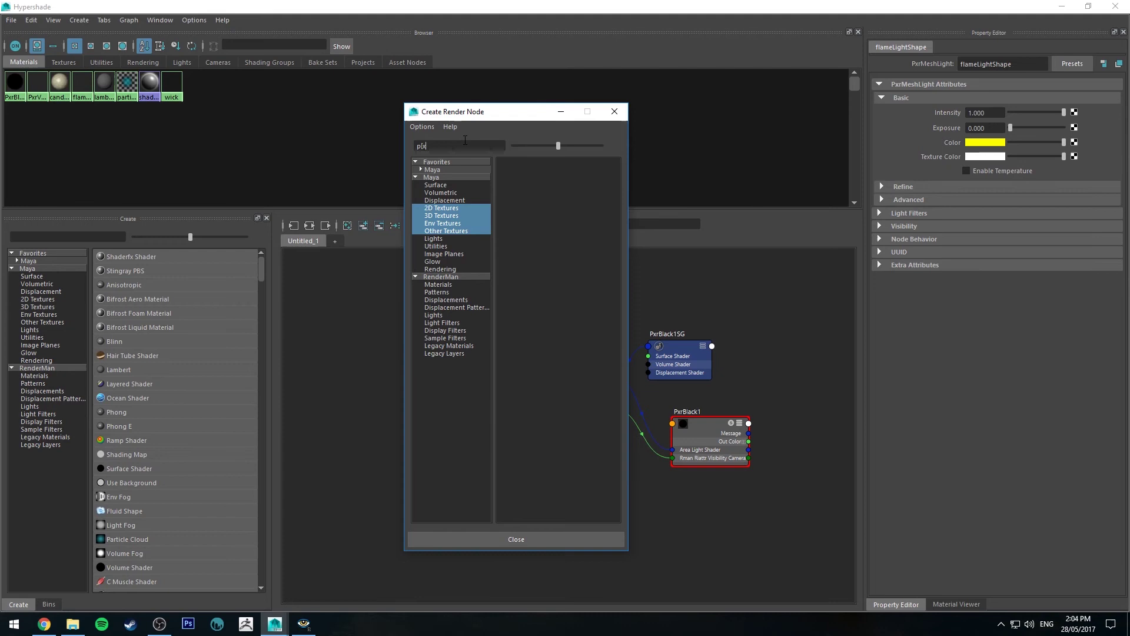
key(BackSpace)
key(BackSpace)
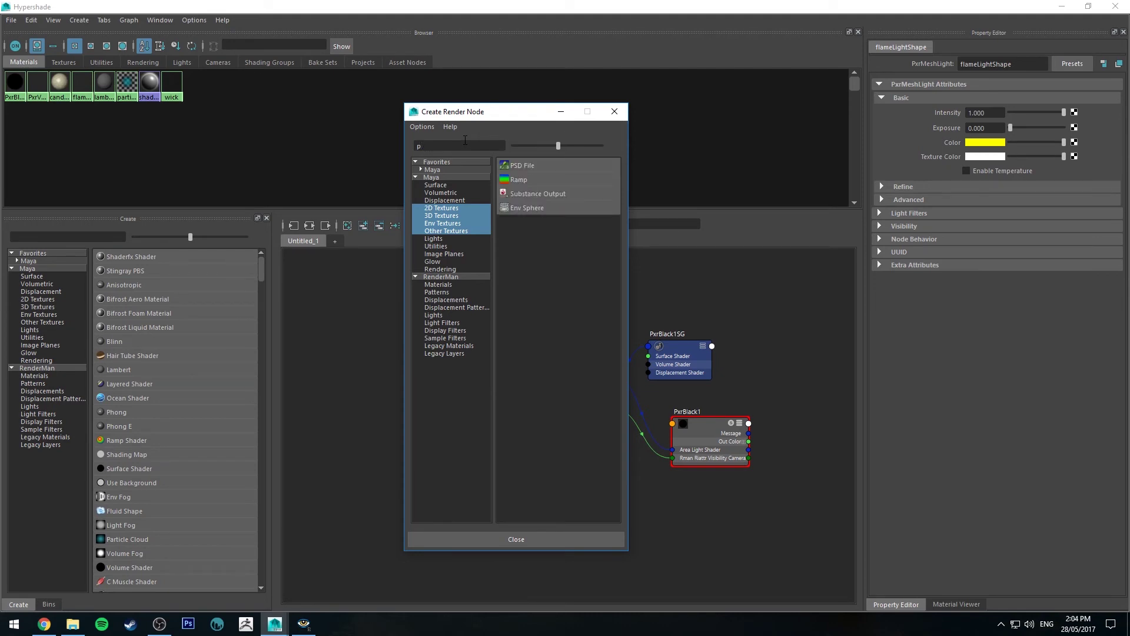
text(xrram)
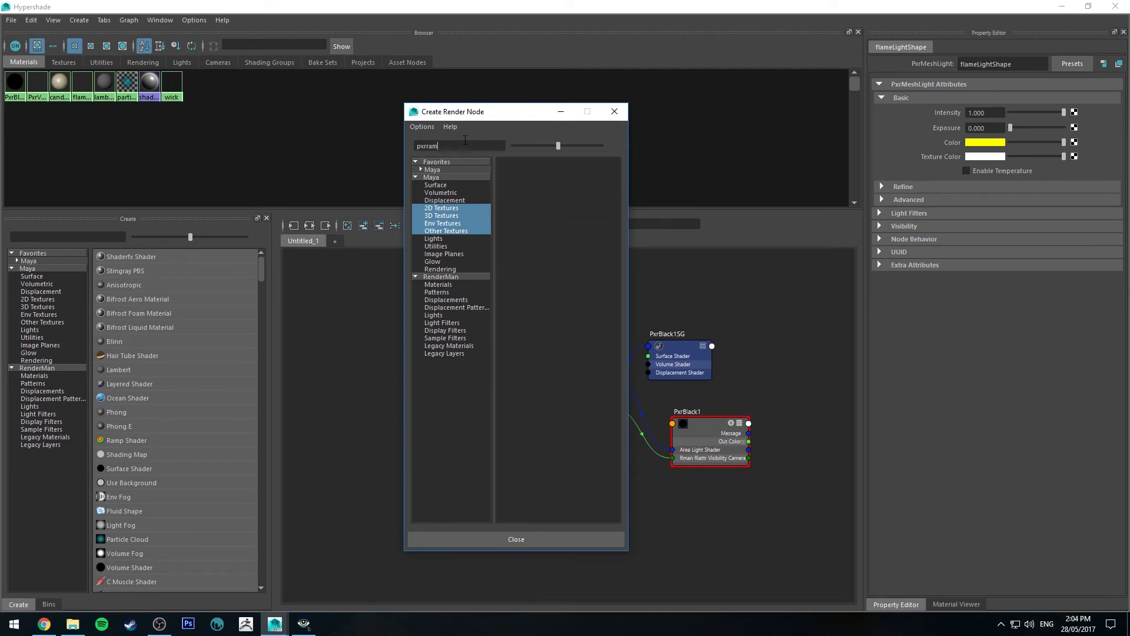
text(p)
click(534, 165)
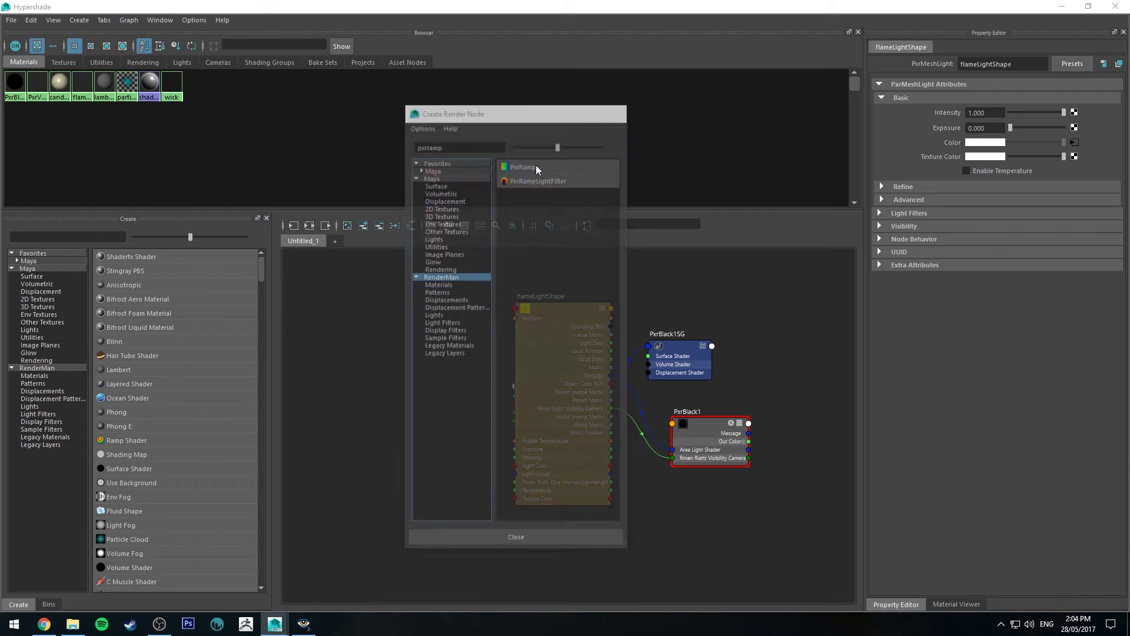
click(924, 142)
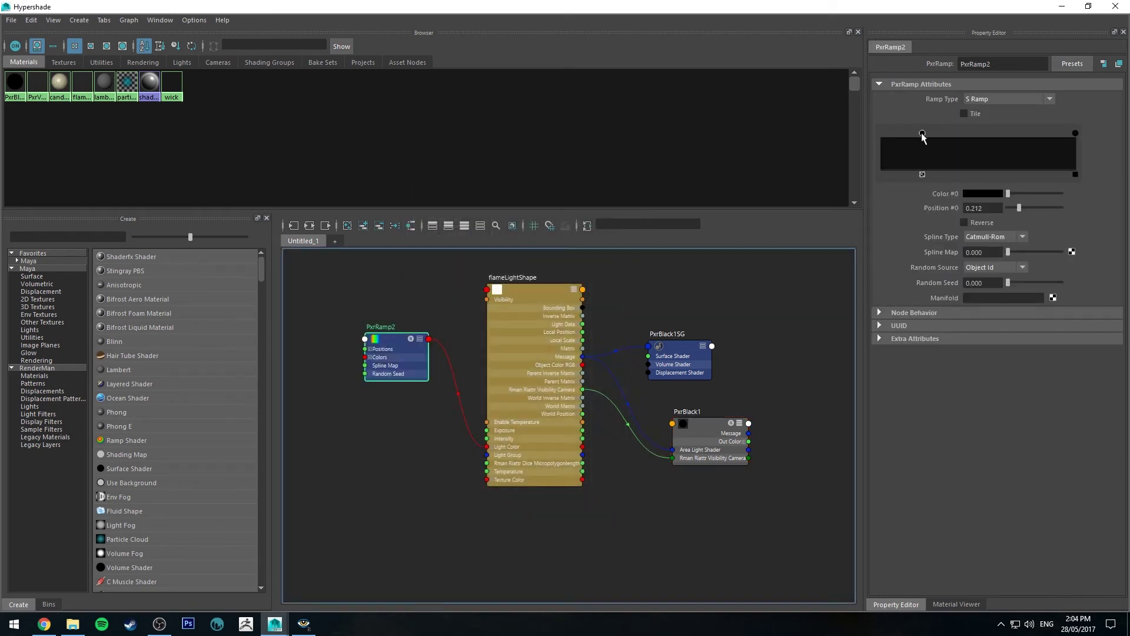
Make PxrRamp2 a T Ramp with bright cyan as its first colour.
click(980, 100)
click(980, 121)
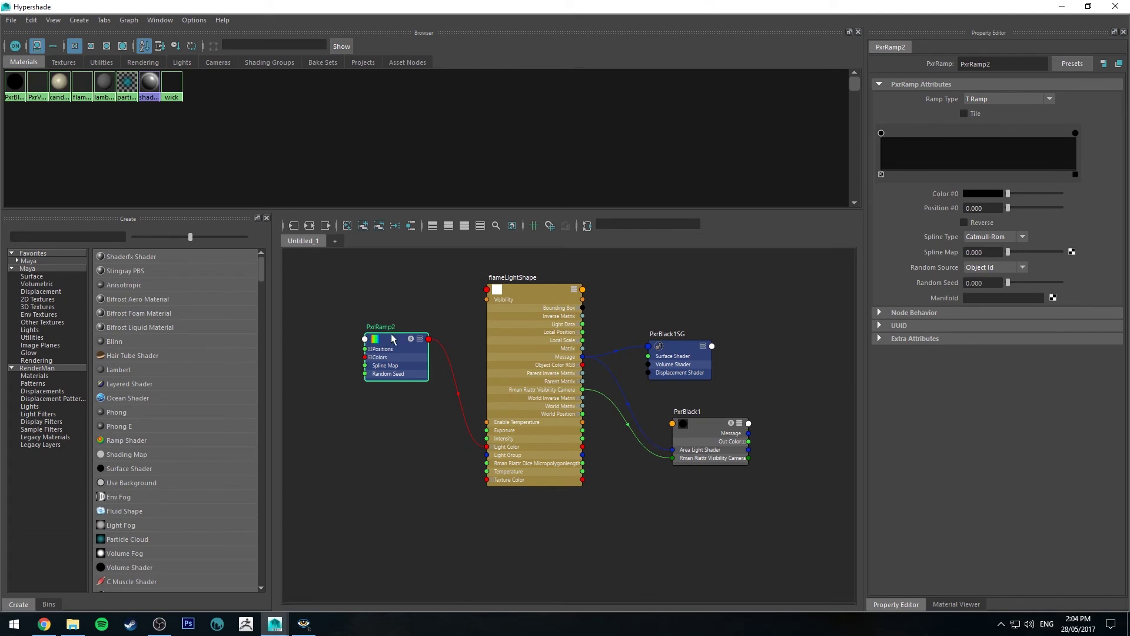
click(987, 192)
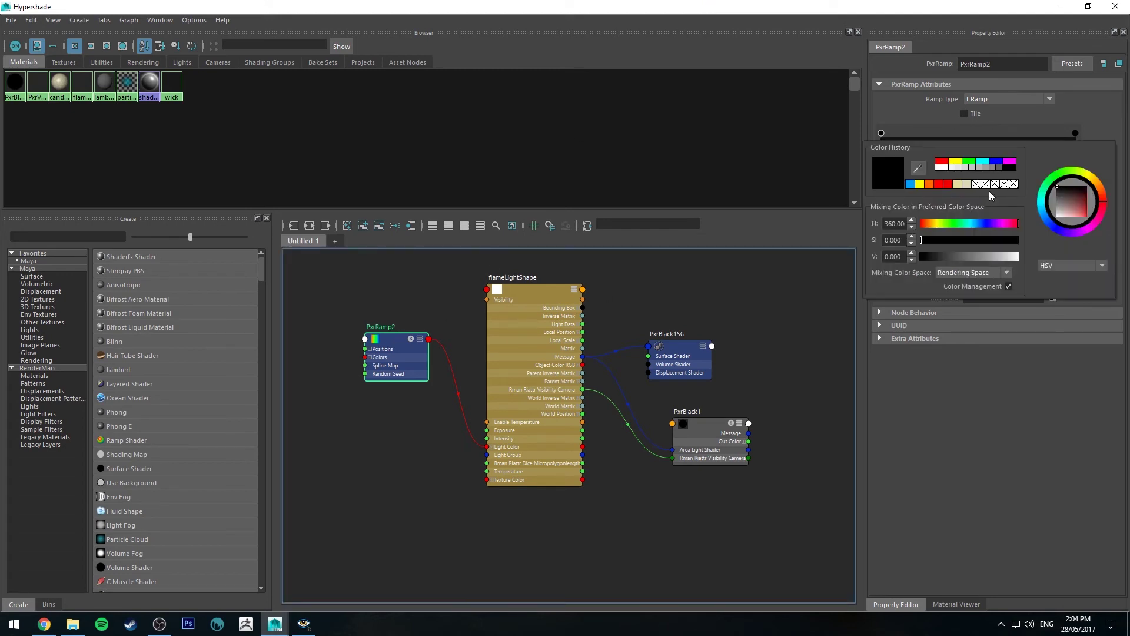
click(920, 185)
click(930, 184)
drag(1073, 218, 1089, 217)
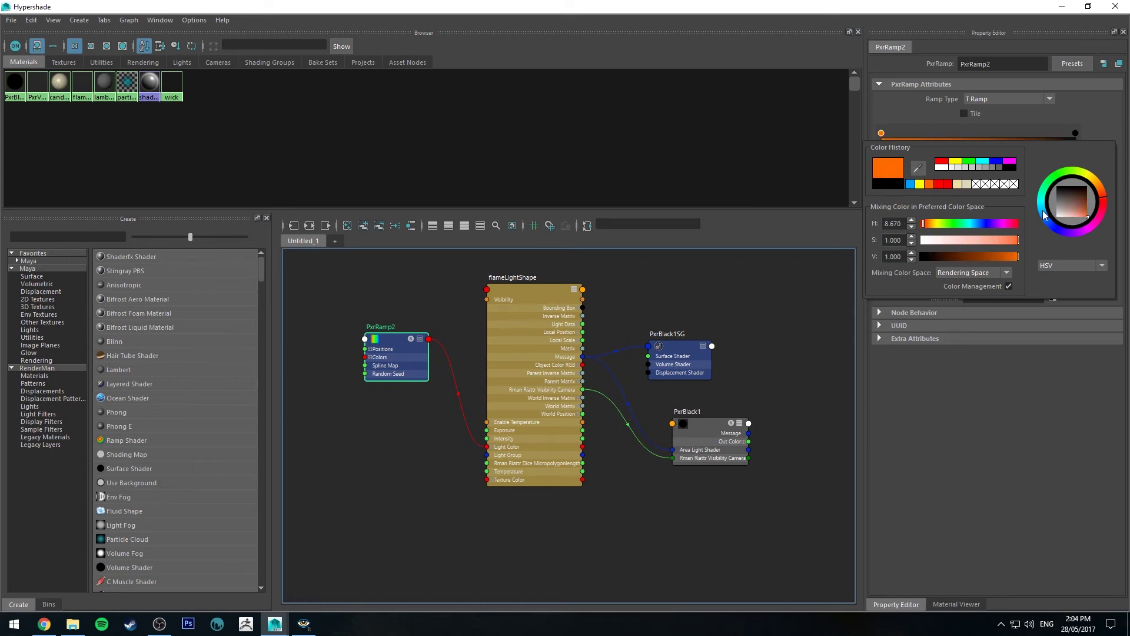
click(1043, 213)
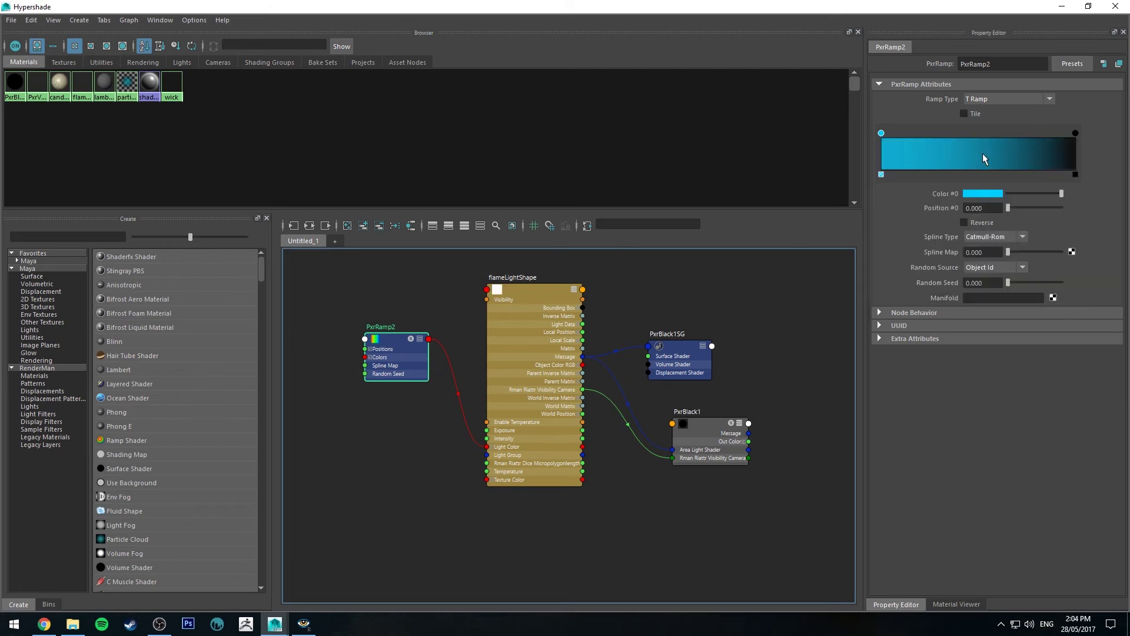
Add ramp stops coloured yellow and pale beige.
click(926, 148)
click(989, 195)
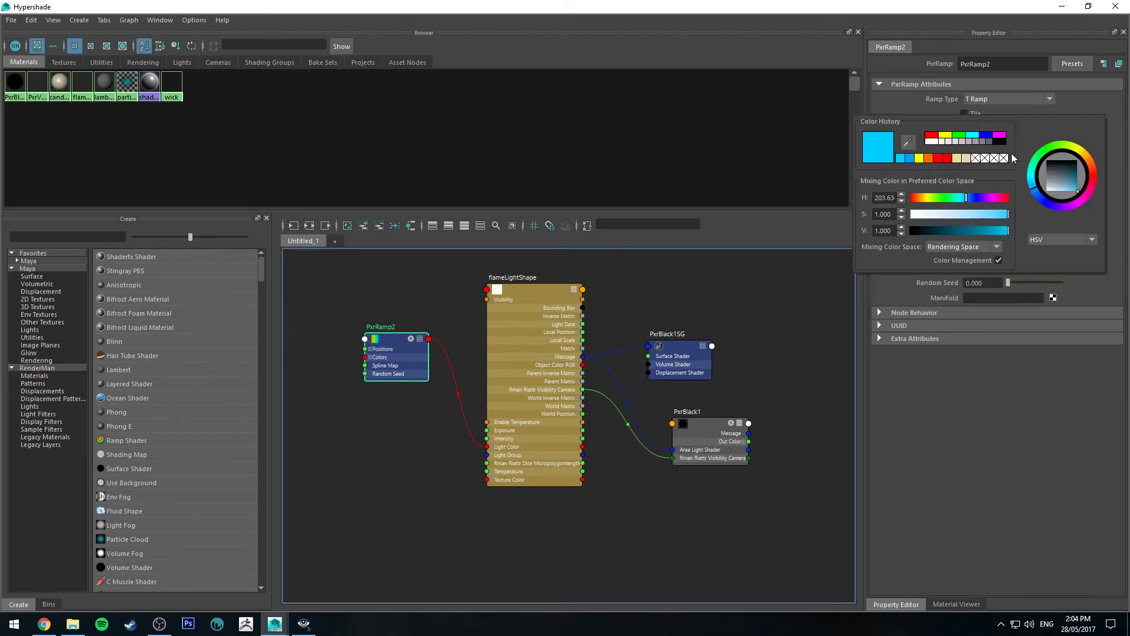
click(919, 158)
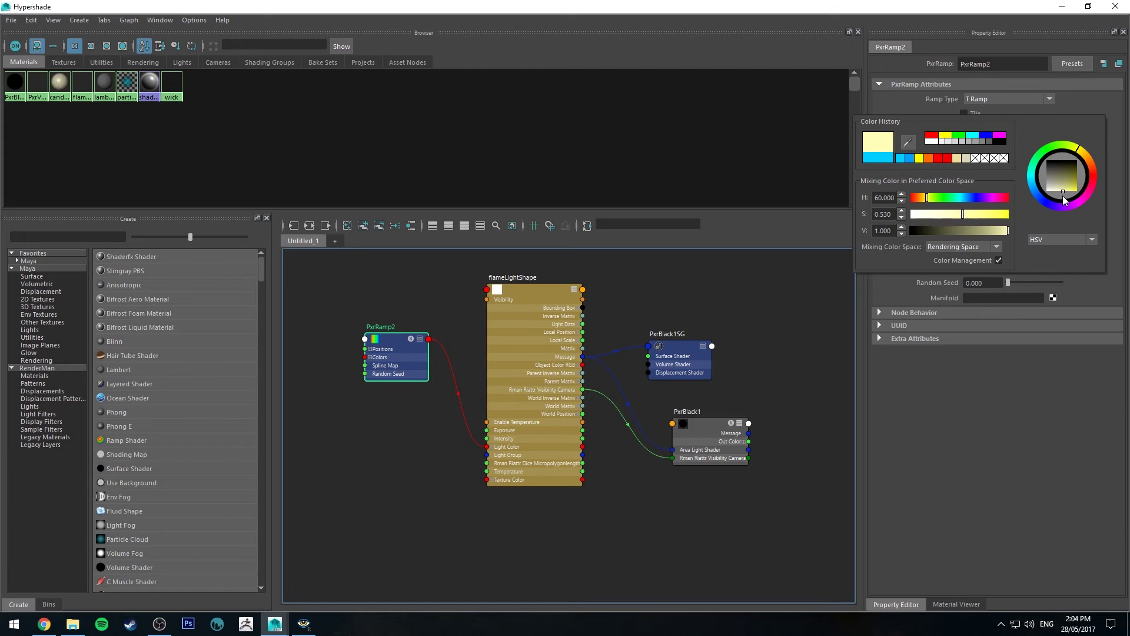
click(983, 193)
click(400, 311)
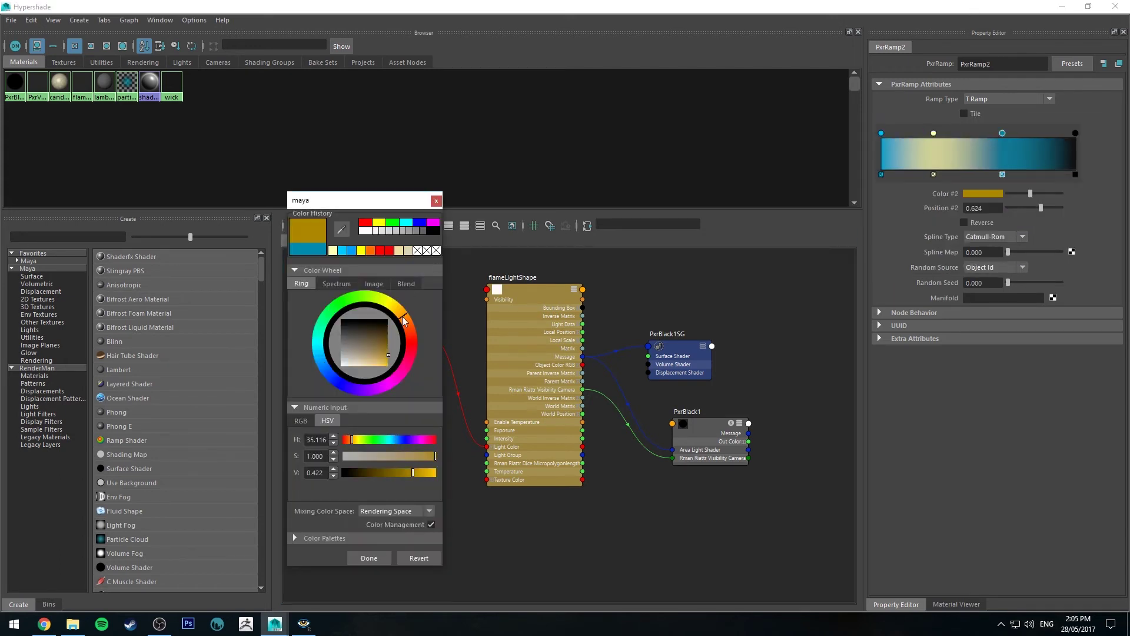
drag(377, 370, 362, 348)
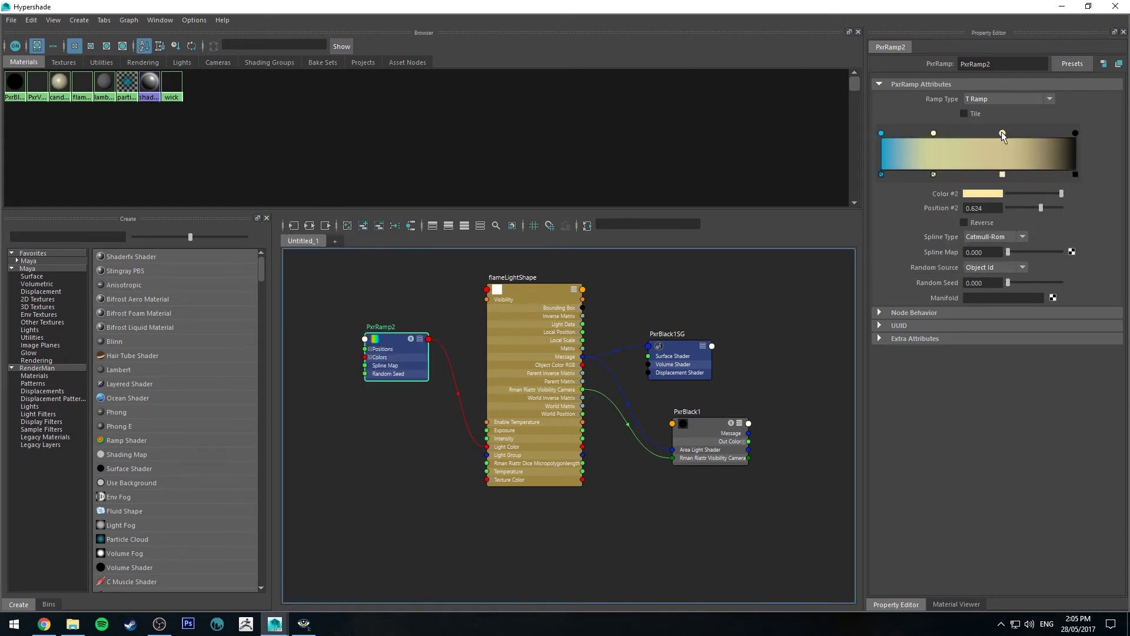
click(984, 194)
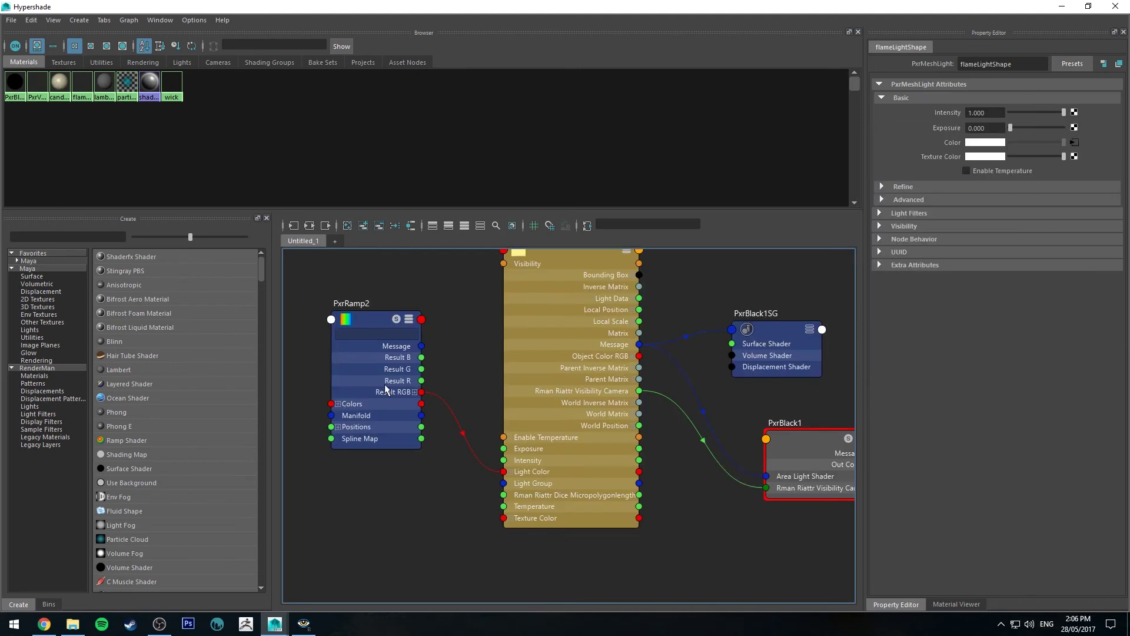
Connect PxrRamp2's Result RGB to flameLightShape's Texture Color, then minimize Hypershade and close the Attribute Editor.
drag(495, 510, 503, 518)
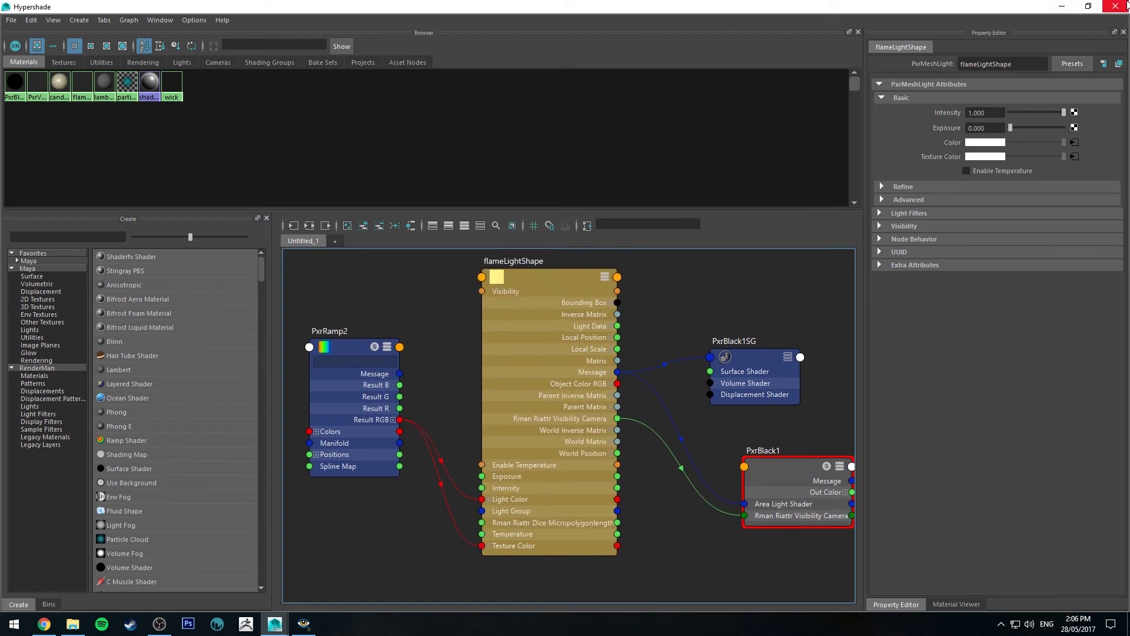
click(1063, 7)
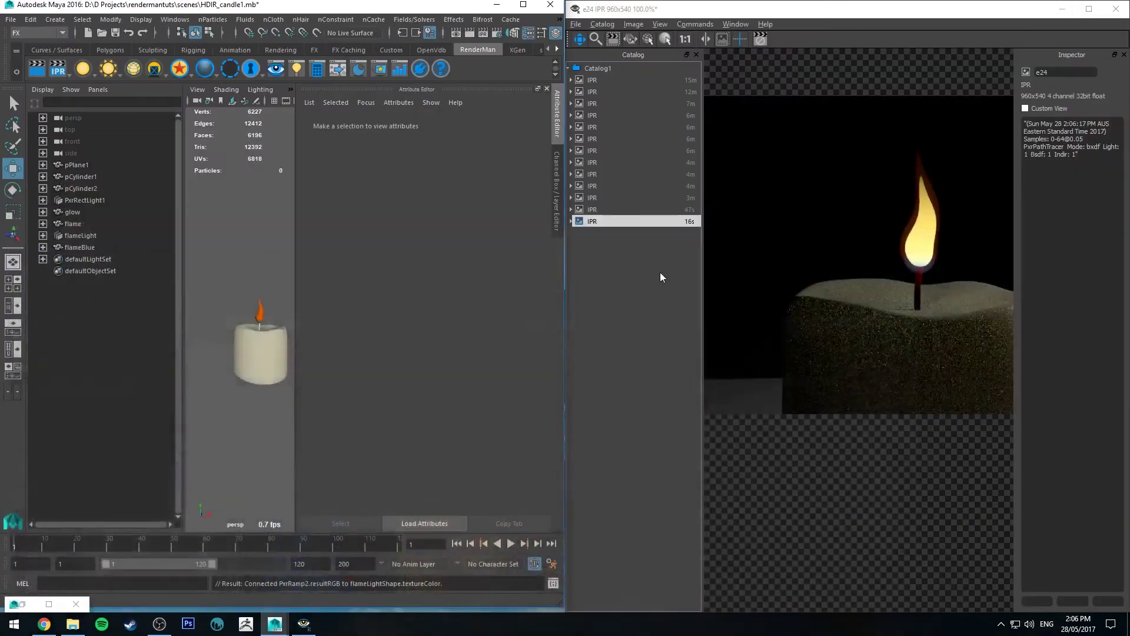
click(551, 102)
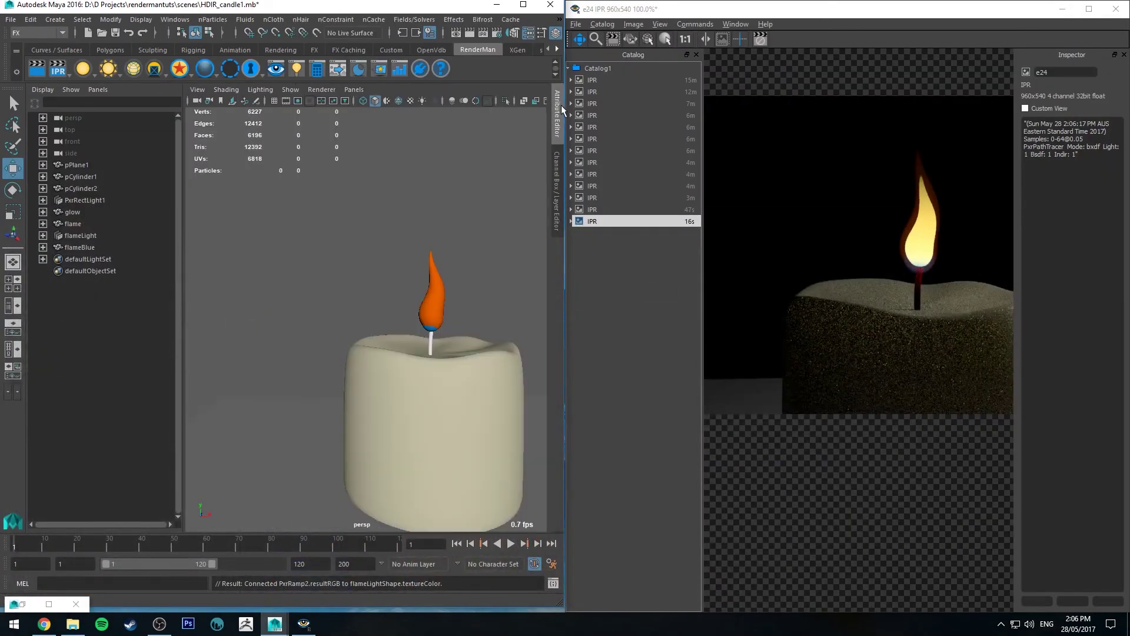
Re-render the IPR and compare the blue-based flame against an earlier render.
click(57, 69)
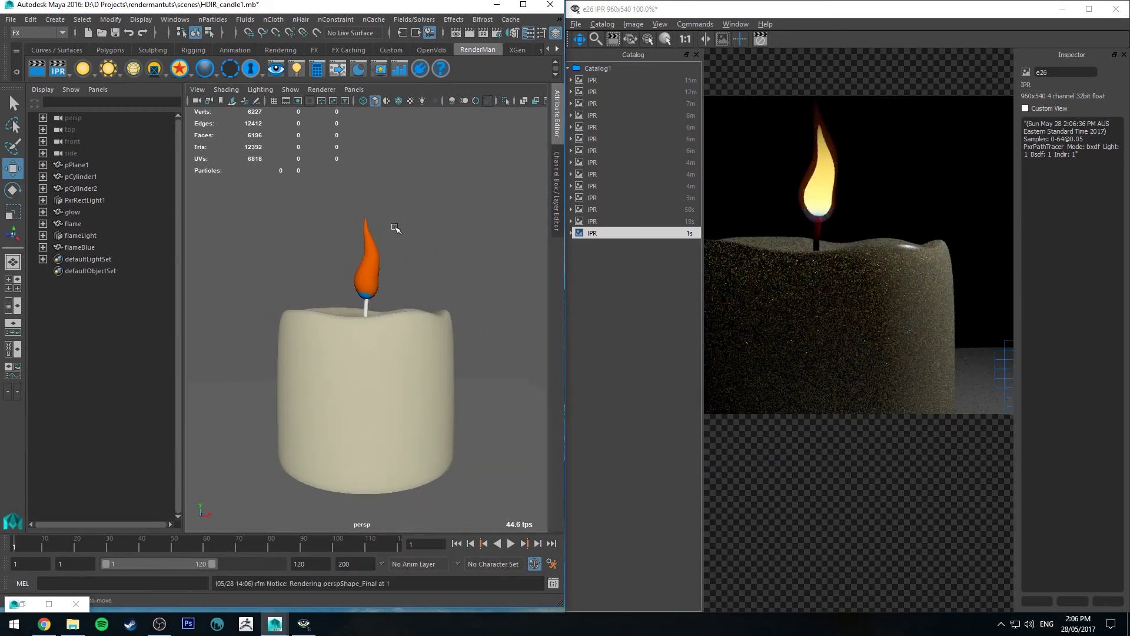
scroll(396, 228, down, 2)
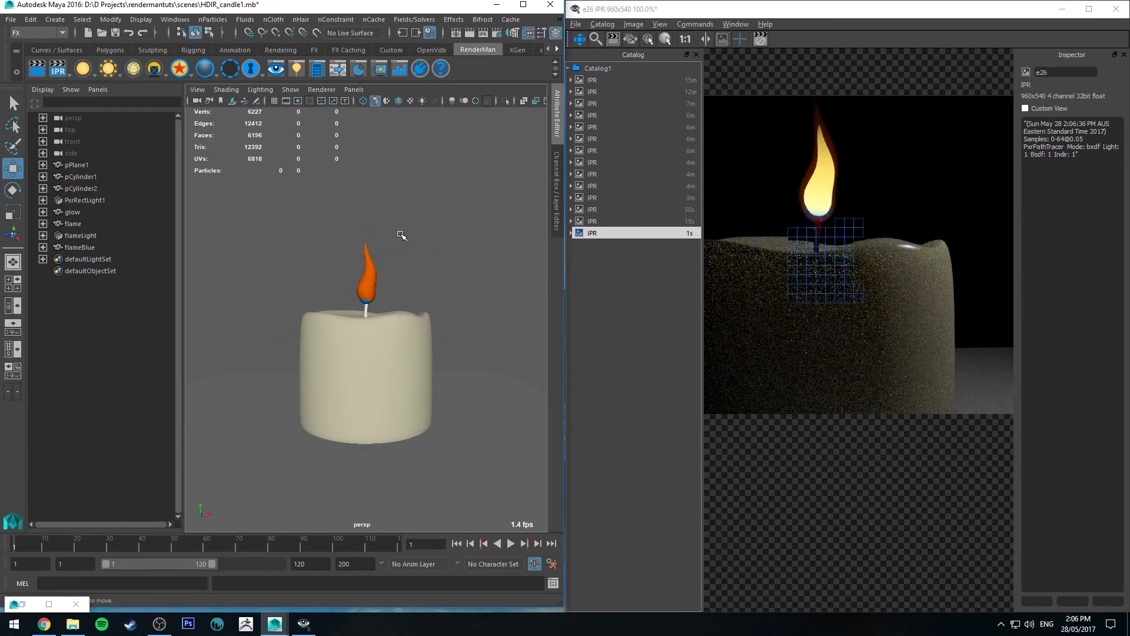
click(645, 213)
click(645, 234)
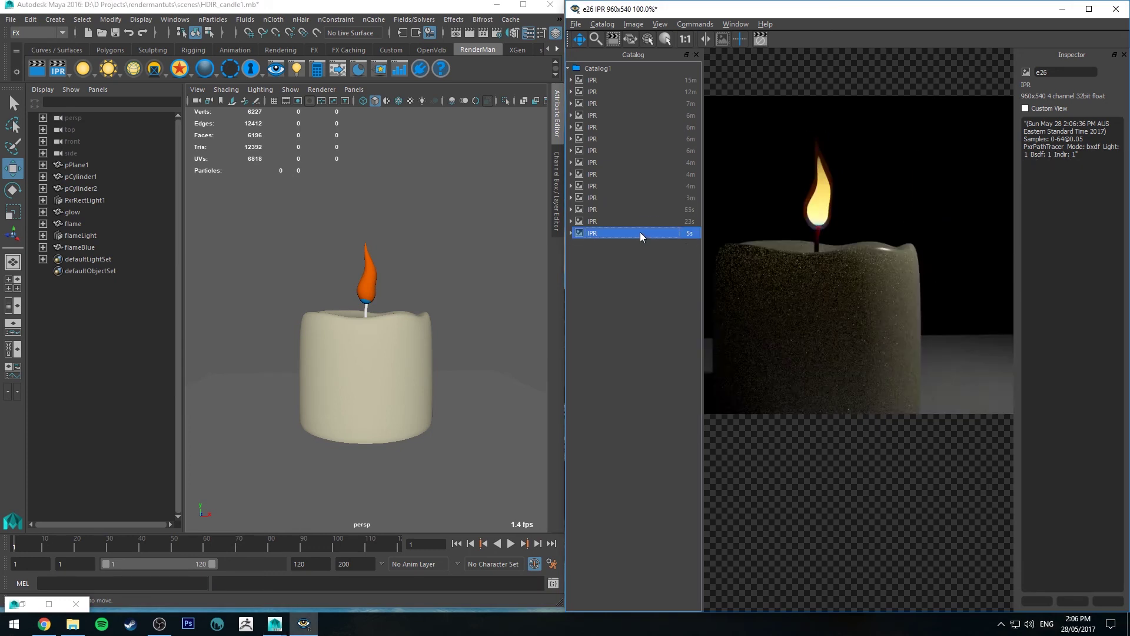
click(377, 231)
scroll(377, 232, up, 2)
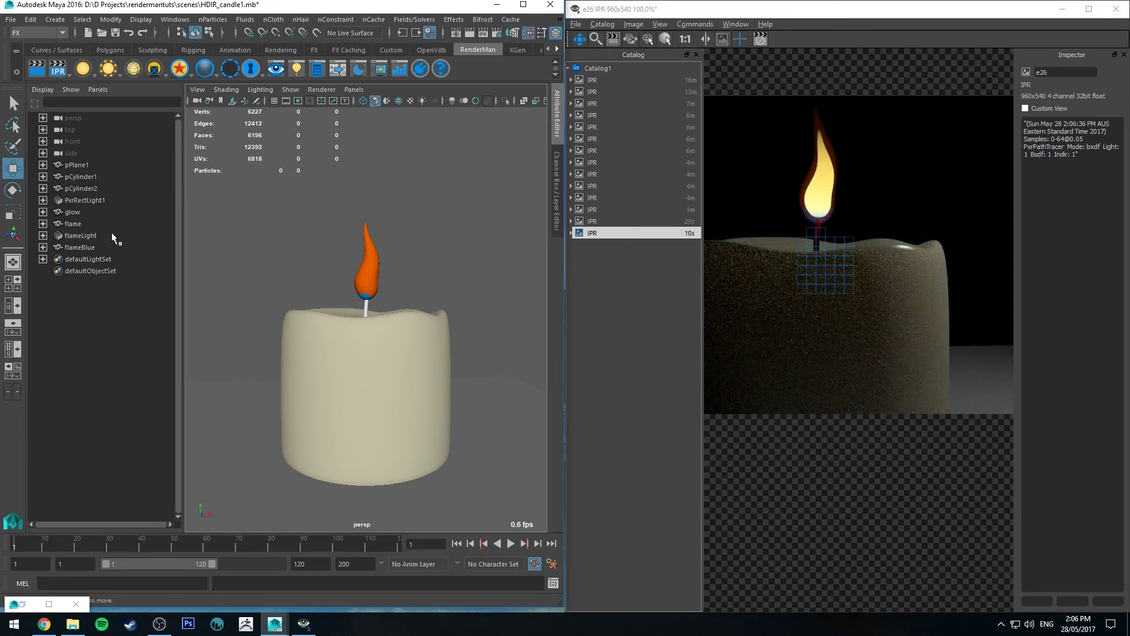
scroll(848, 207, up, 3)
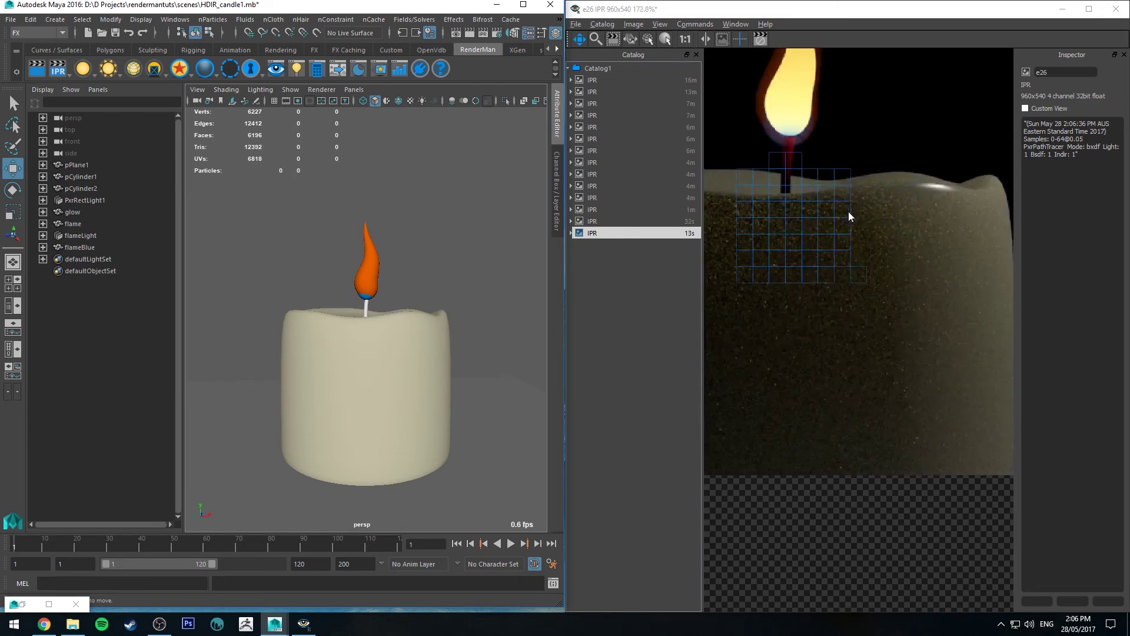
scroll(849, 210, down, 3)
scroll(827, 168, up, 3)
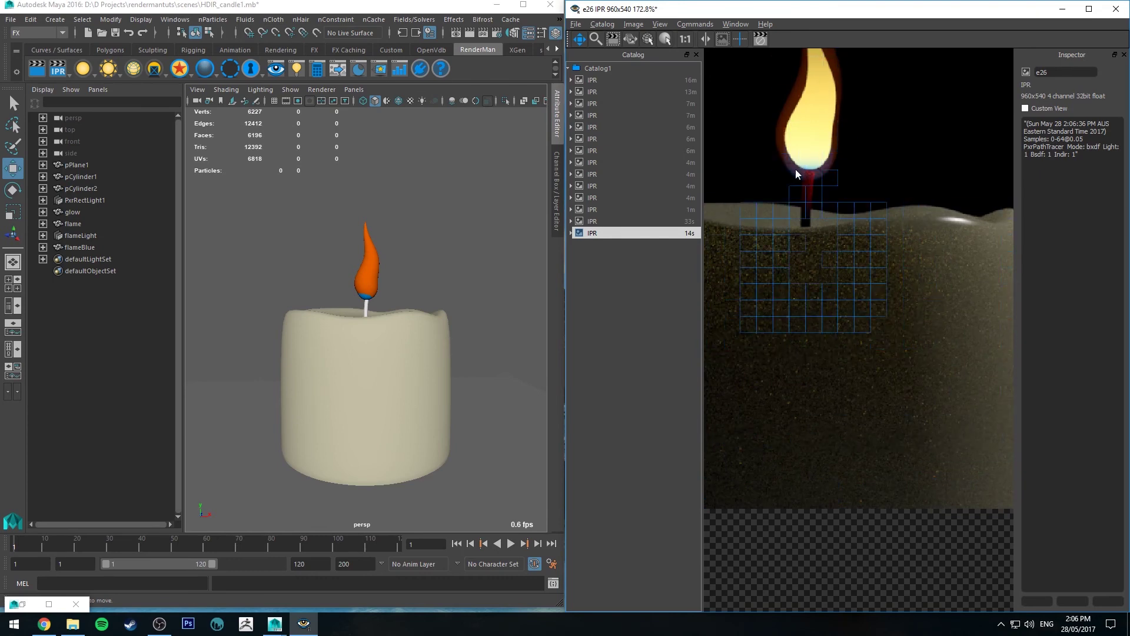
scroll(832, 201, up, 3)
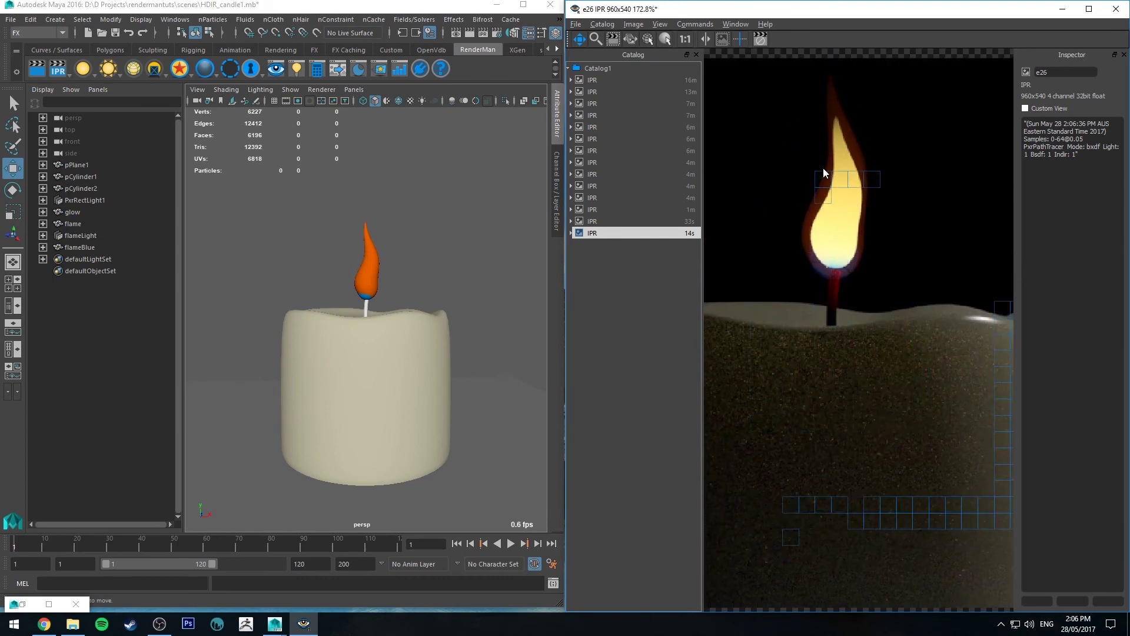
scroll(820, 185, down, 4)
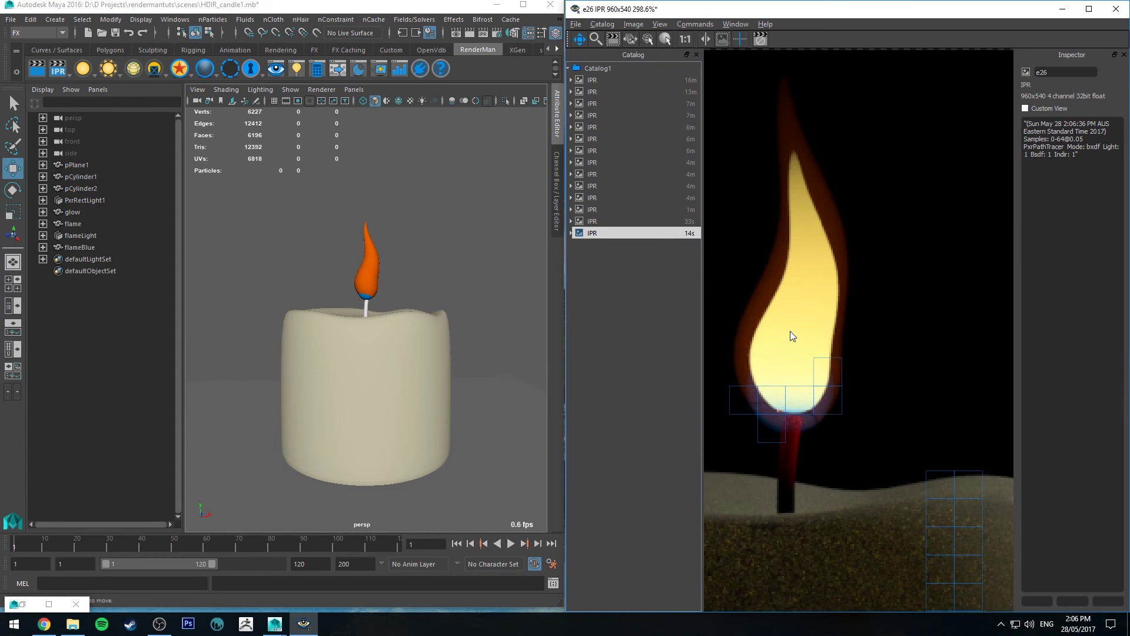
scroll(881, 292, down, 1)
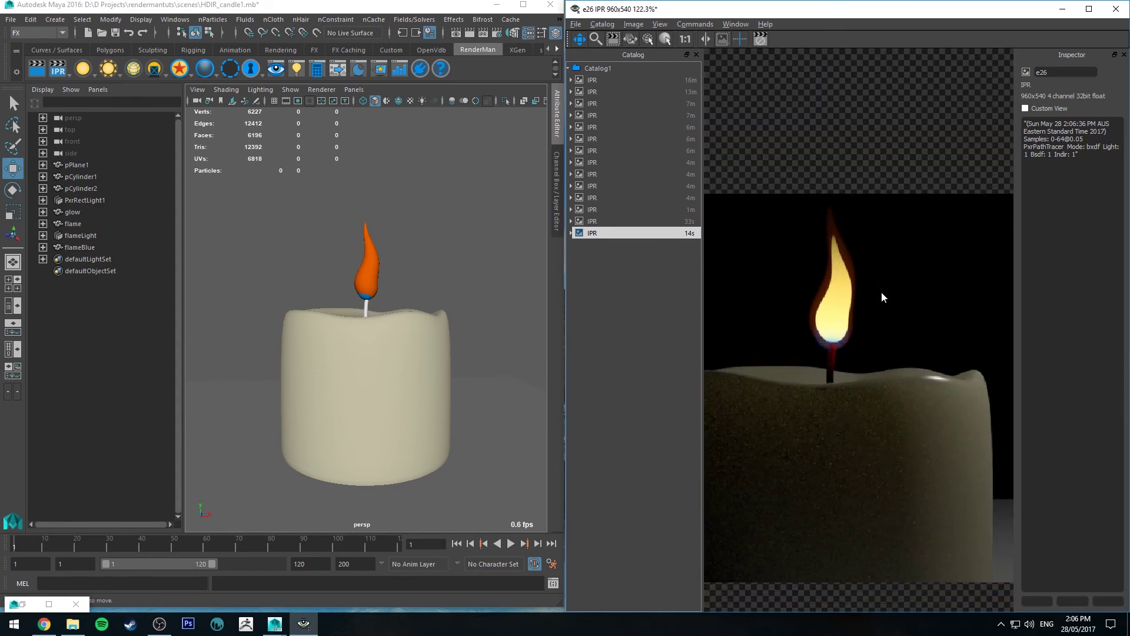
Open flameLight's connected PxrRamp2 and slide the upper yellow stop further toward the end.
click(81, 236)
key(ctrl+a)
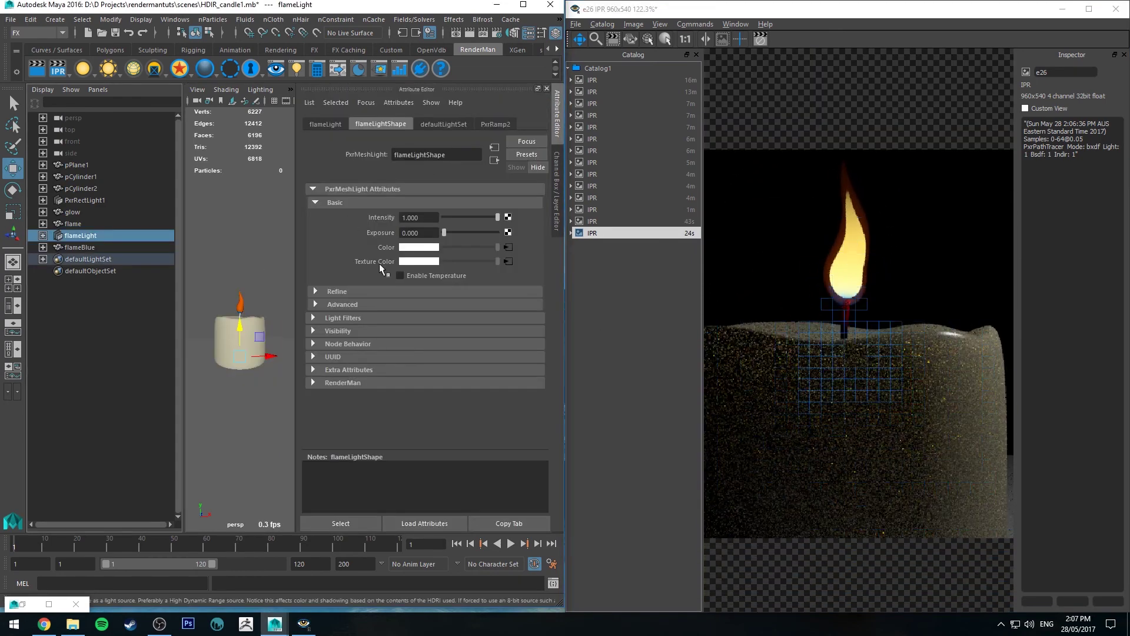
click(508, 247)
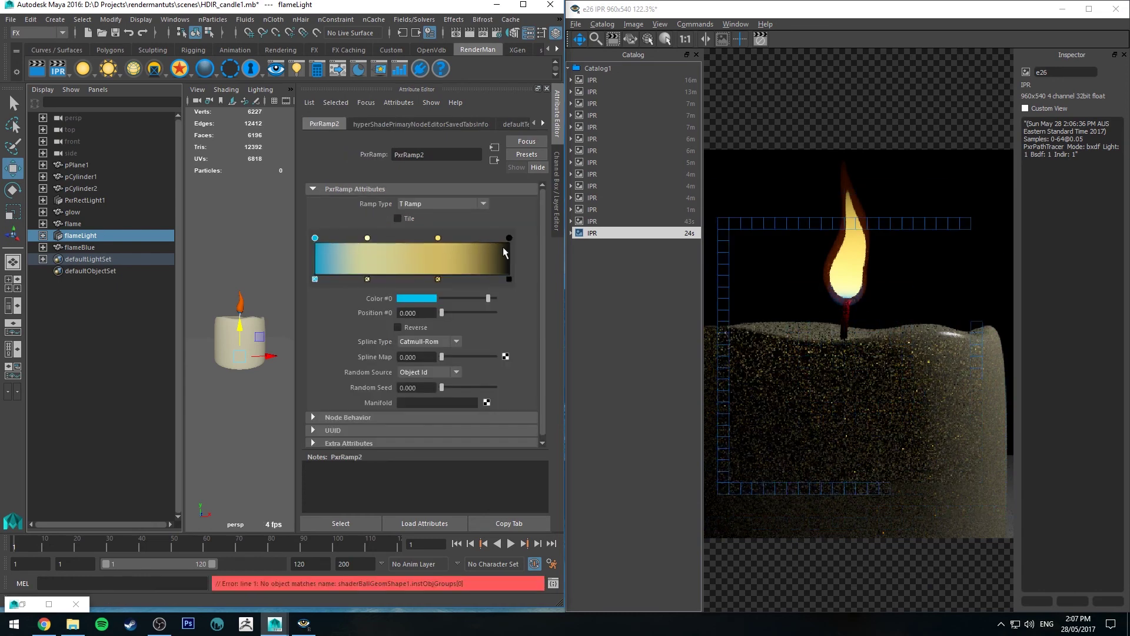
drag(438, 238, 472, 237)
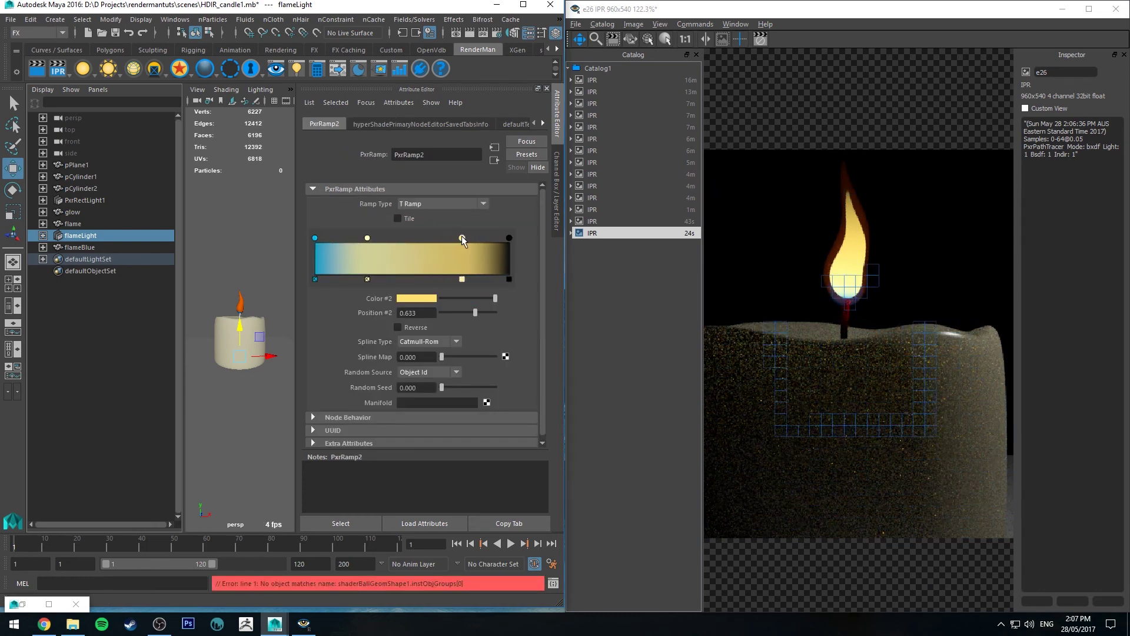
click(510, 238)
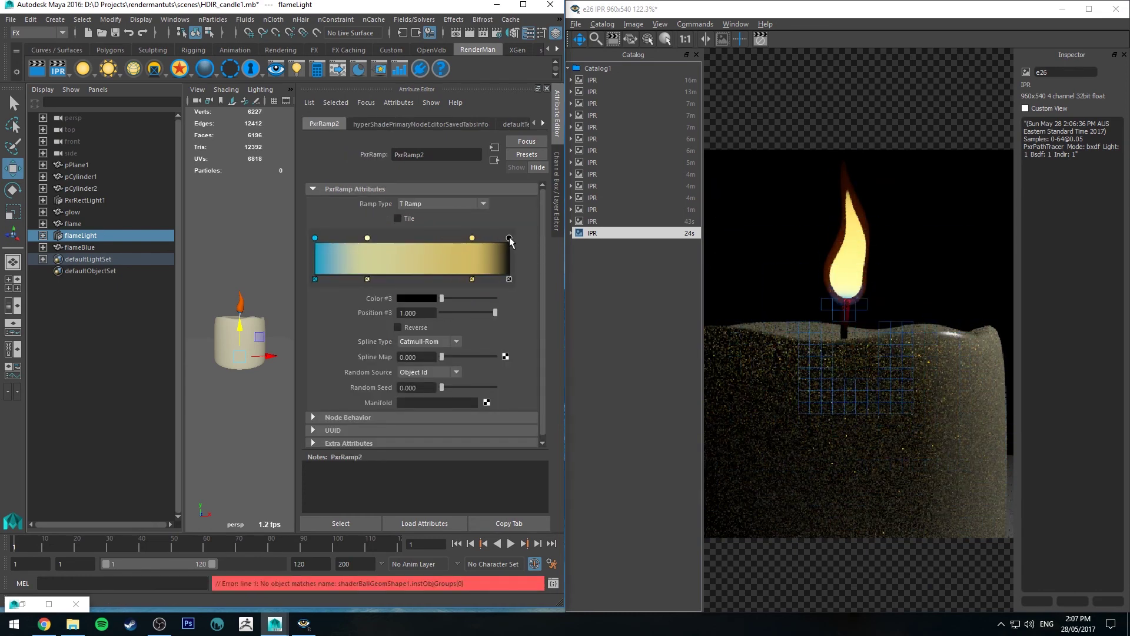
click(473, 238)
drag(475, 238, 476, 238)
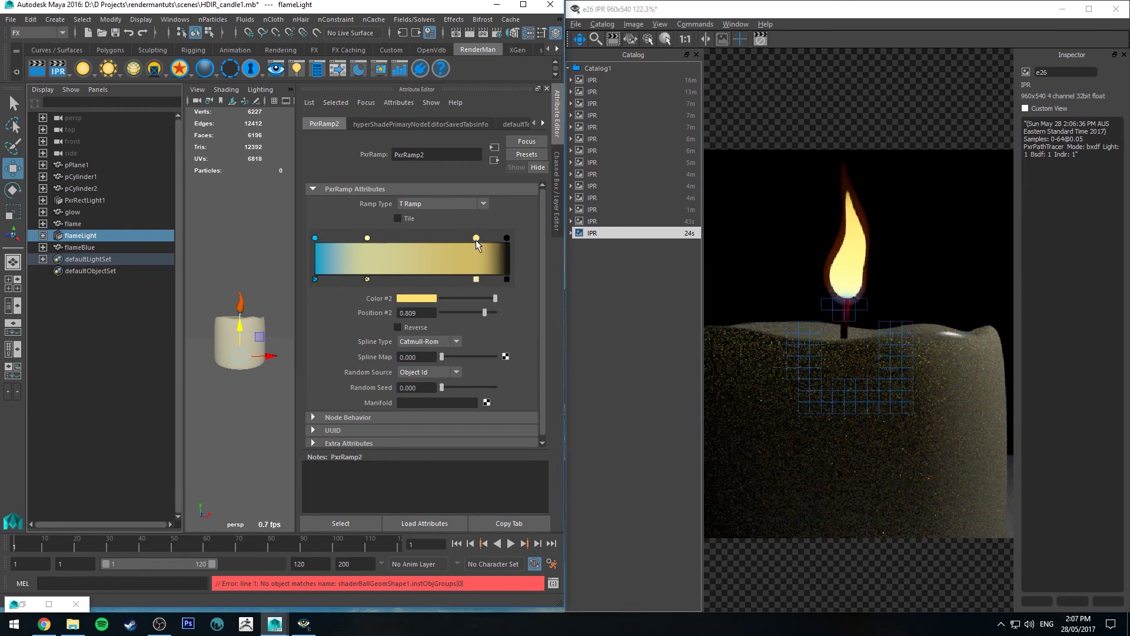
Add a mid-ramp stop at 0.524 and lower its saturation to a pale yellow.
click(415, 252)
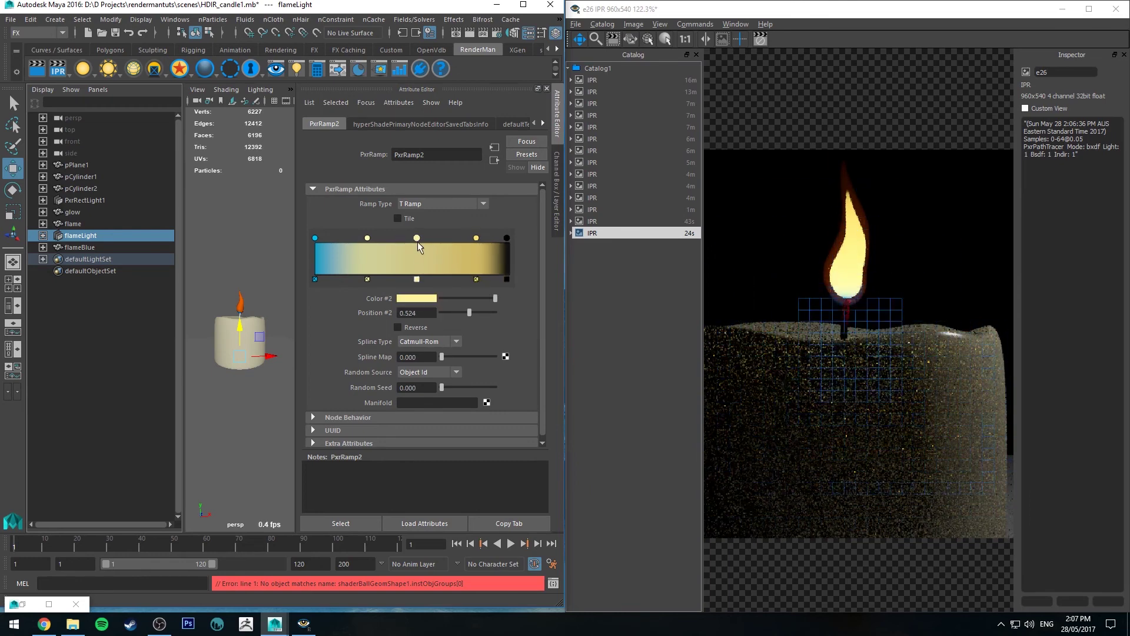
click(419, 299)
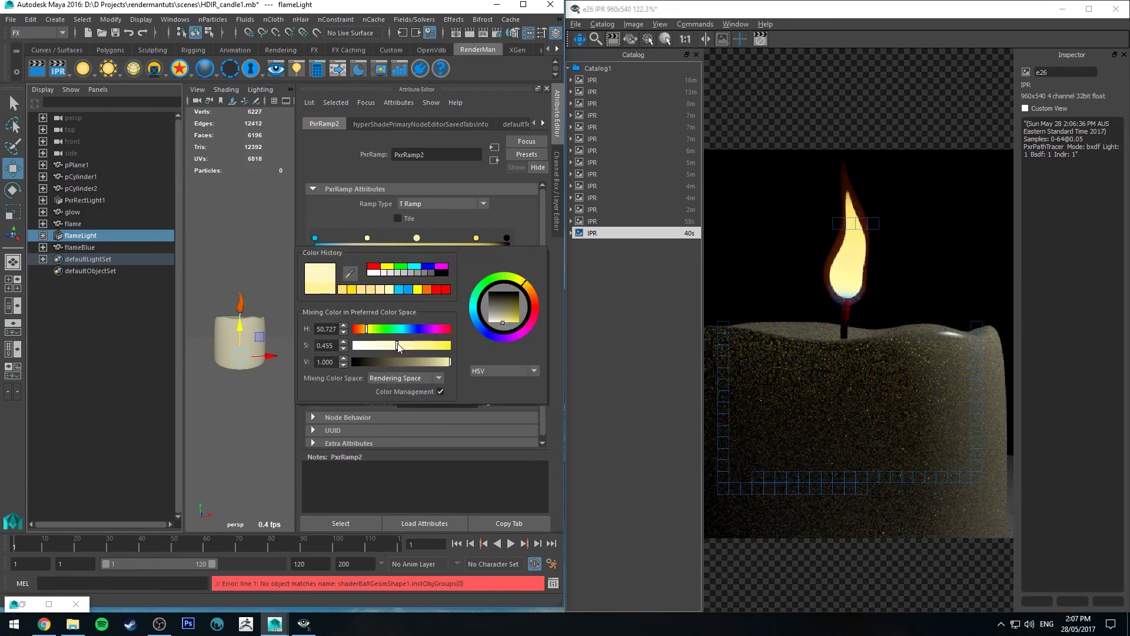
drag(419, 345, 398, 346)
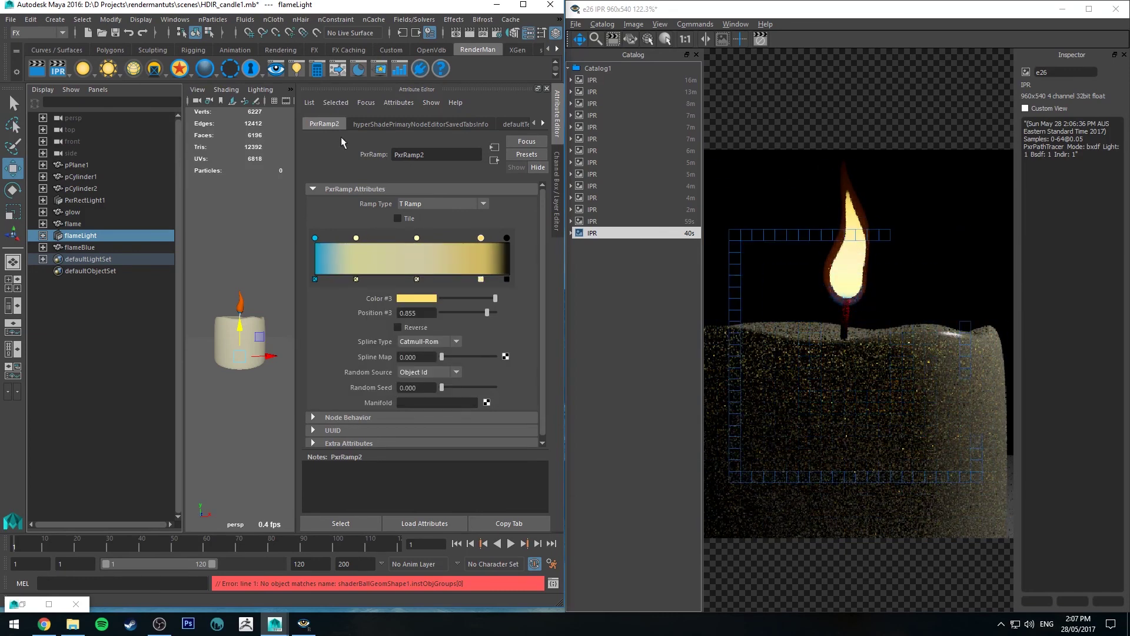
click(267, 249)
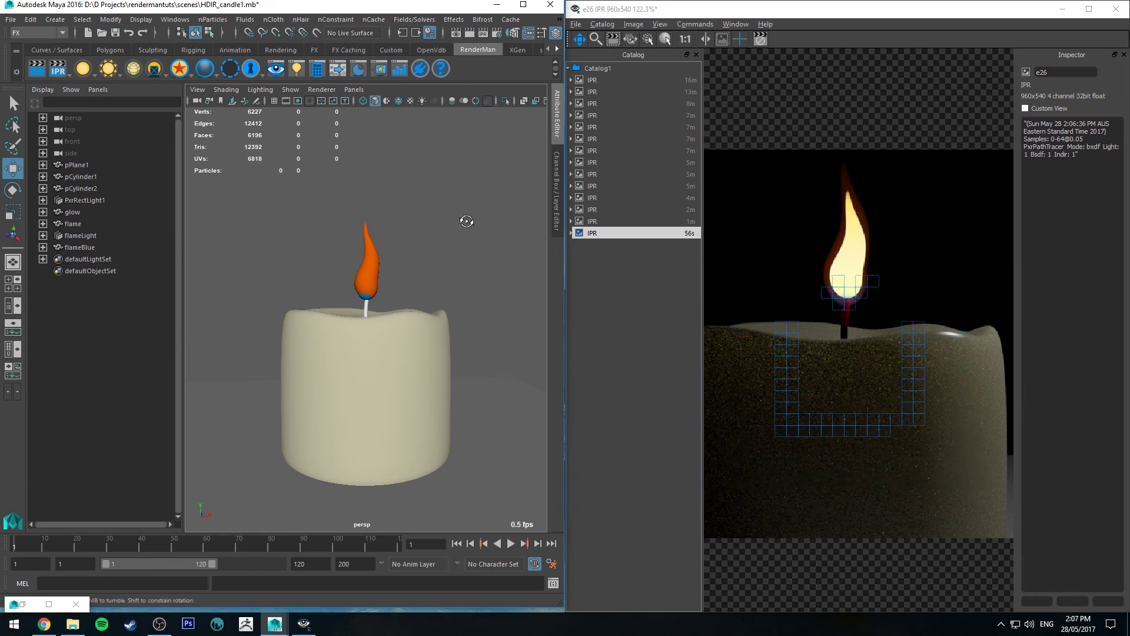
Reframe the candle in the viewport and restore Hypershade showing PxrRamp2 feeding flameLightShape.
mouse_move(462, 220)
alt+mouse_down()
mouse_move(472, 247)
mouse_move(471, 236)
alt+mouse_up()
alt+right_drag(471, 236, 454, 210)
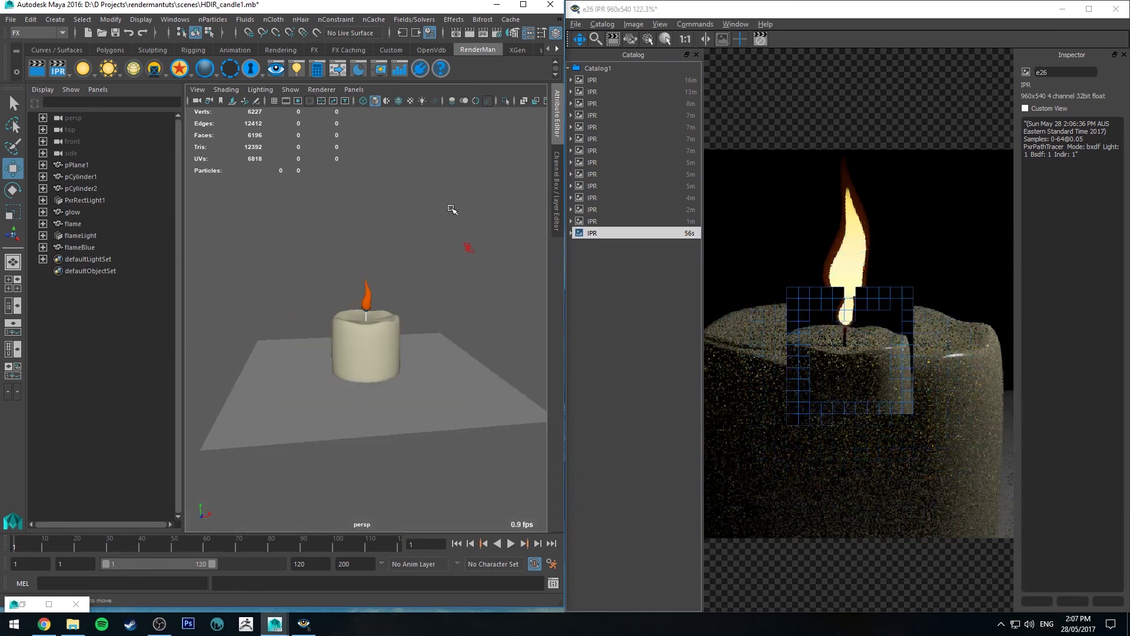
mouse_move(454, 210)
alt+mouse_down()
mouse_move(459, 227)
mouse_move(459, 212)
alt+mouse_up()
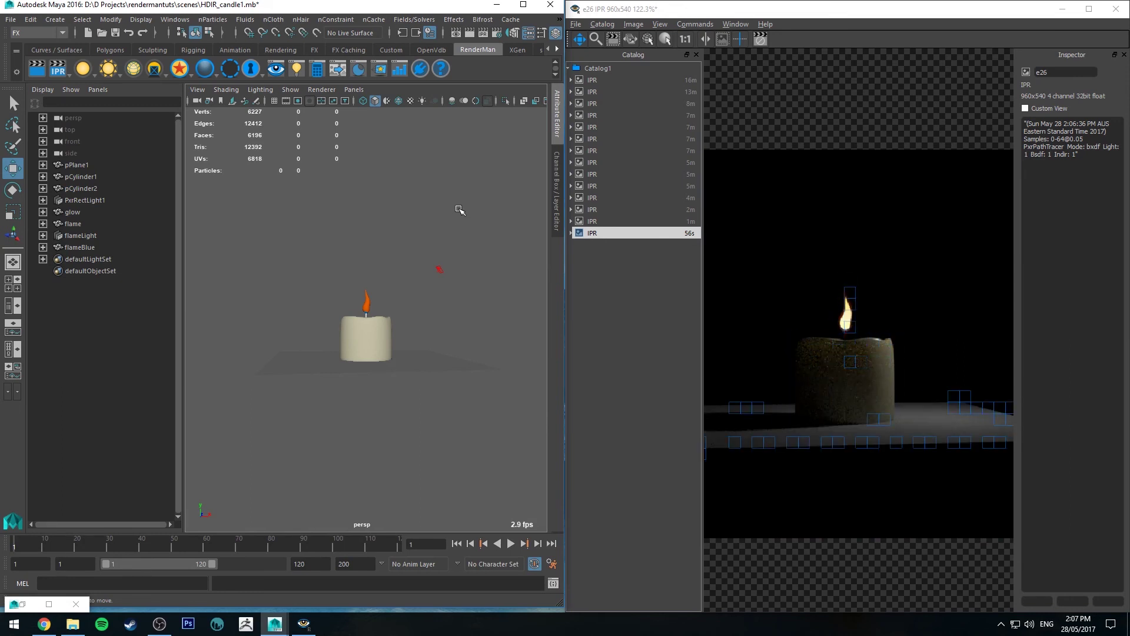
alt+right_drag(438, 202, 448, 260)
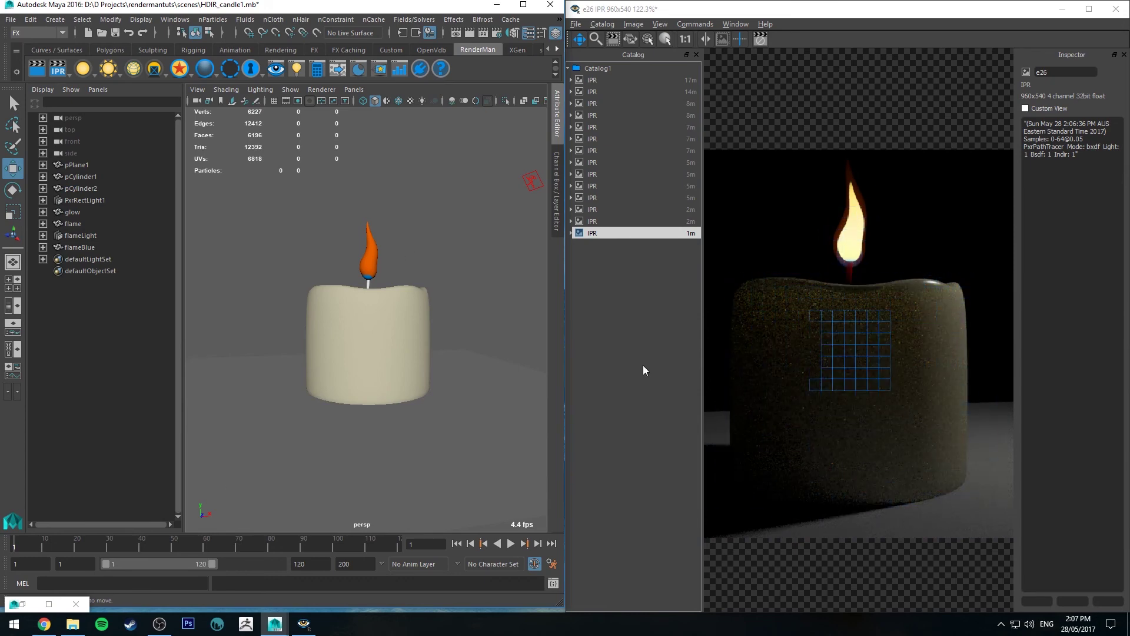
double_click(25, 605)
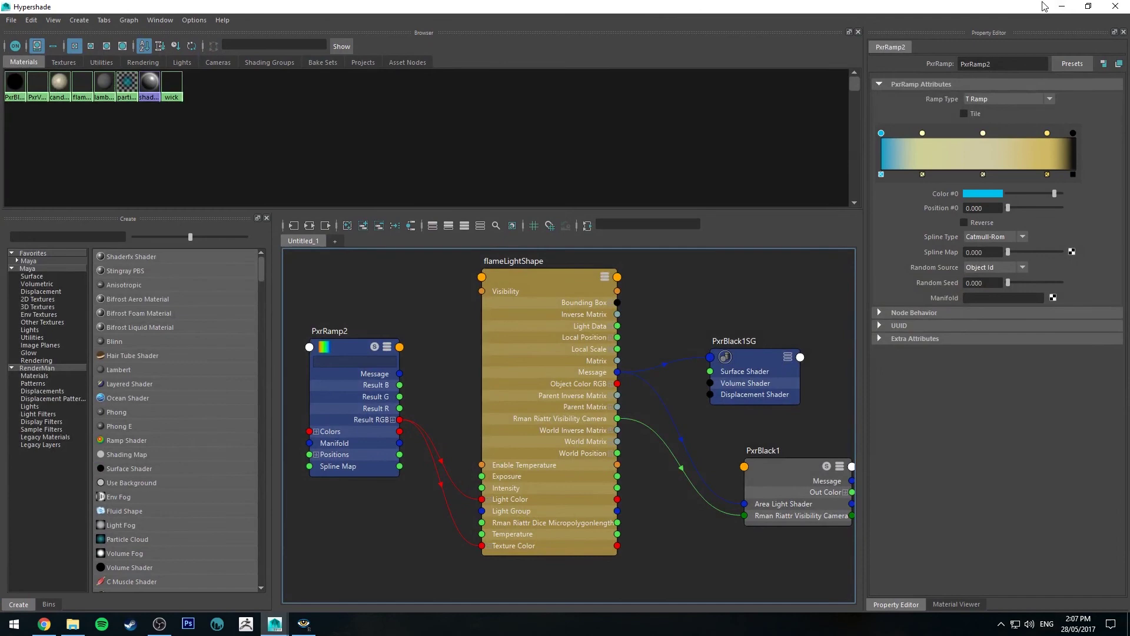
Select pCylinder1 and adjust the candleStick wax's Diffuse colour.
click(1060, 7)
click(80, 176)
key(ctrl+a)
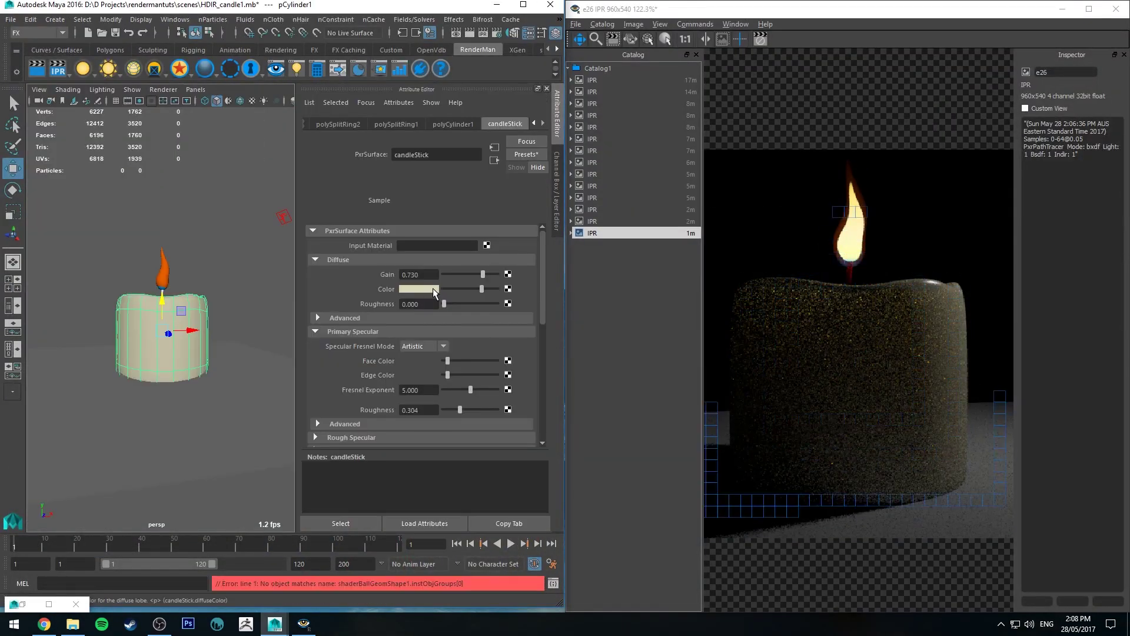
click(433, 289)
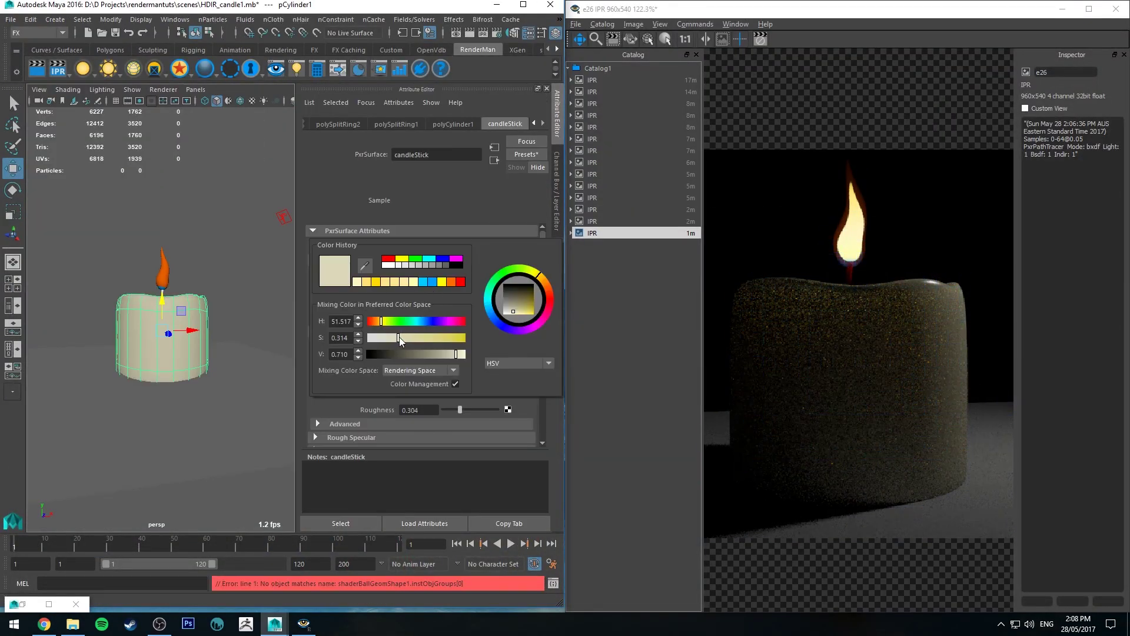
drag(399, 337, 408, 337)
scroll(443, 405, down, 3)
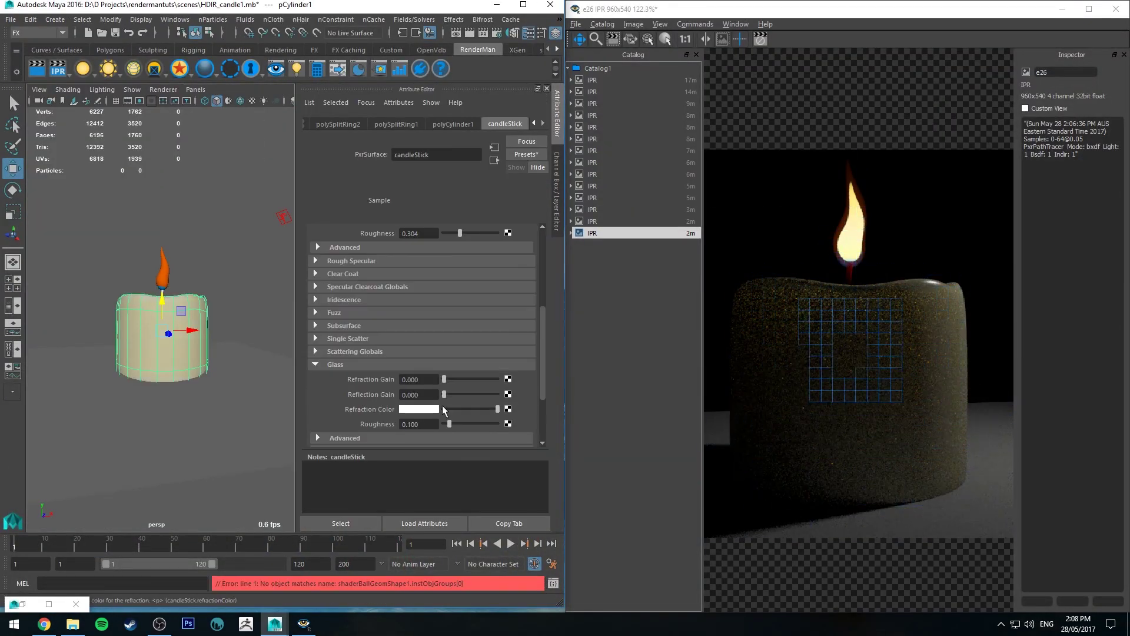
Raise the Single Scatter colour's saturation to a warmer cream.
click(352, 336)
click(430, 366)
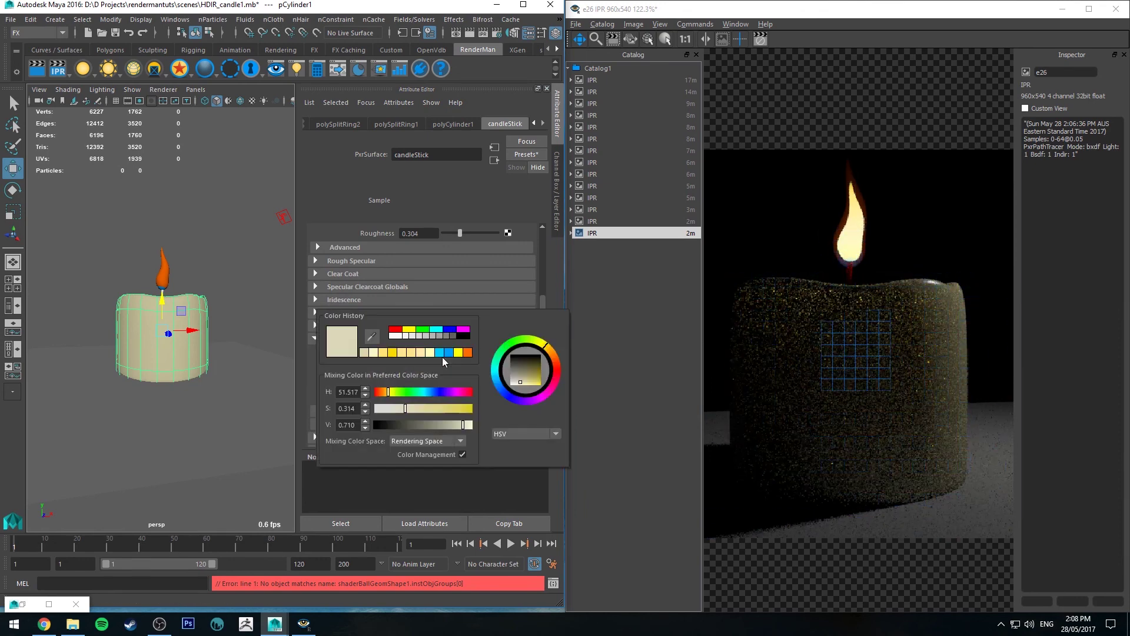
drag(411, 407, 414, 408)
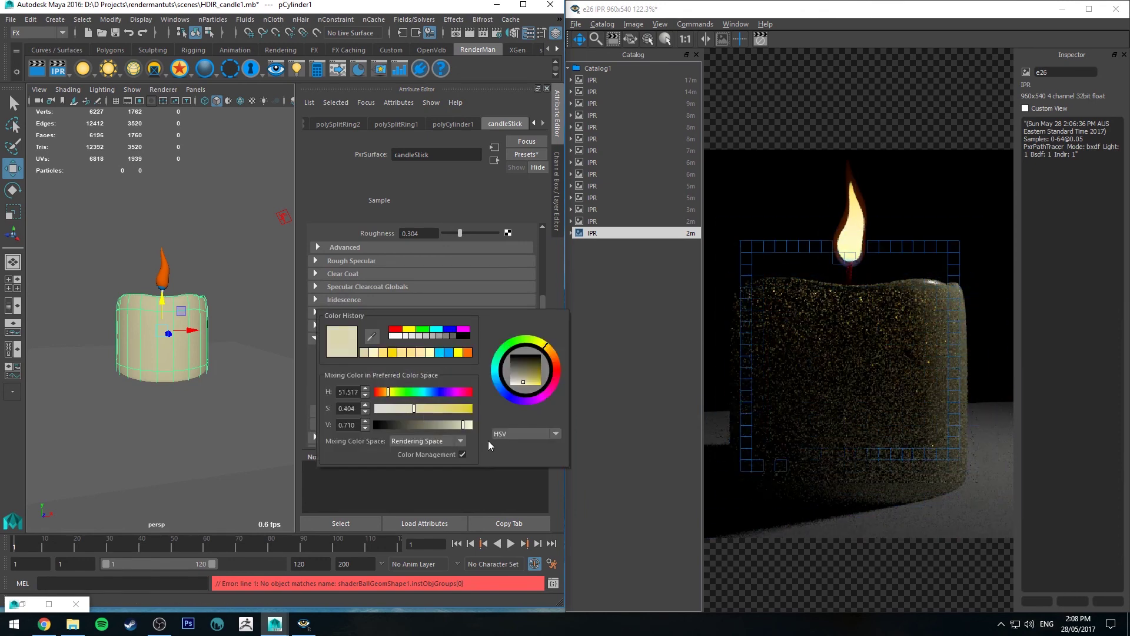
click(472, 425)
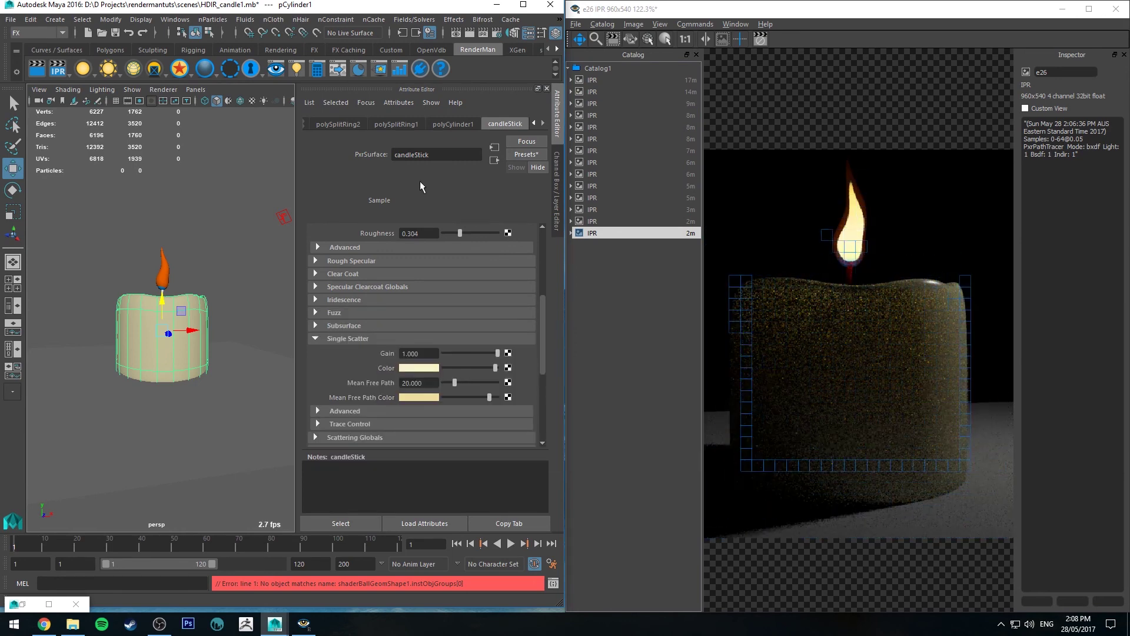
alt+drag(263, 250, 263, 257)
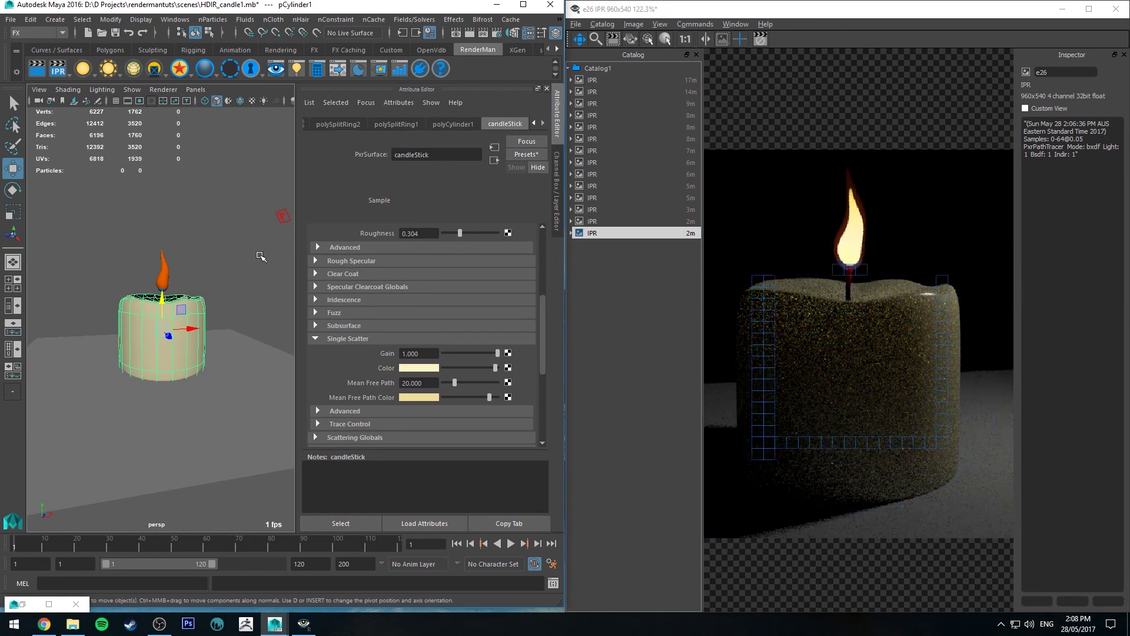
scroll(815, 254, down, 3)
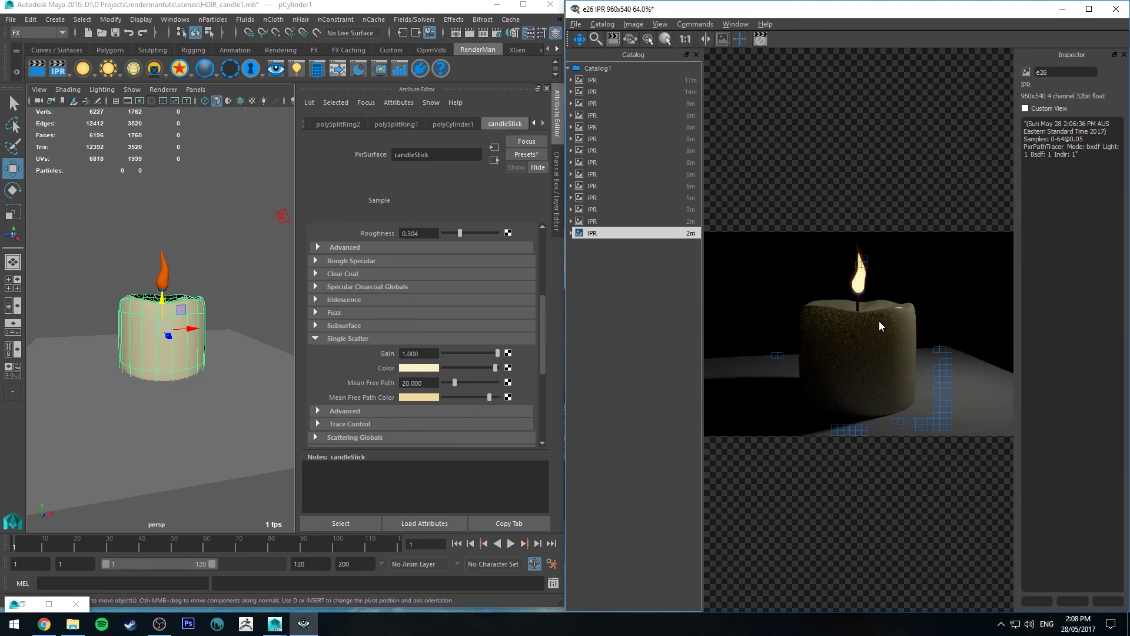
Scale pCylinder1 up in Y into a tall pillar and adjust its bottom vertices.
key(r)
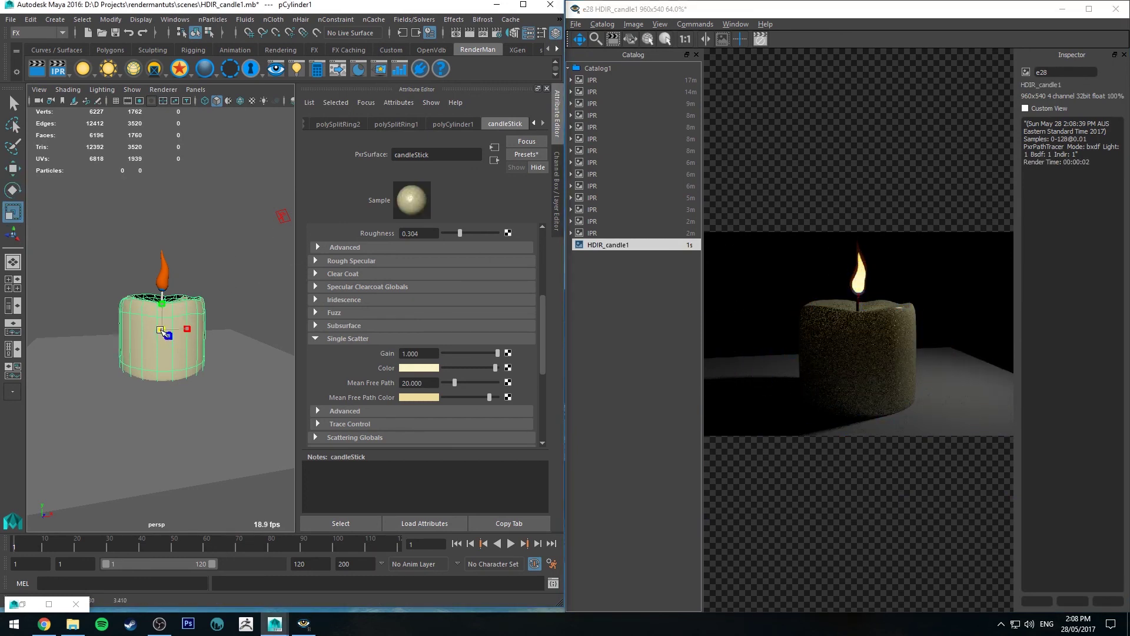
scroll(115, 321, down, 3)
key(w)
key(e)
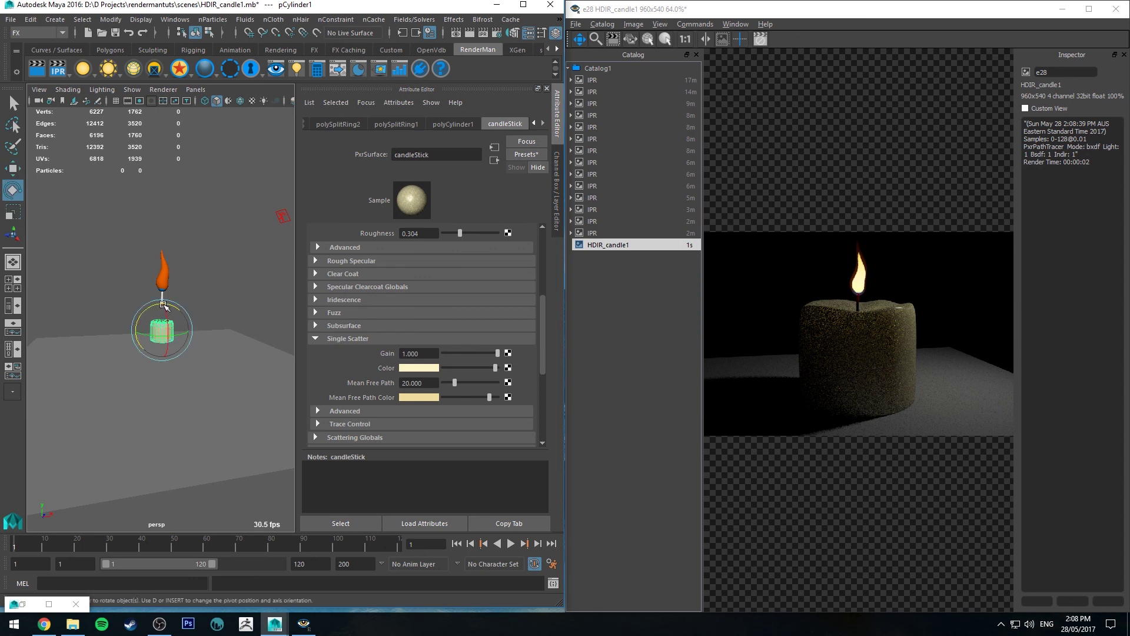
key(r)
drag(164, 307, 174, 234)
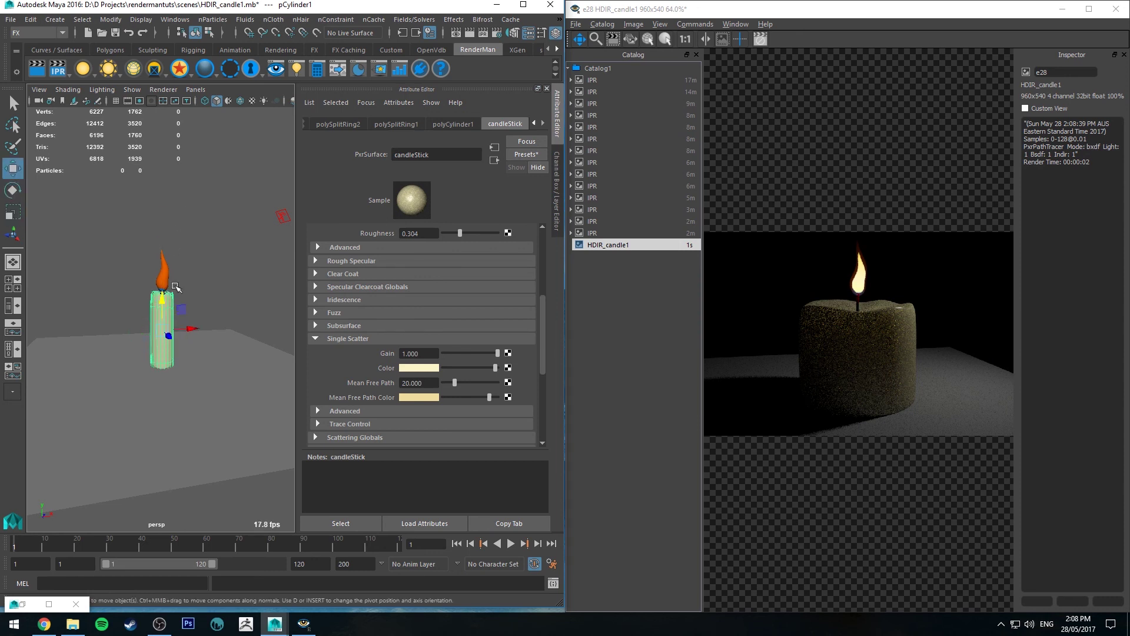
key(F9)
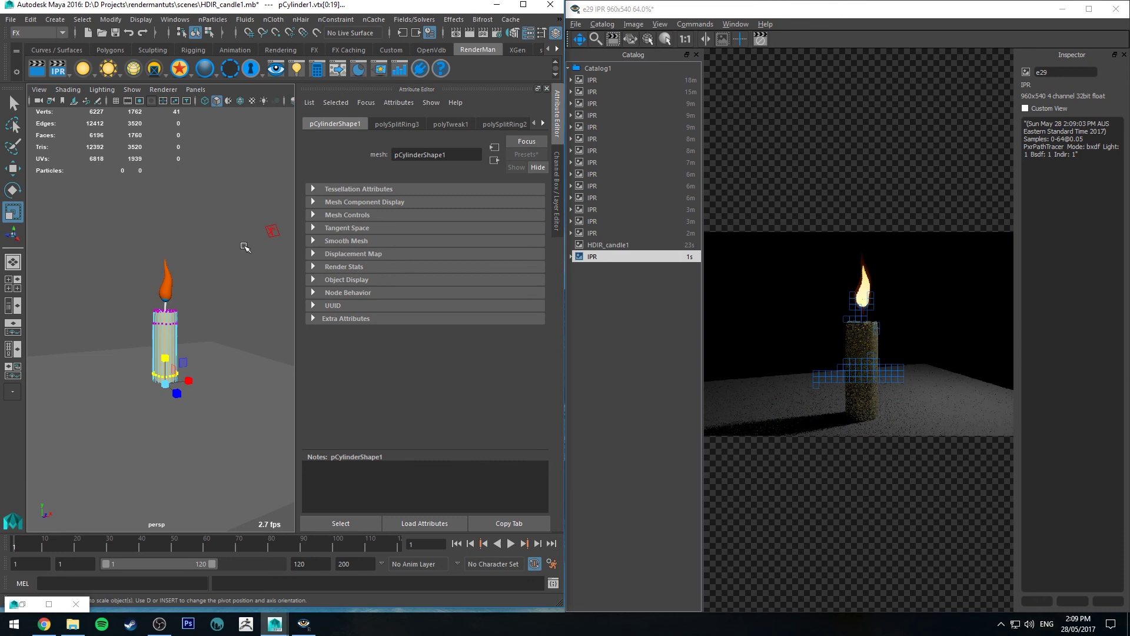
key(q)
click(243, 245)
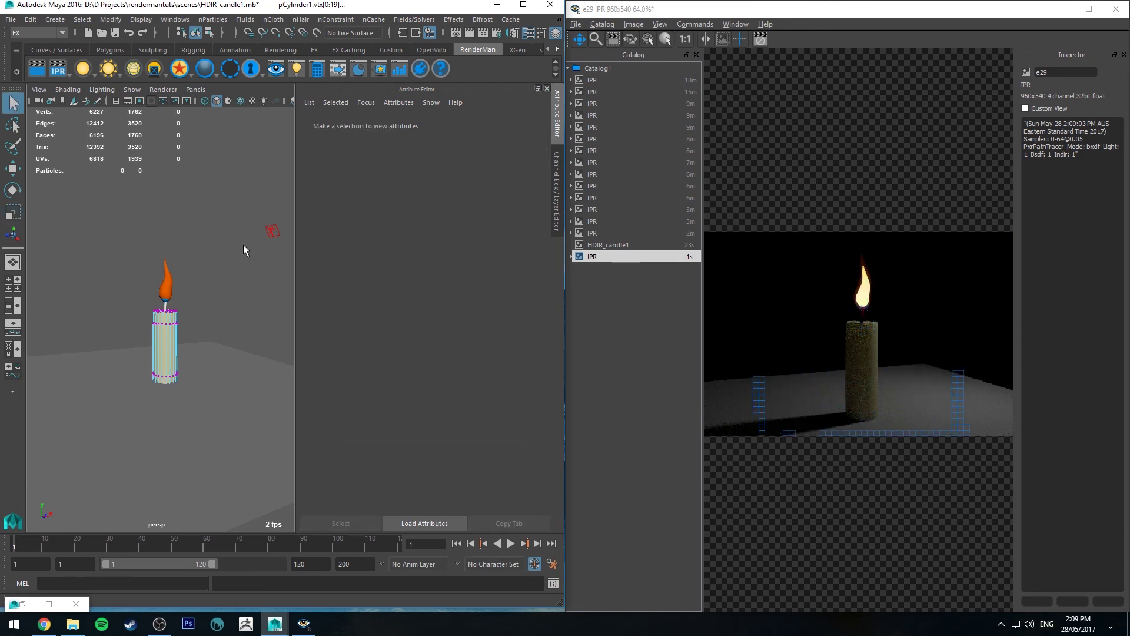
scroll(889, 353, up, 6)
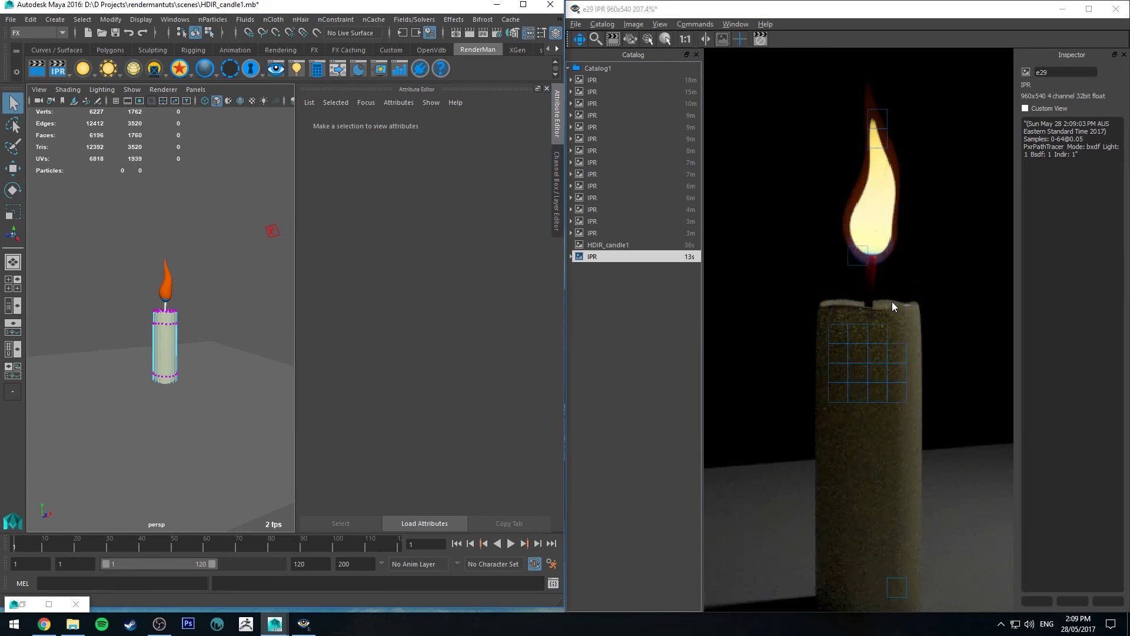
scroll(887, 302, down, 1)
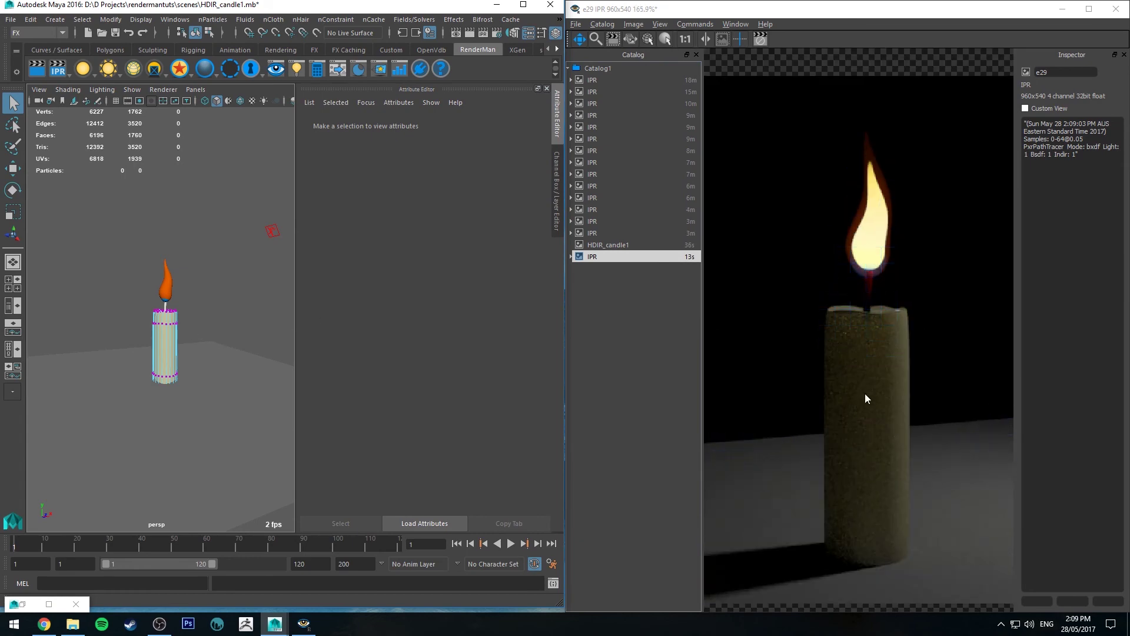
scroll(867, 398, down, 1)
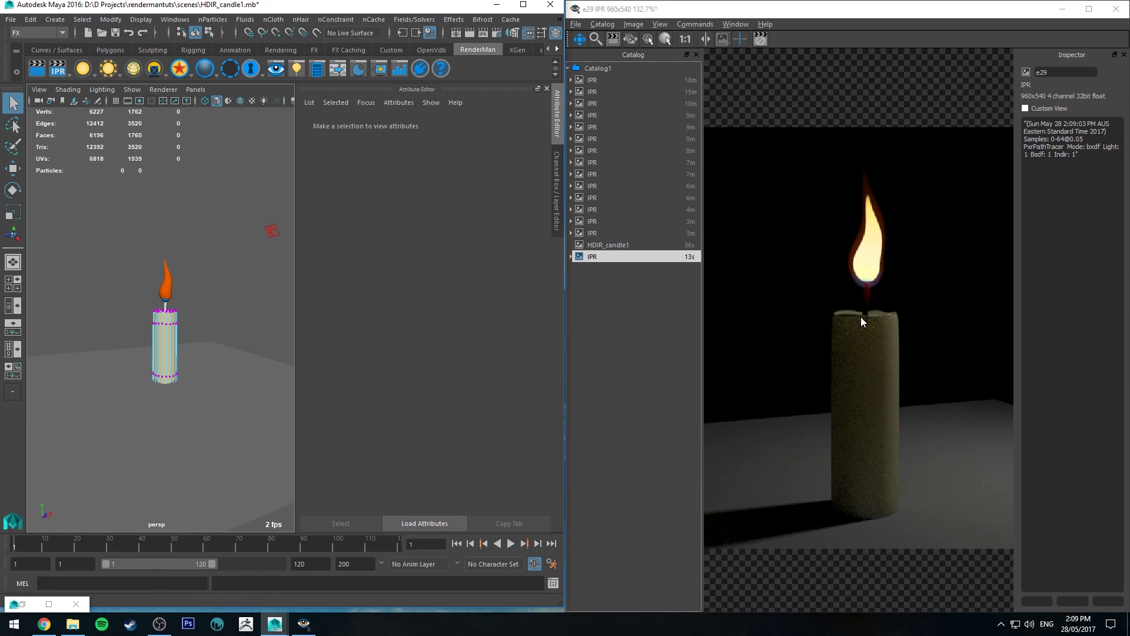
Compare the IPR with PxrRectLight1 hidden, restore it, and nudge the light slightly.
click(272, 231)
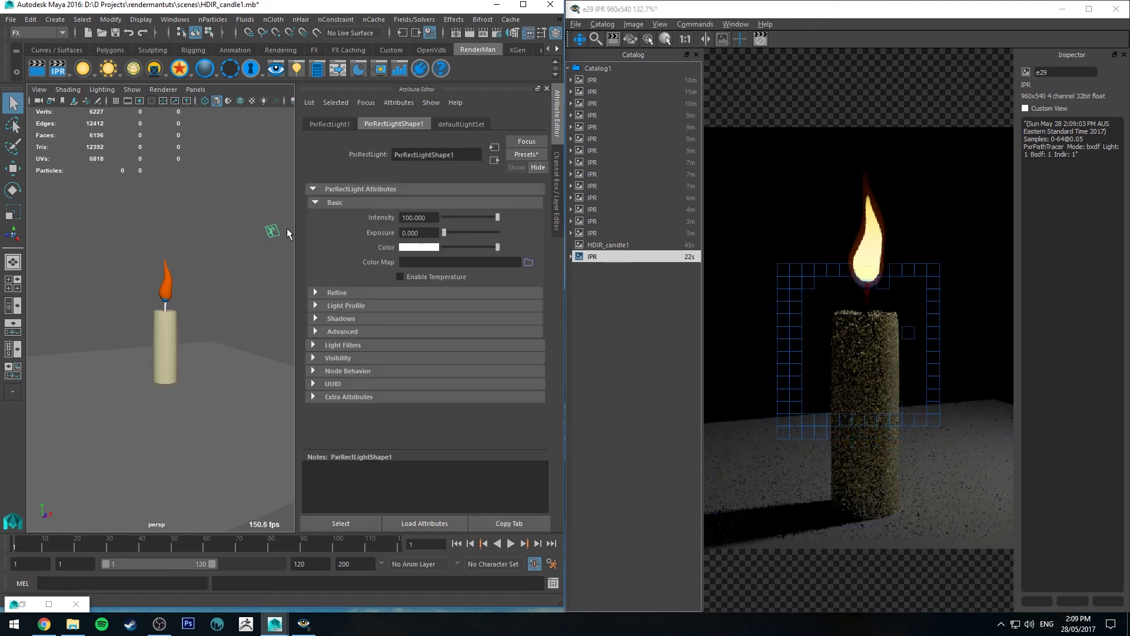
key(Delete)
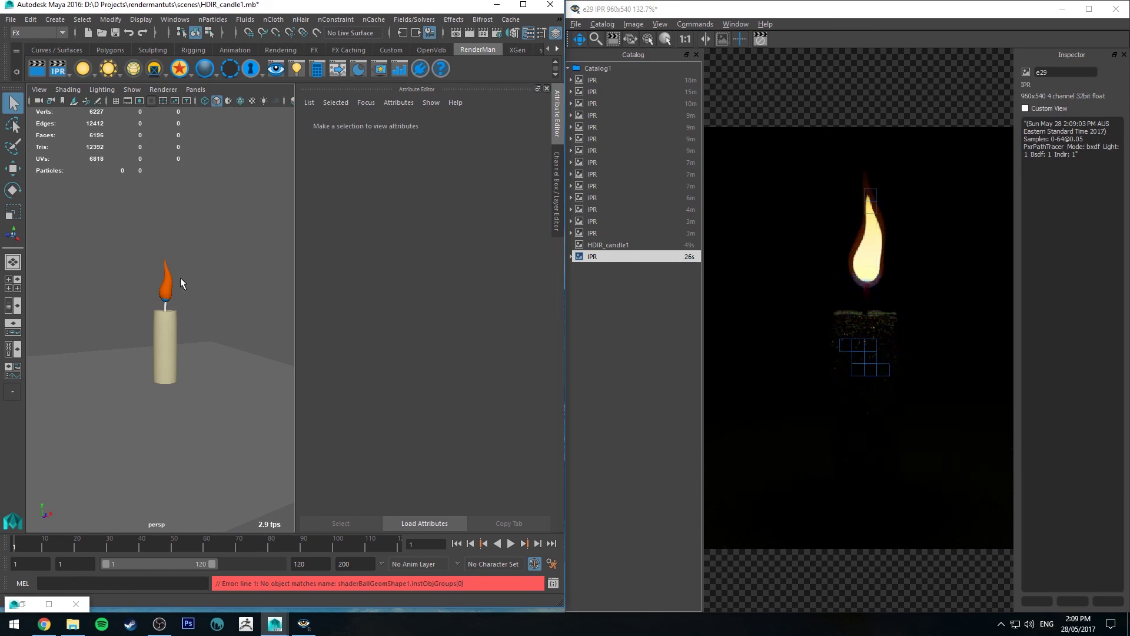
alt+drag(193, 321, 192, 298)
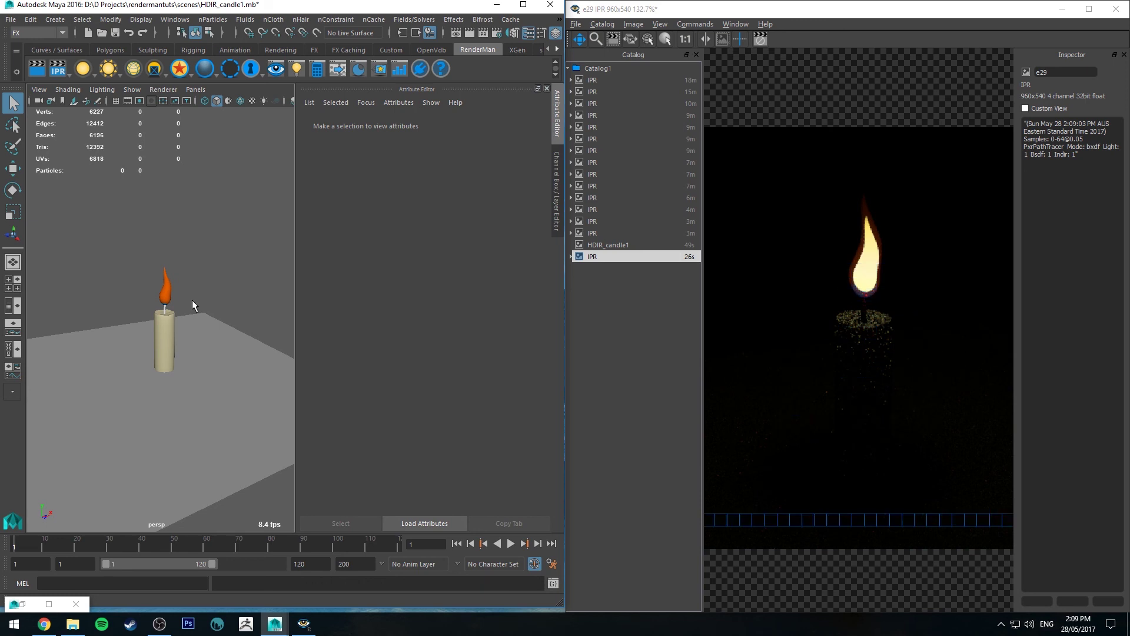
alt+drag(192, 299, 189, 287)
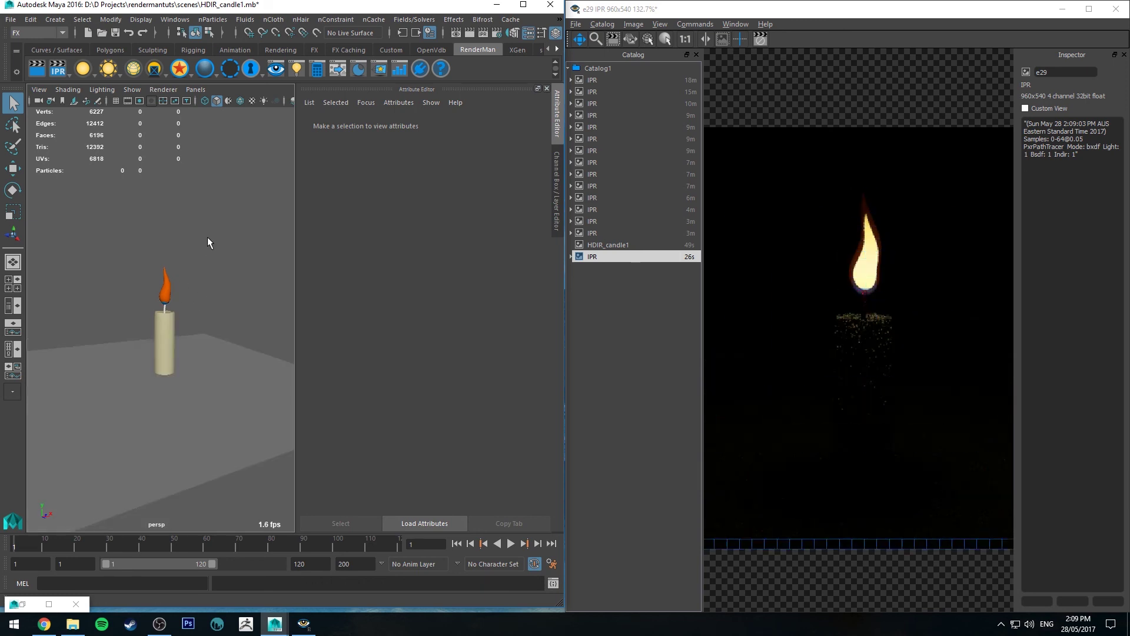
key(ctrl+z)
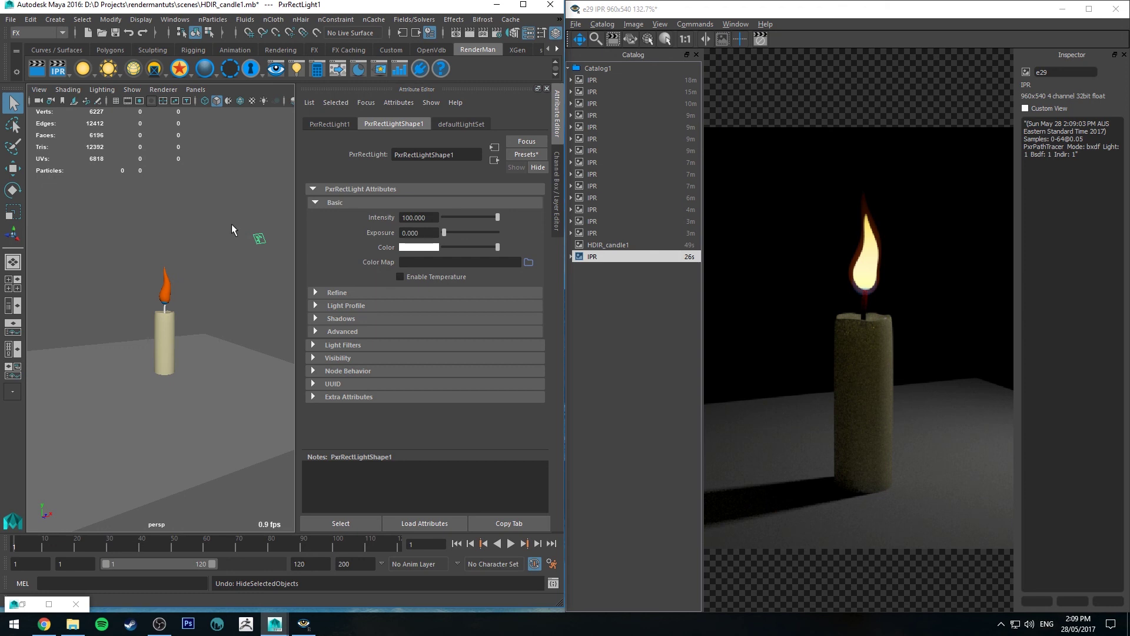
middle_drag(232, 224, 220, 224)
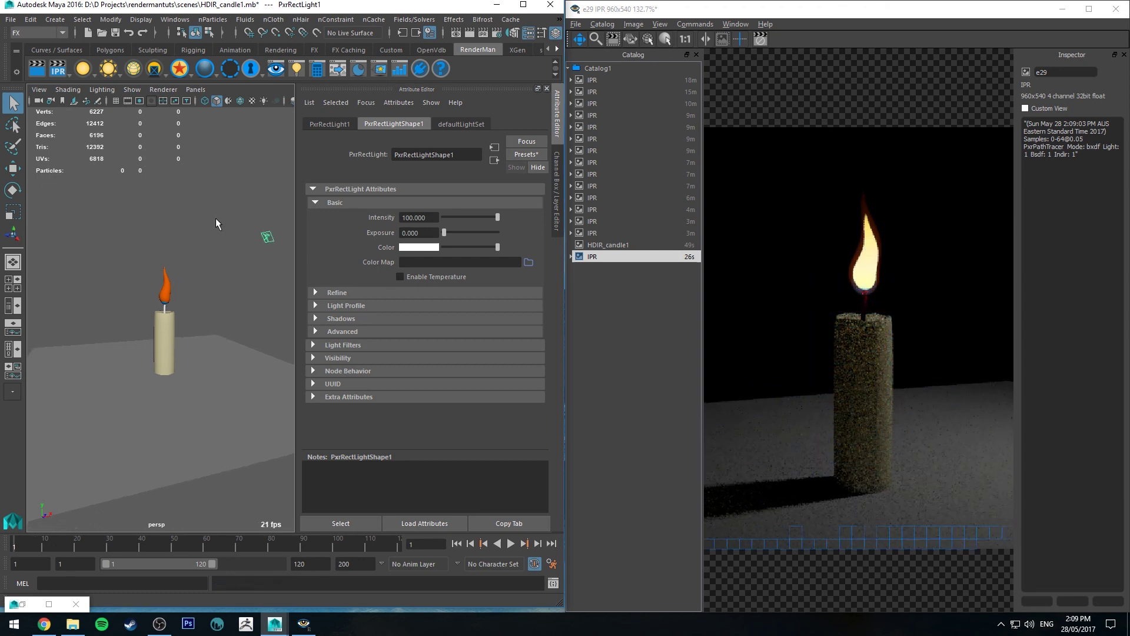